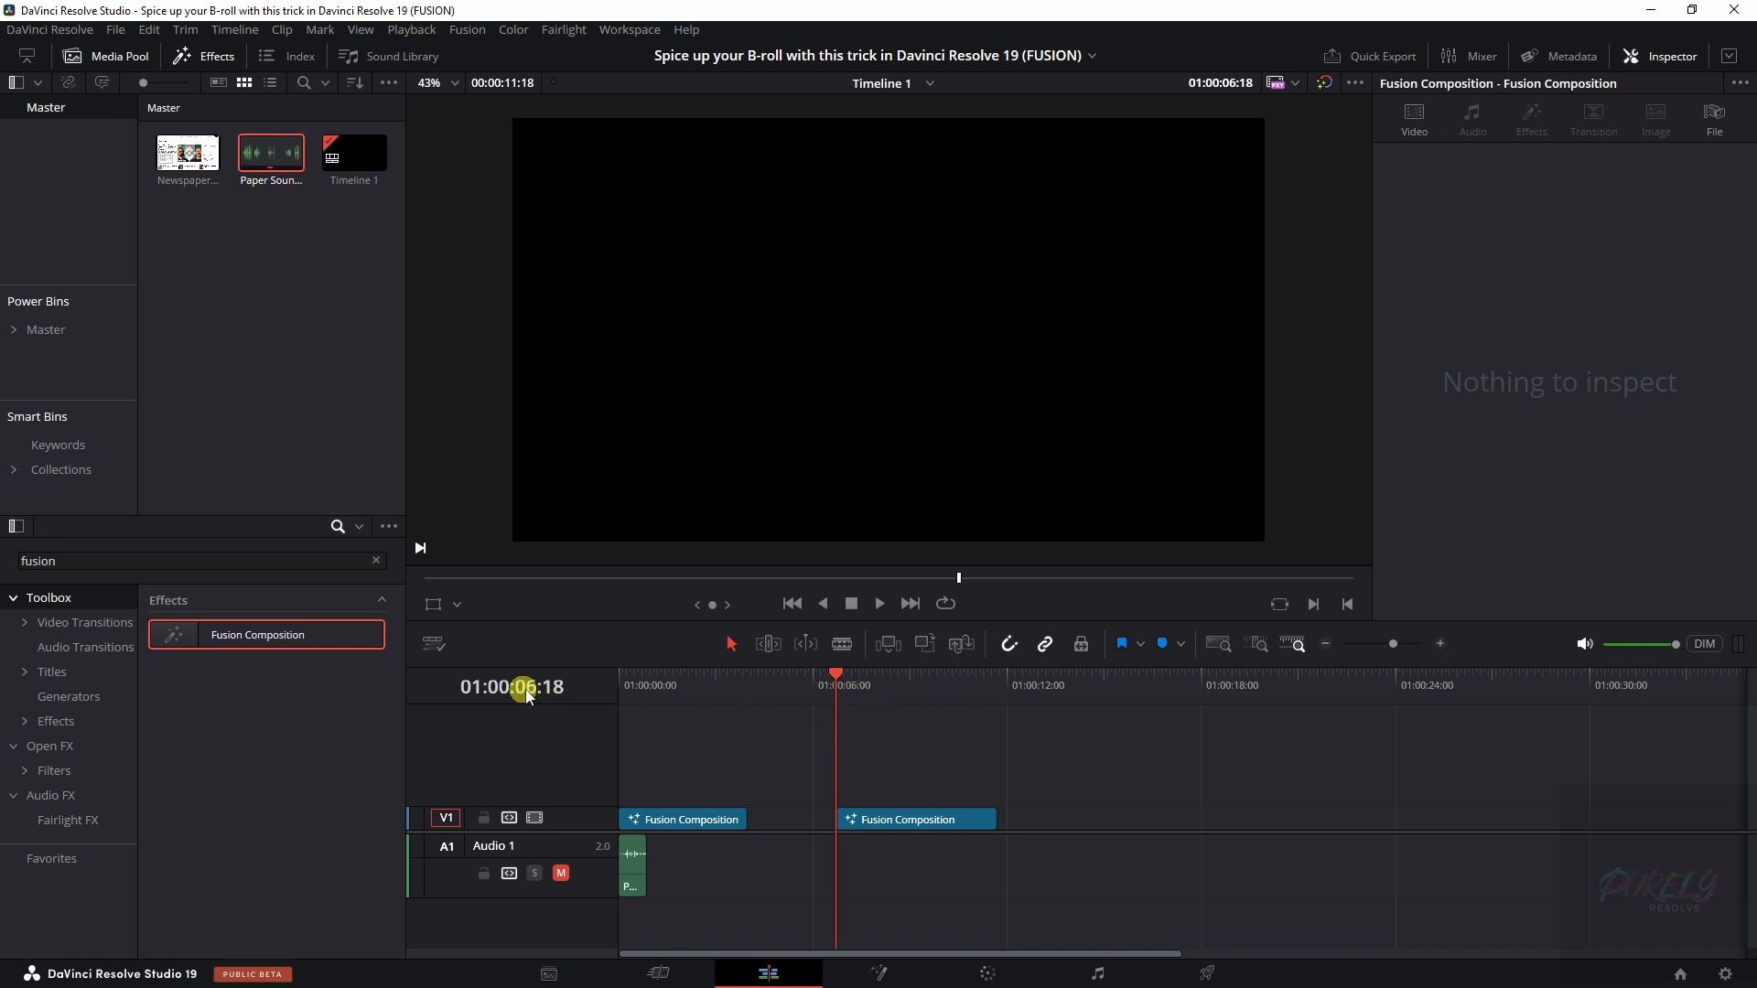
# - Trim the second Fusion Composition clip to 4 seconds and open it on the Fusion page
pyautogui.moveTo(996, 819); pyautogui.dragTo(966, 818)
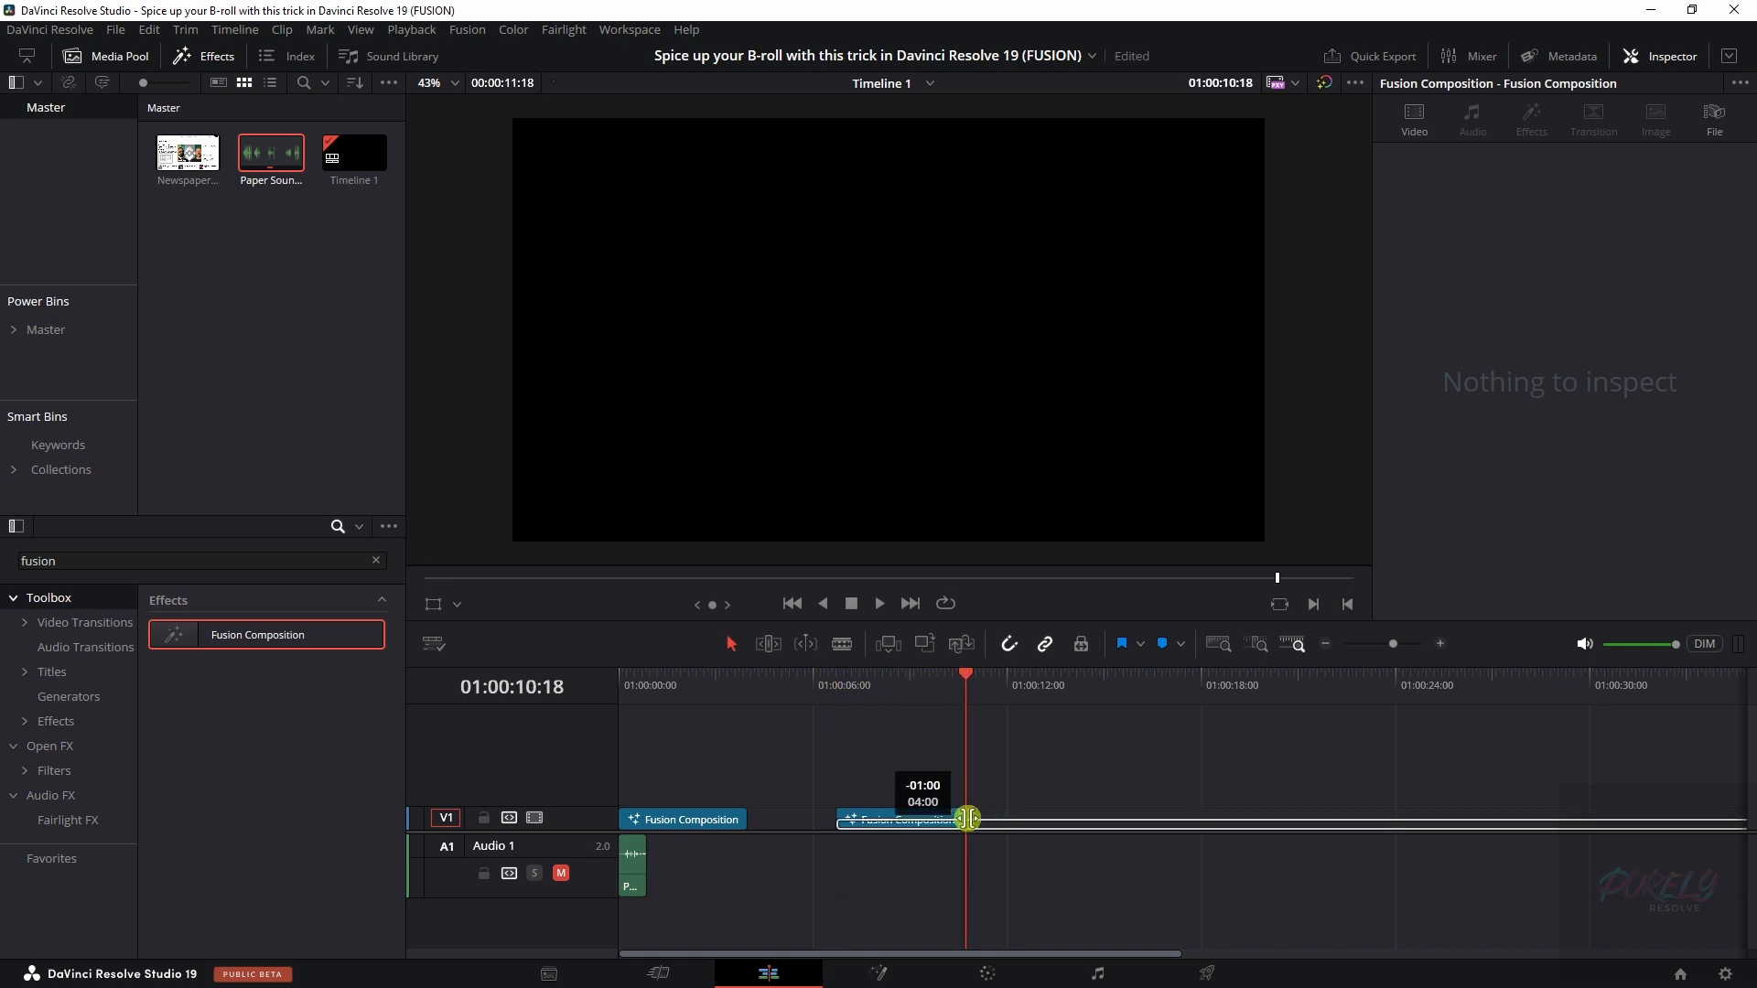
pyautogui.click(907, 824)
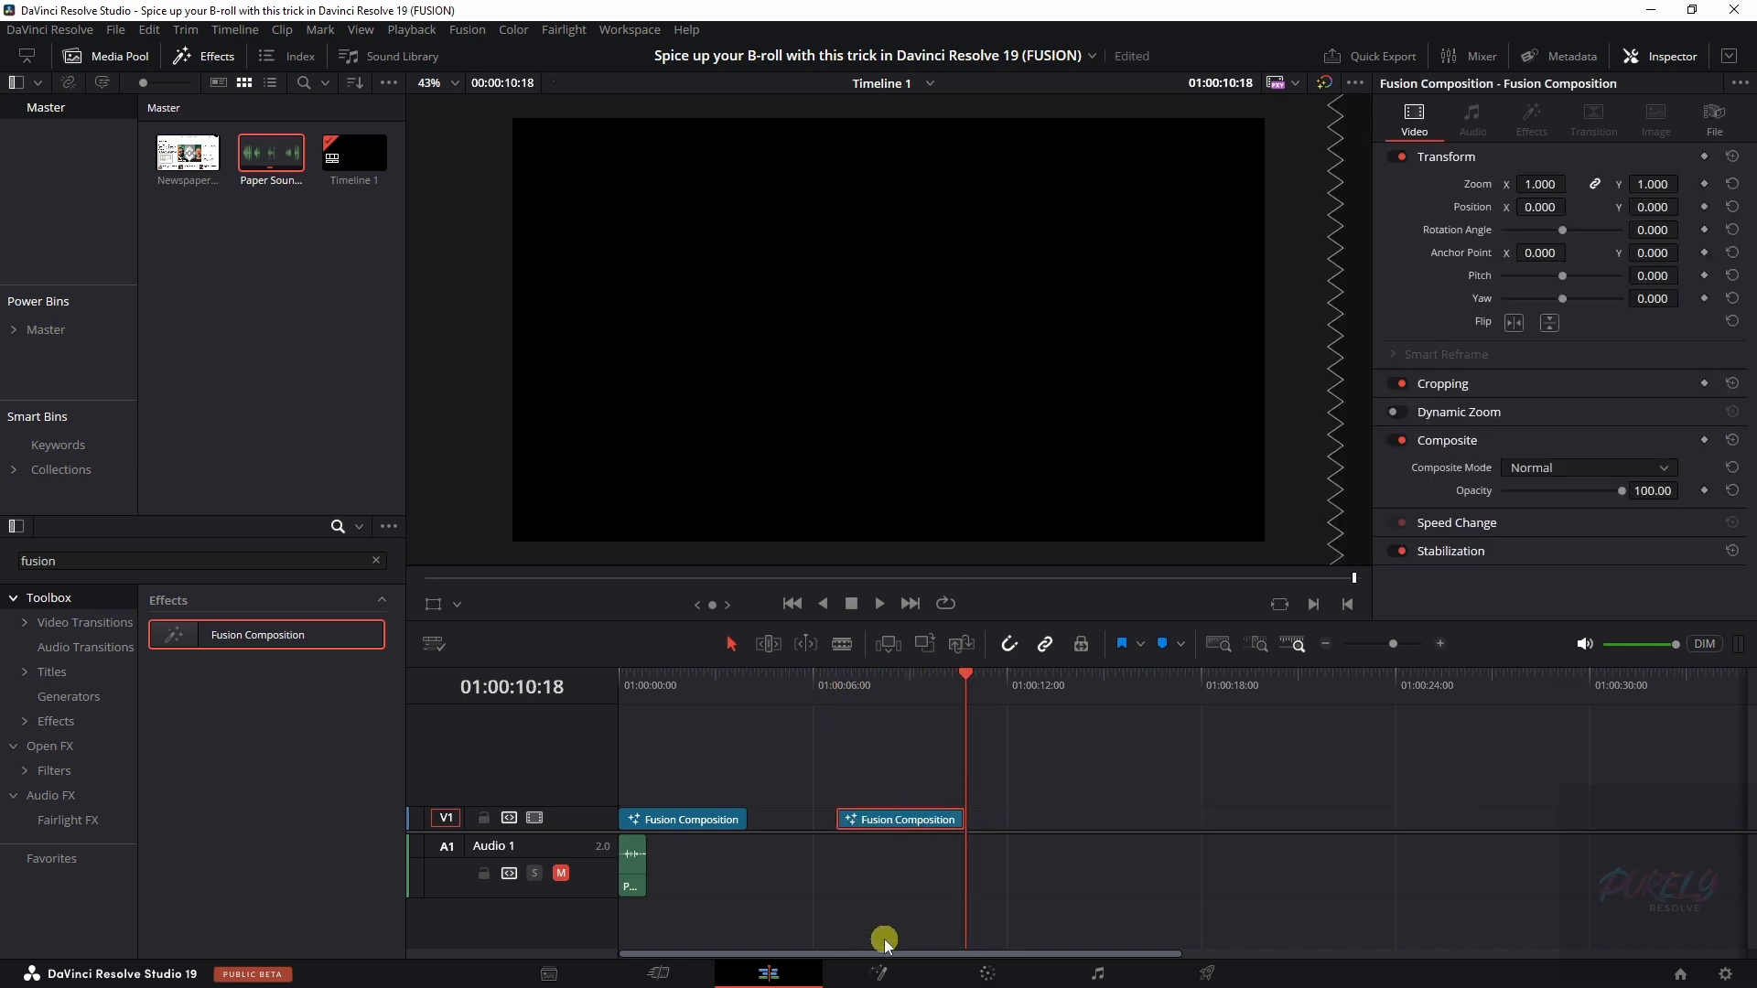
pyautogui.click(884, 975)
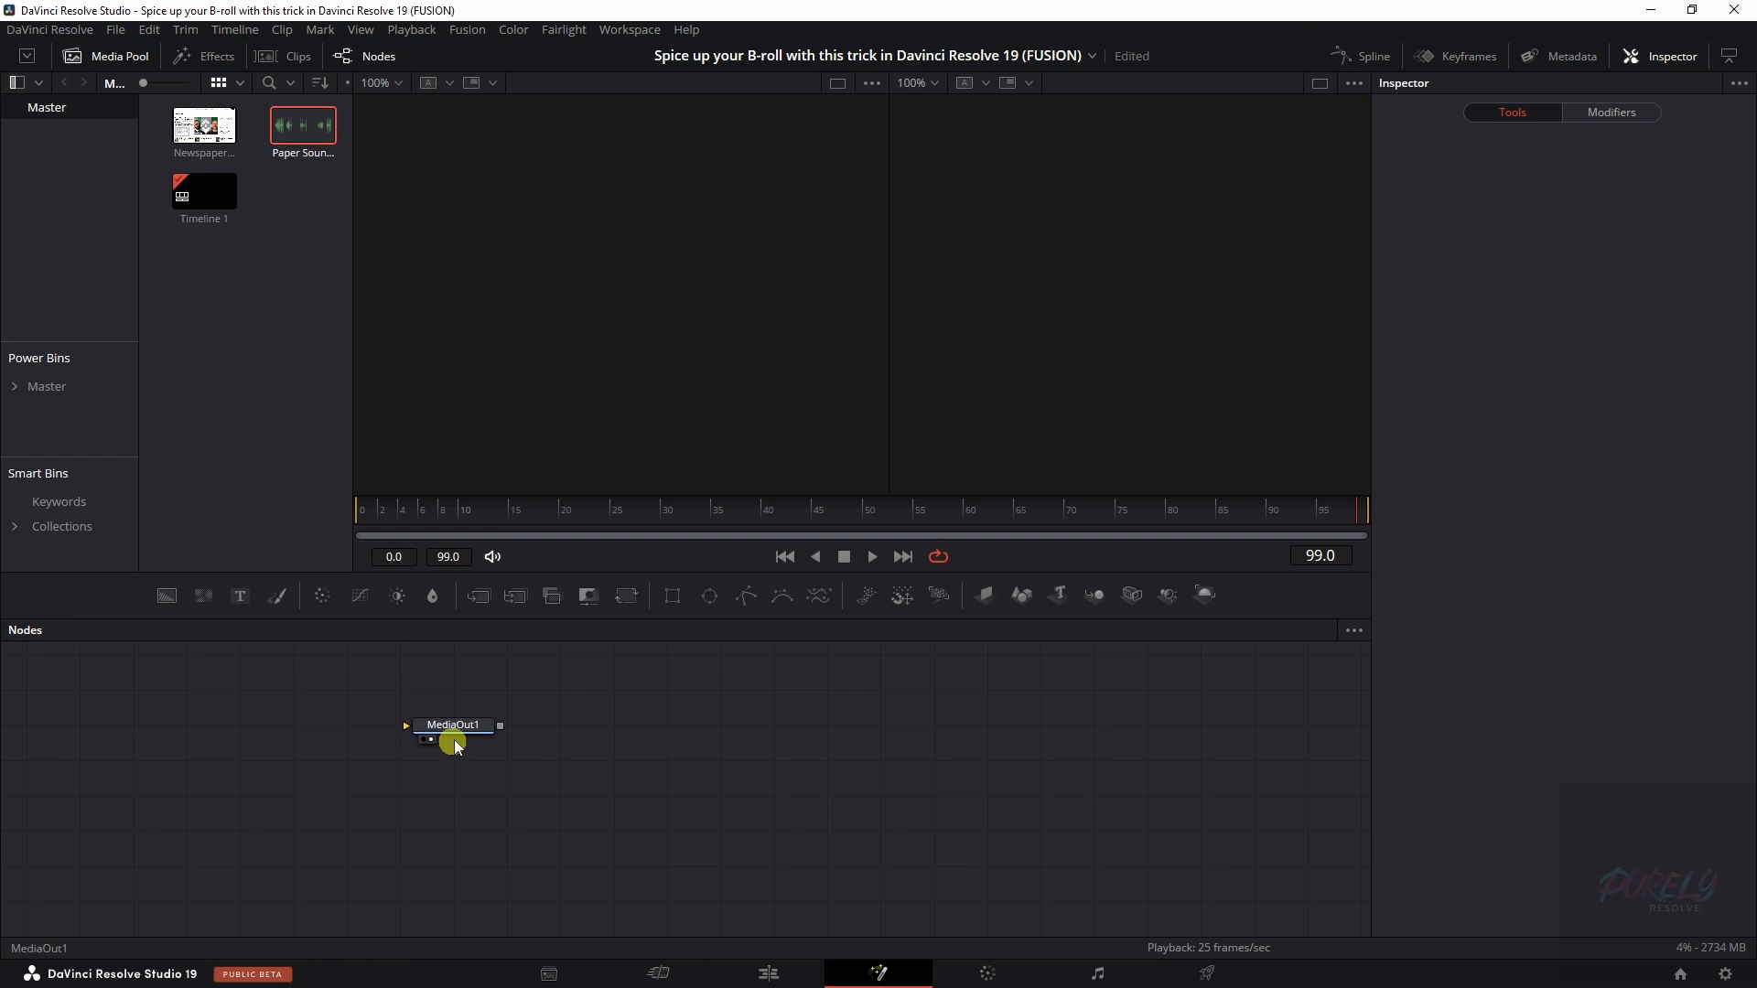
# - Add a Background node and place it well apart from MediaOut1 with no link between them
pyautogui.moveTo(514, 728); pyautogui.dragTo(726, 761)
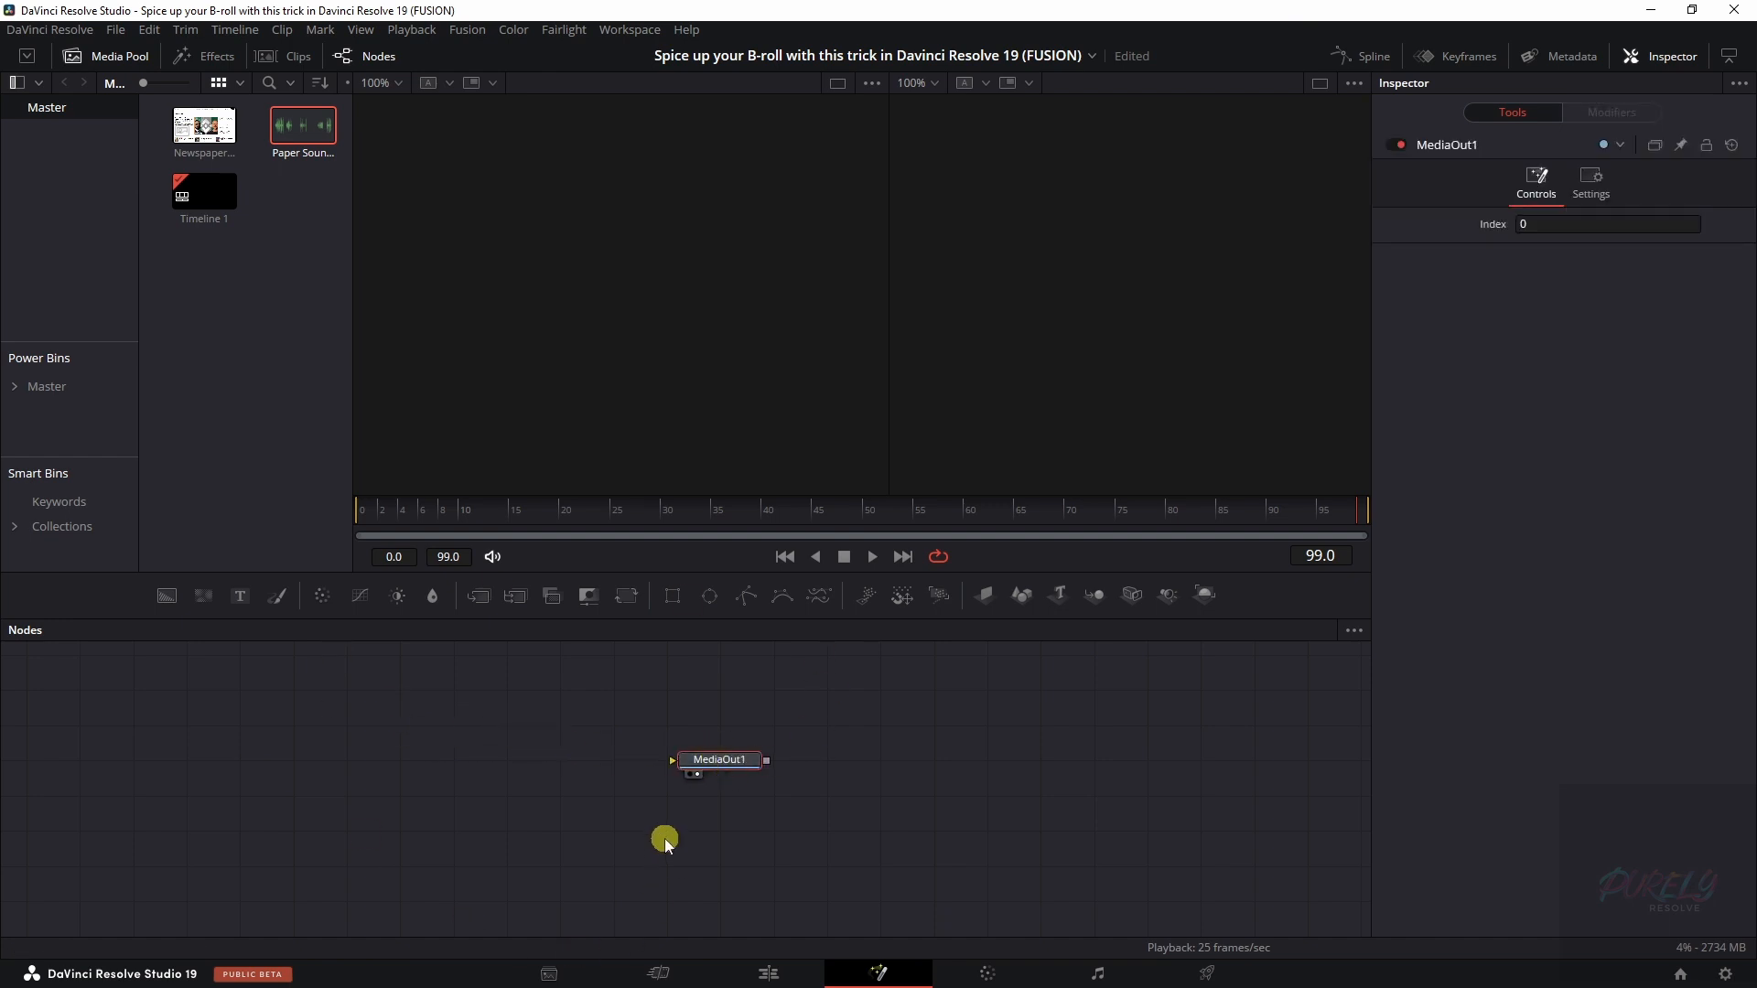
pyautogui.click(163, 598)
pyautogui.moveTo(740, 785); pyautogui.dragTo(443, 797)
pyautogui.click(827, 796)
pyautogui.press('Delete')
pyautogui.moveTo(724, 759); pyautogui.dragTo(833, 795)
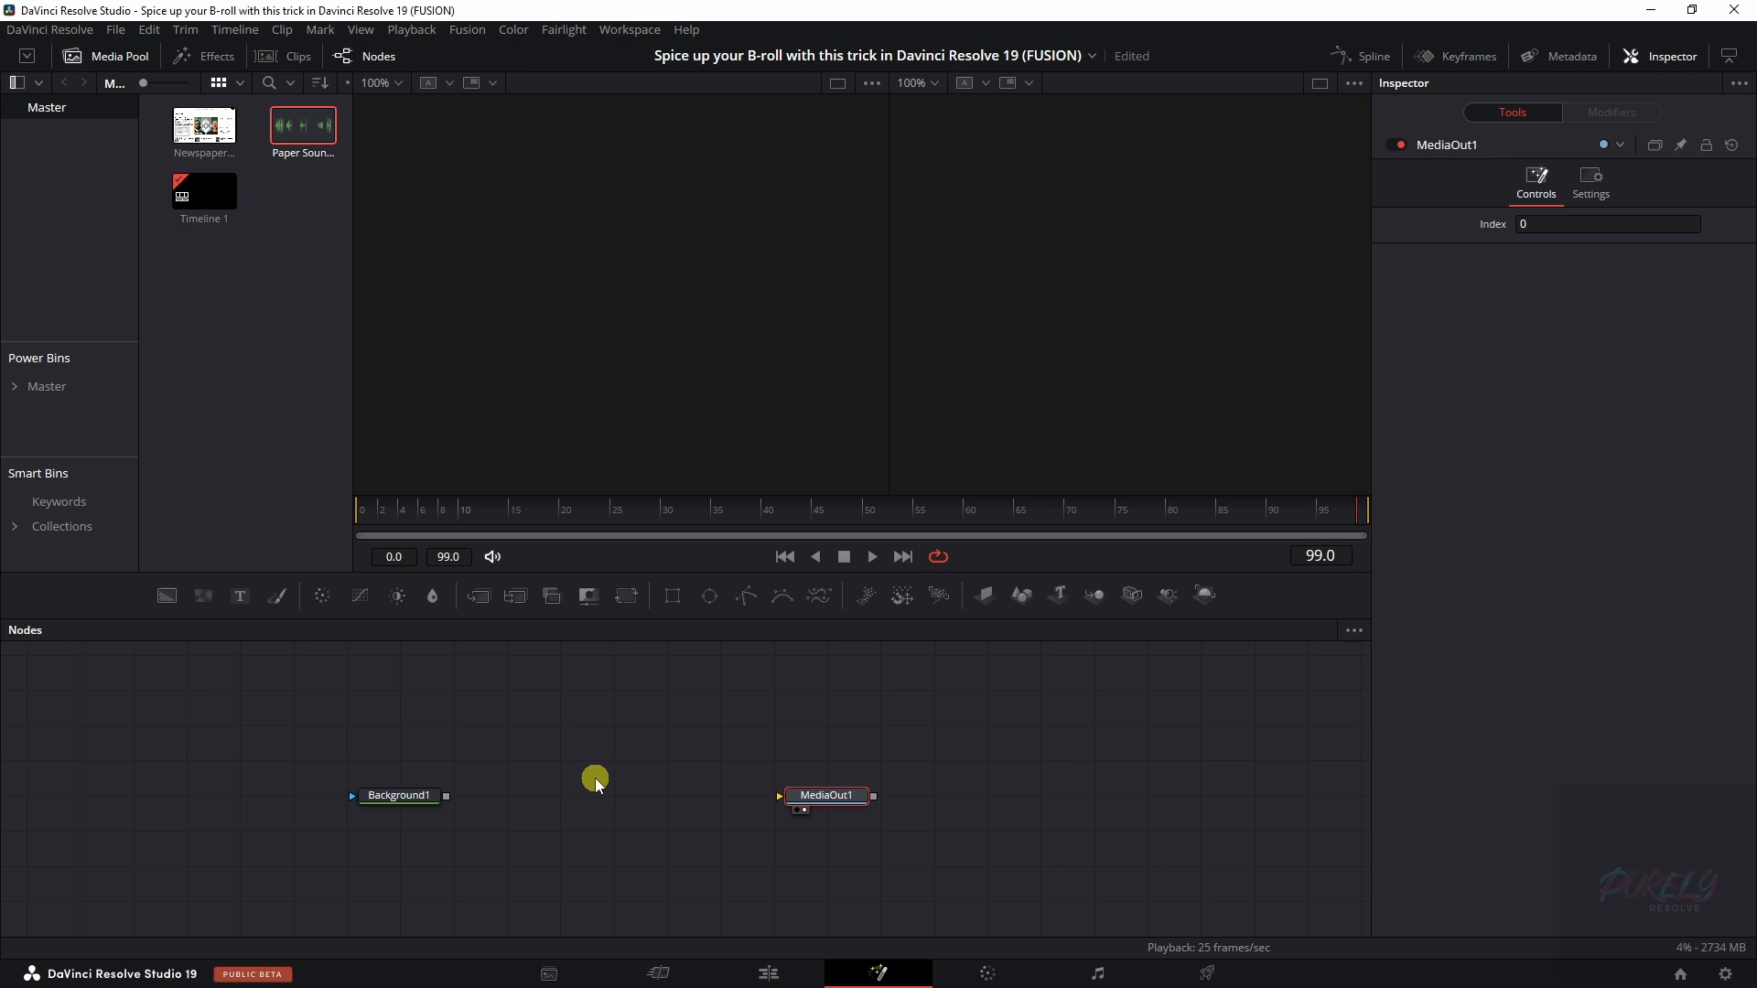
# - Bring the Newspaper image into the node graph and attach an Image Plane 3D node to its output
pyautogui.moveTo(204, 125); pyautogui.dragTo(448, 701)
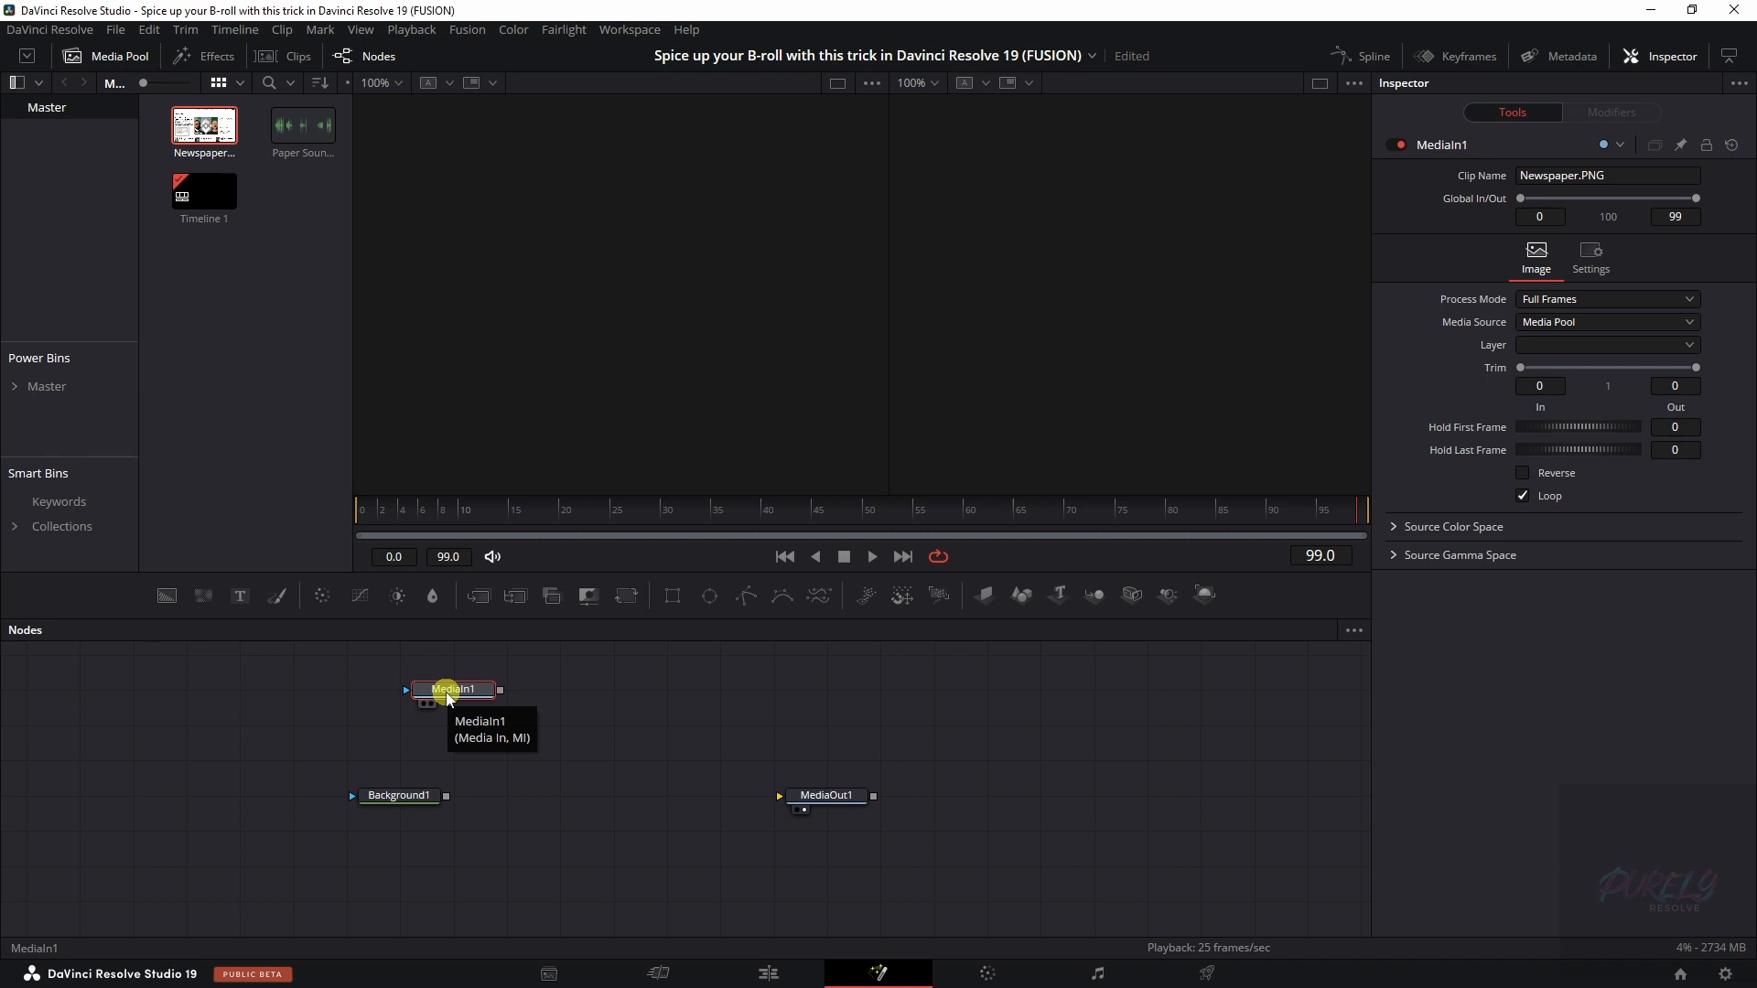
pyautogui.hotkey('shift', 'space')
pyautogui.write('transform')
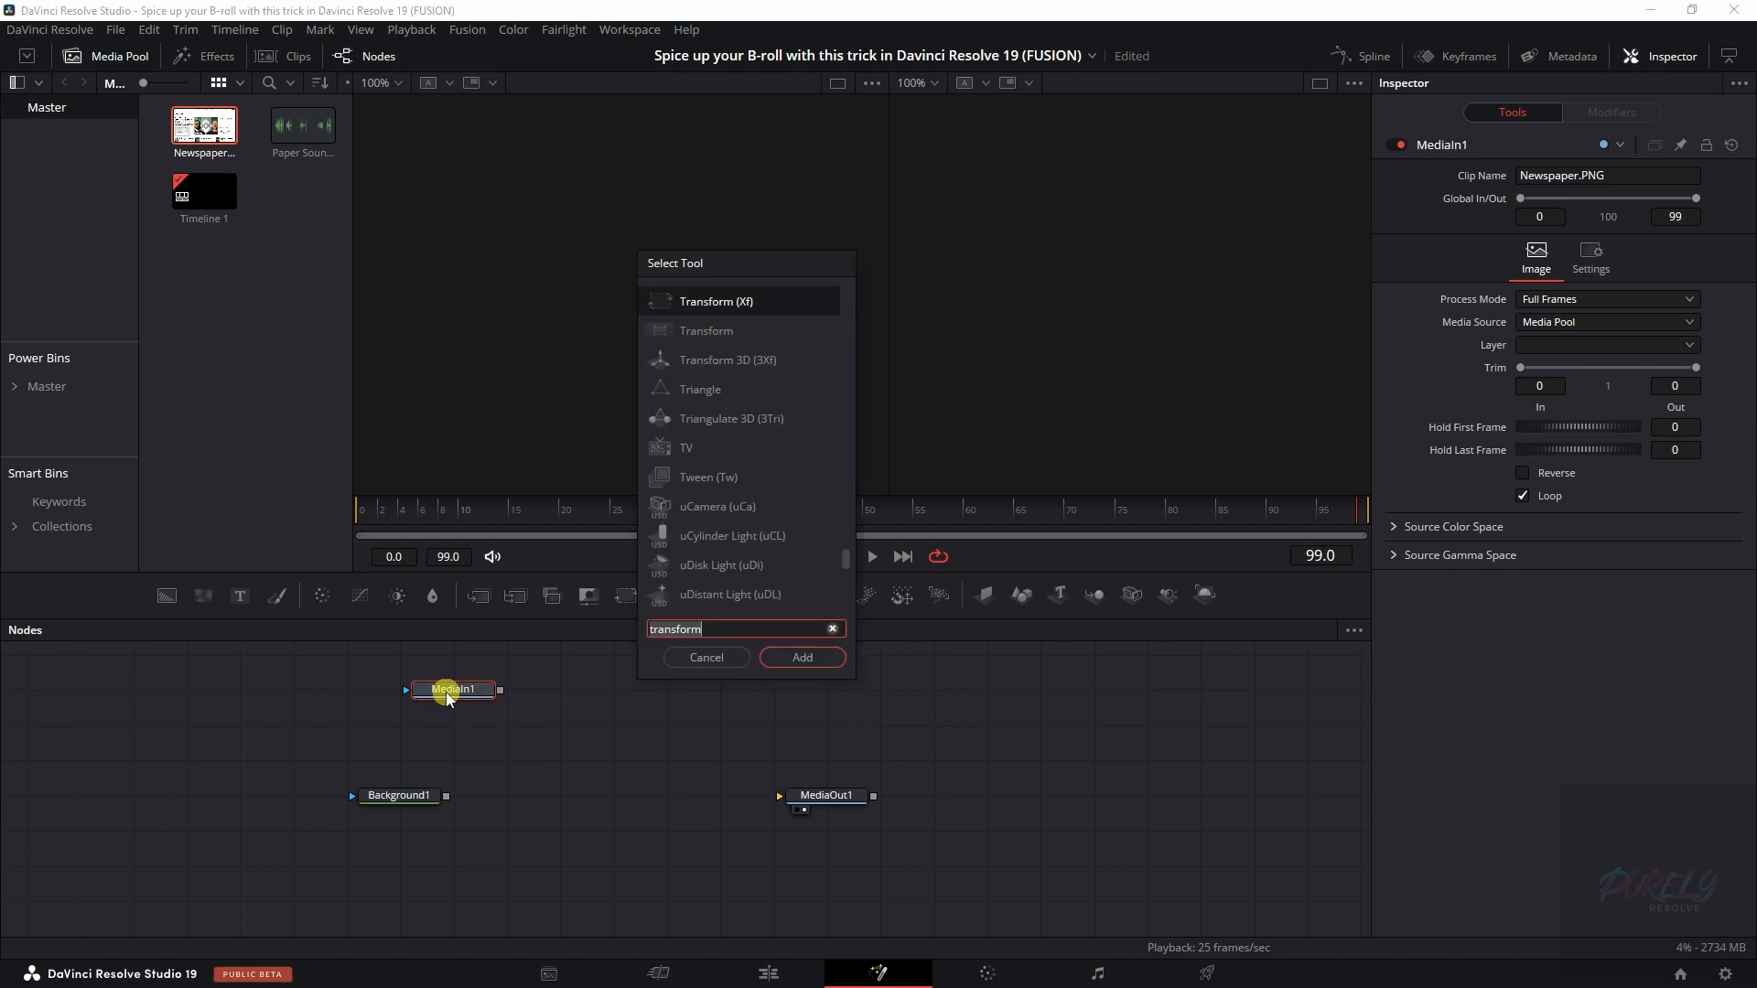
pyautogui.write('imagepl')
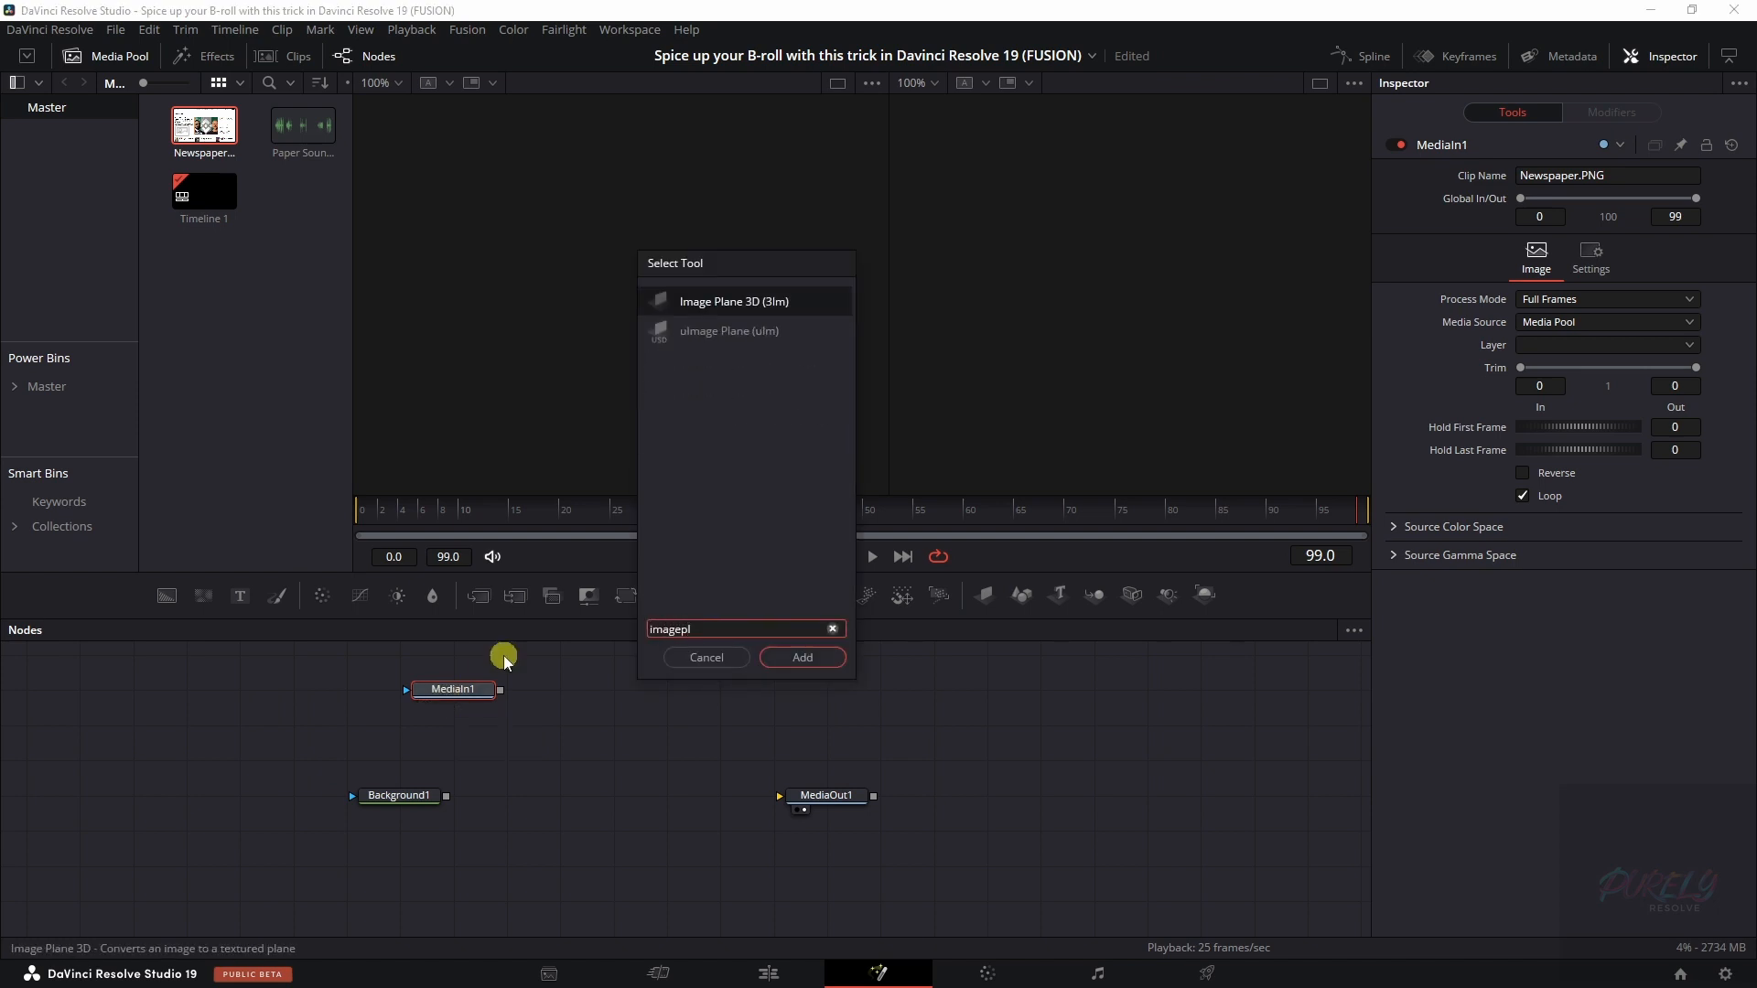
pyautogui.click(801, 657)
pyautogui.moveTo(519, 692); pyautogui.dragTo(582, 691)
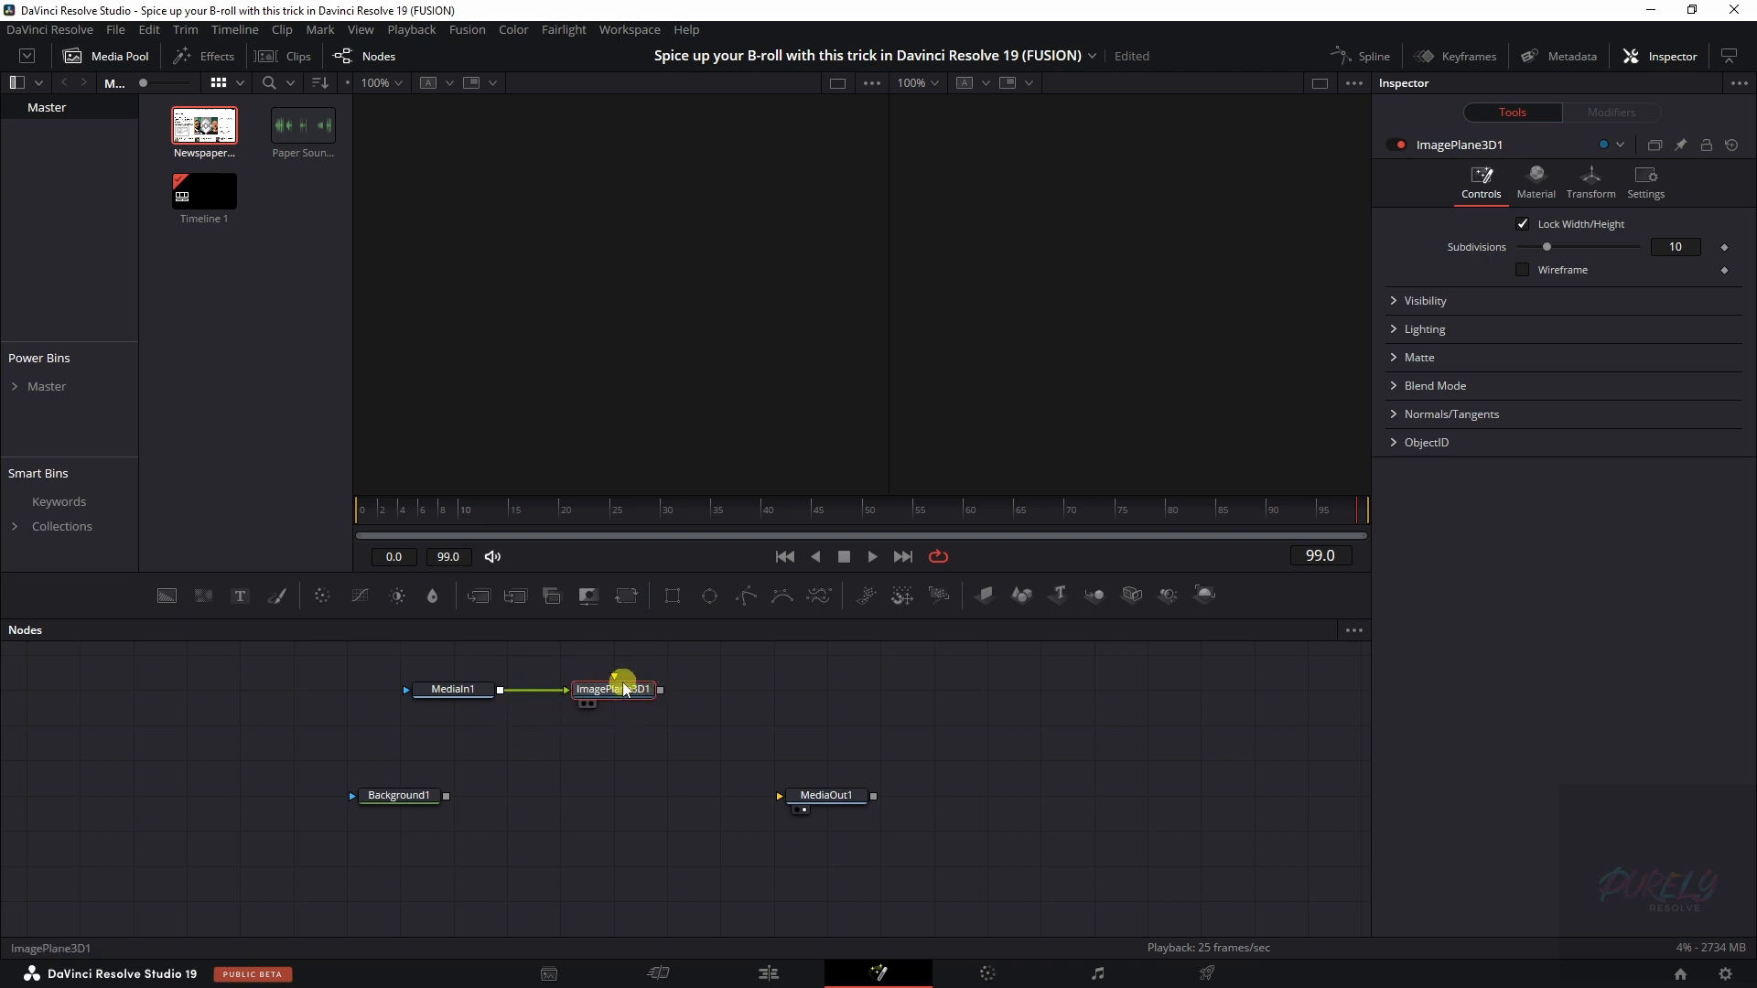
# - Add a Renderer 3D node after ImagePlane3D1 and merge its output over Background1, making room before MediaOut1
pyautogui.hotkey('shift', 'space')
pyautogui.write('rendere')
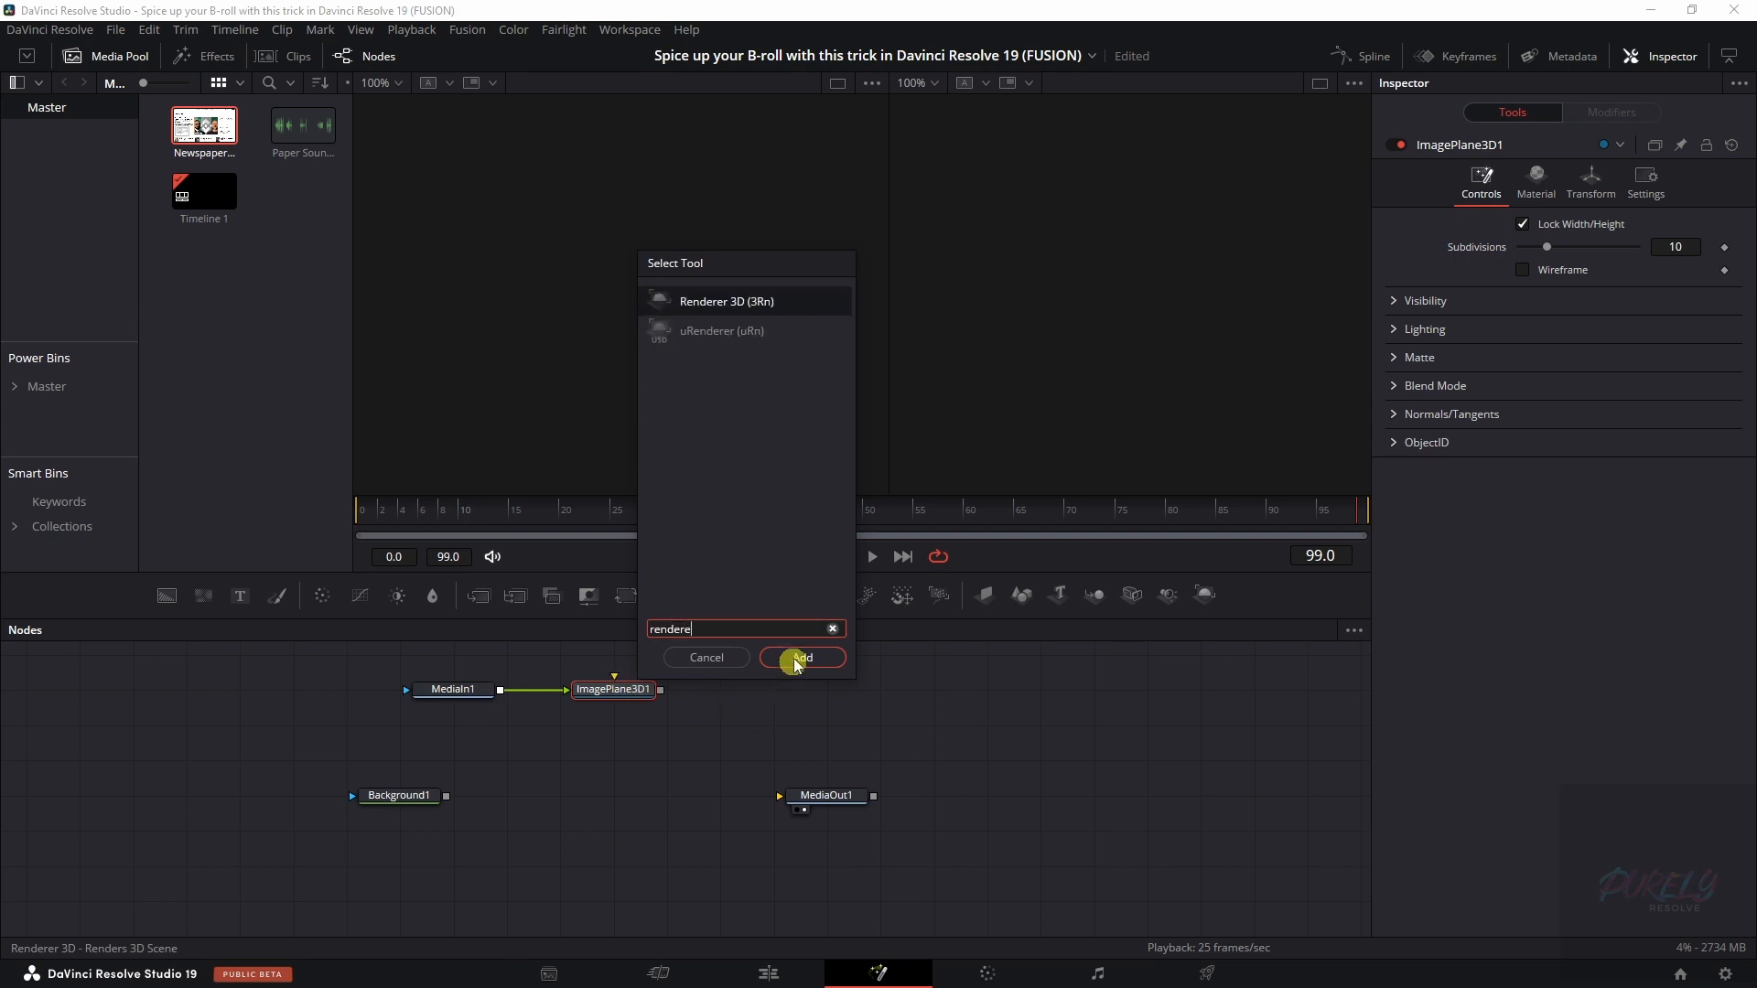
pyautogui.click(793, 661)
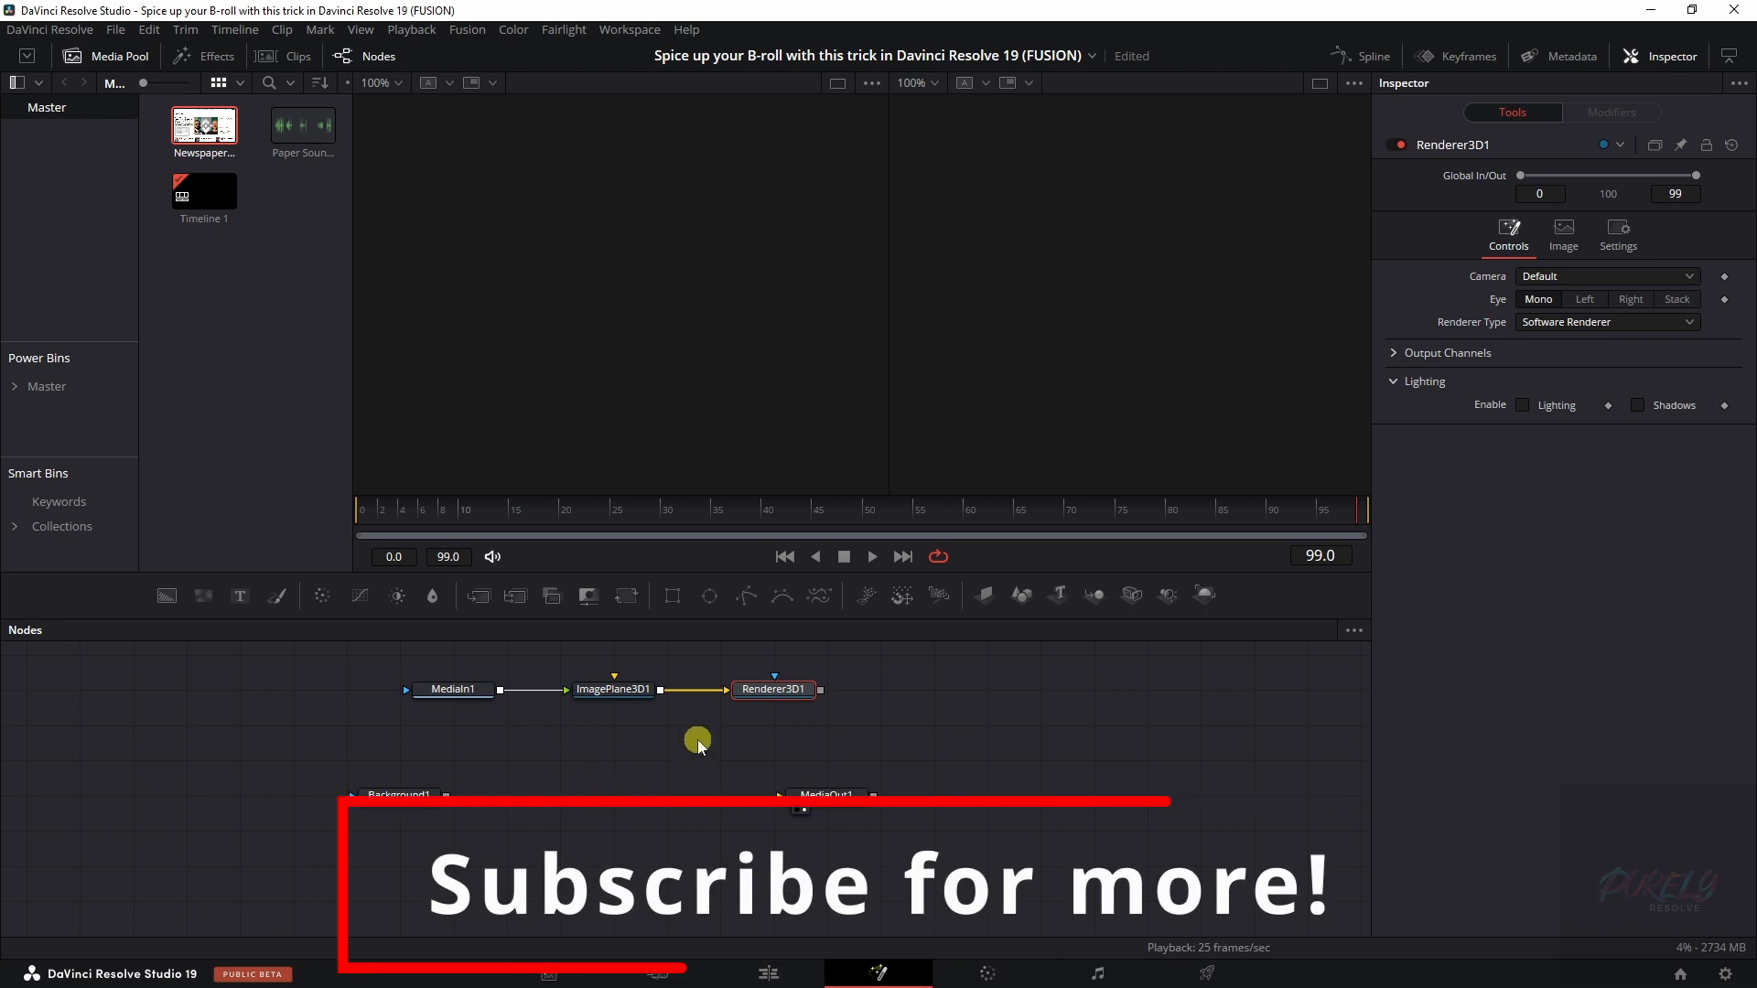
pyautogui.moveTo(824, 695); pyautogui.dragTo(446, 802)
pyautogui.moveTo(847, 797); pyautogui.dragTo(1114, 796)
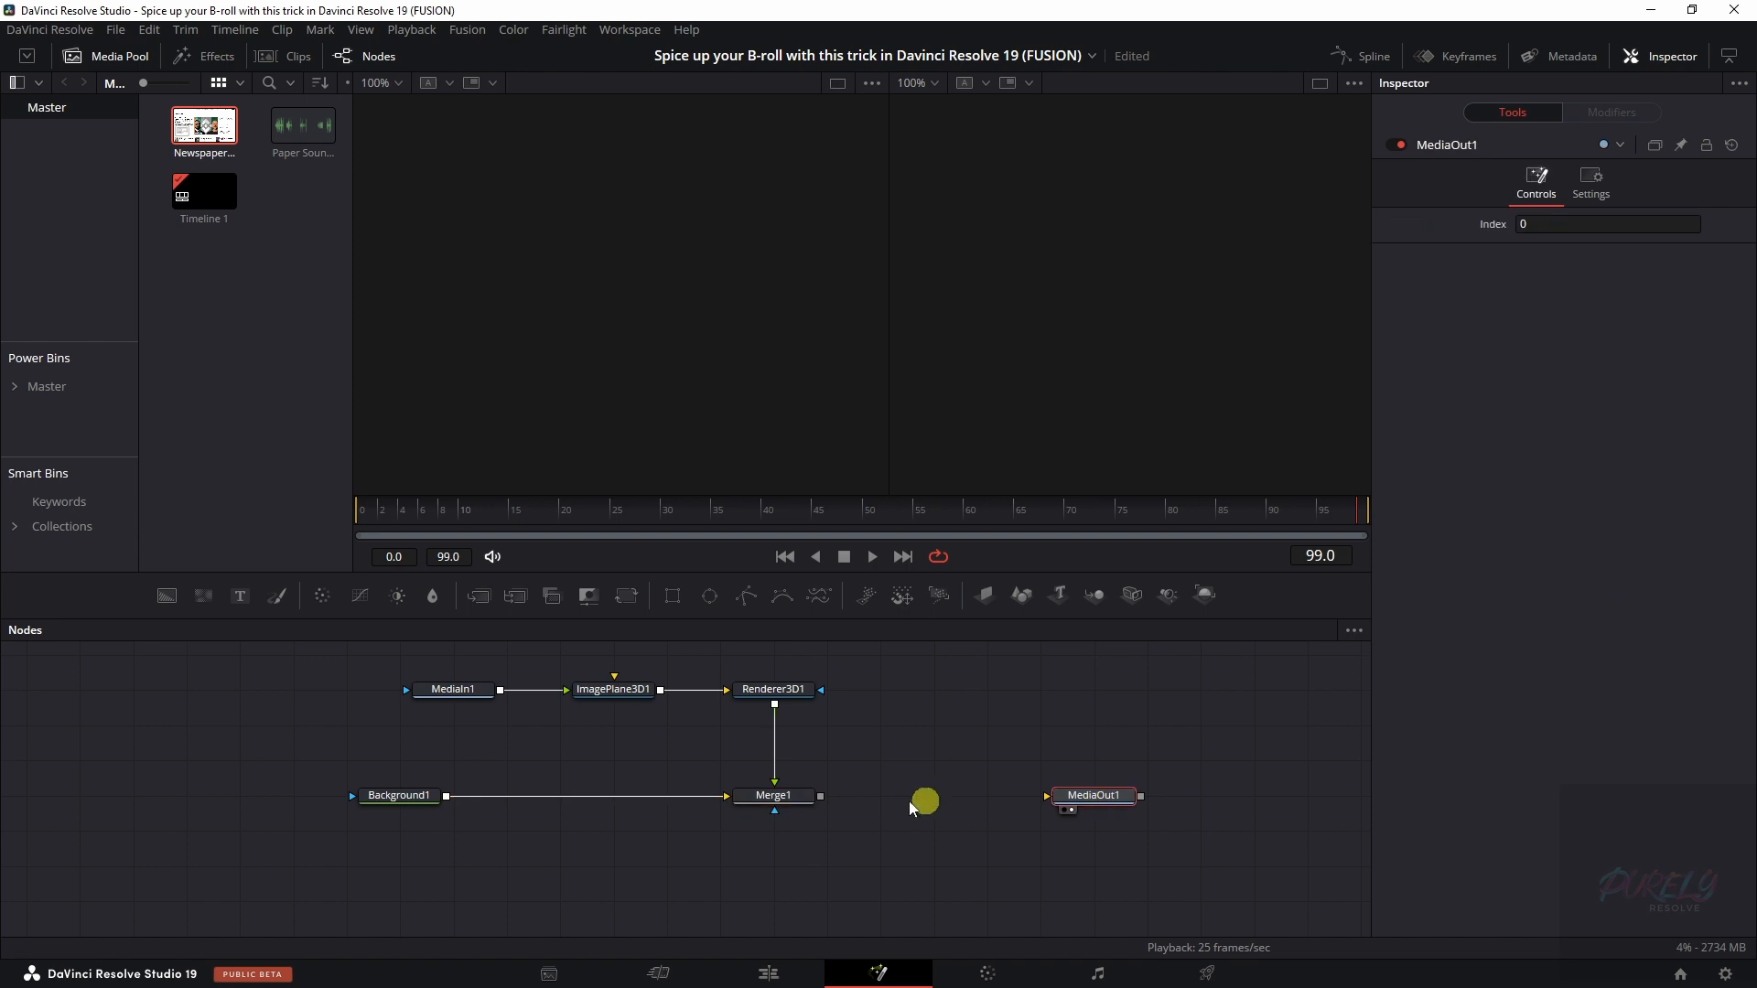
# - Connect Merge1 to MediaOut1 and display MediaIn1 and MediaOut1 side by side in the two viewers
pyautogui.click(419, 694)
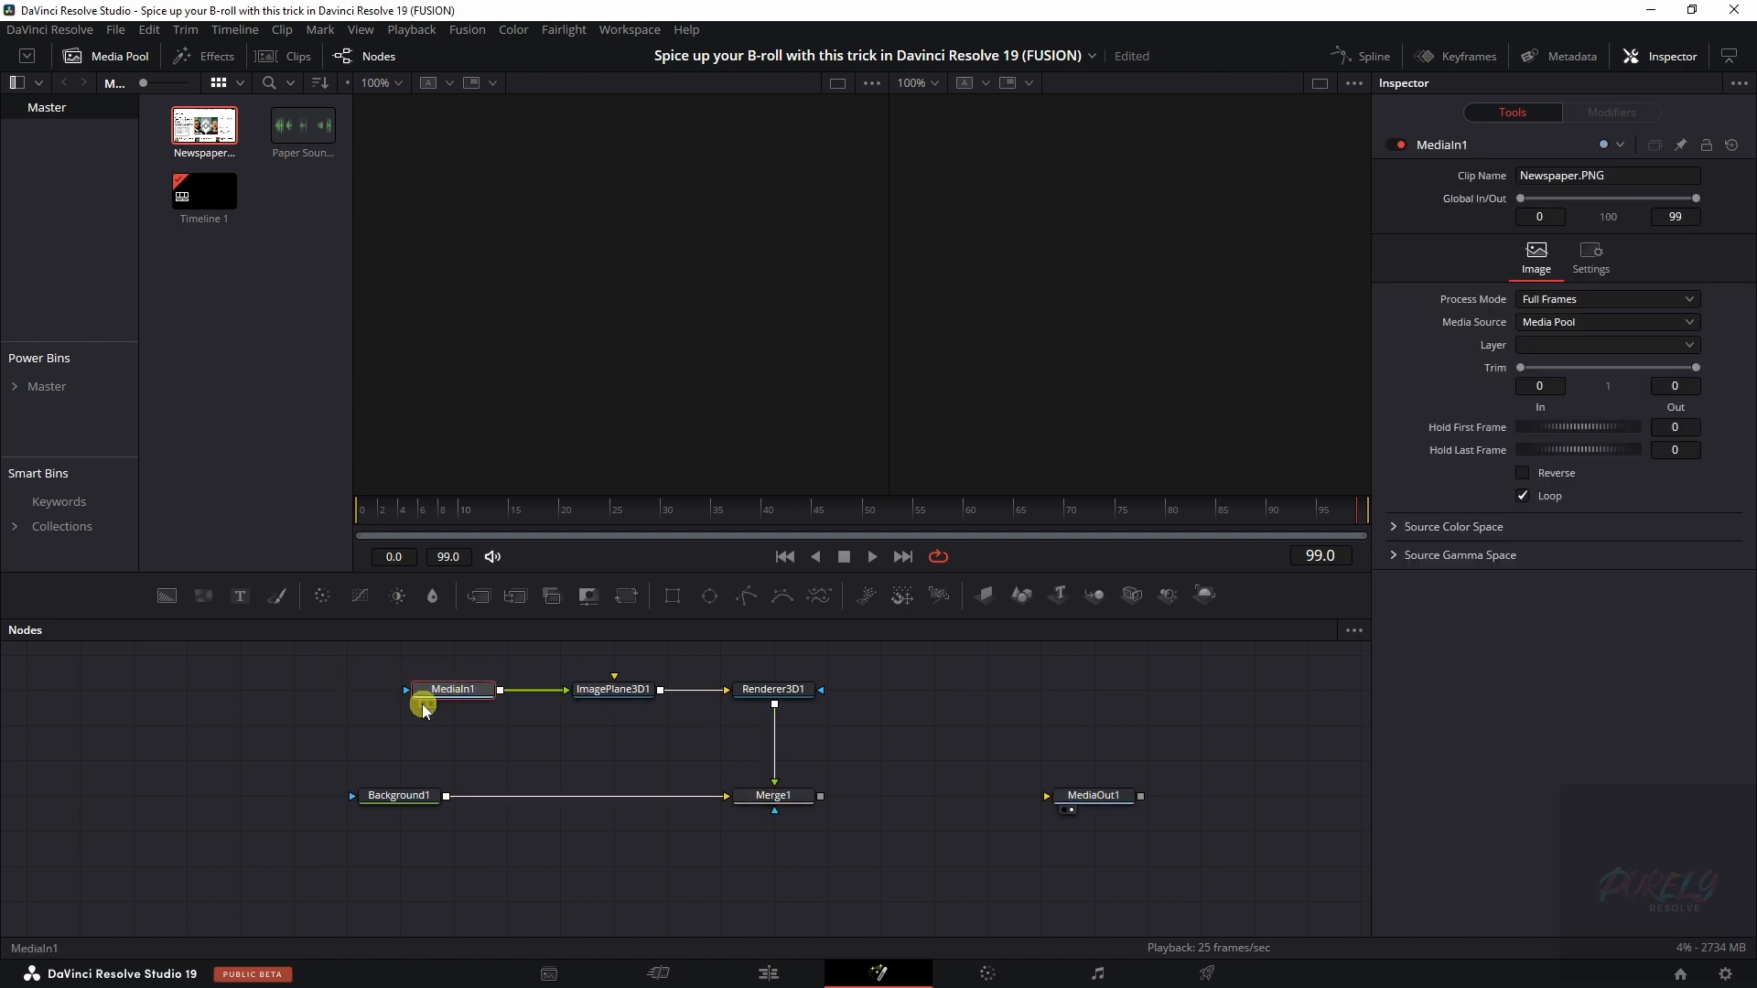
pyautogui.click(424, 705)
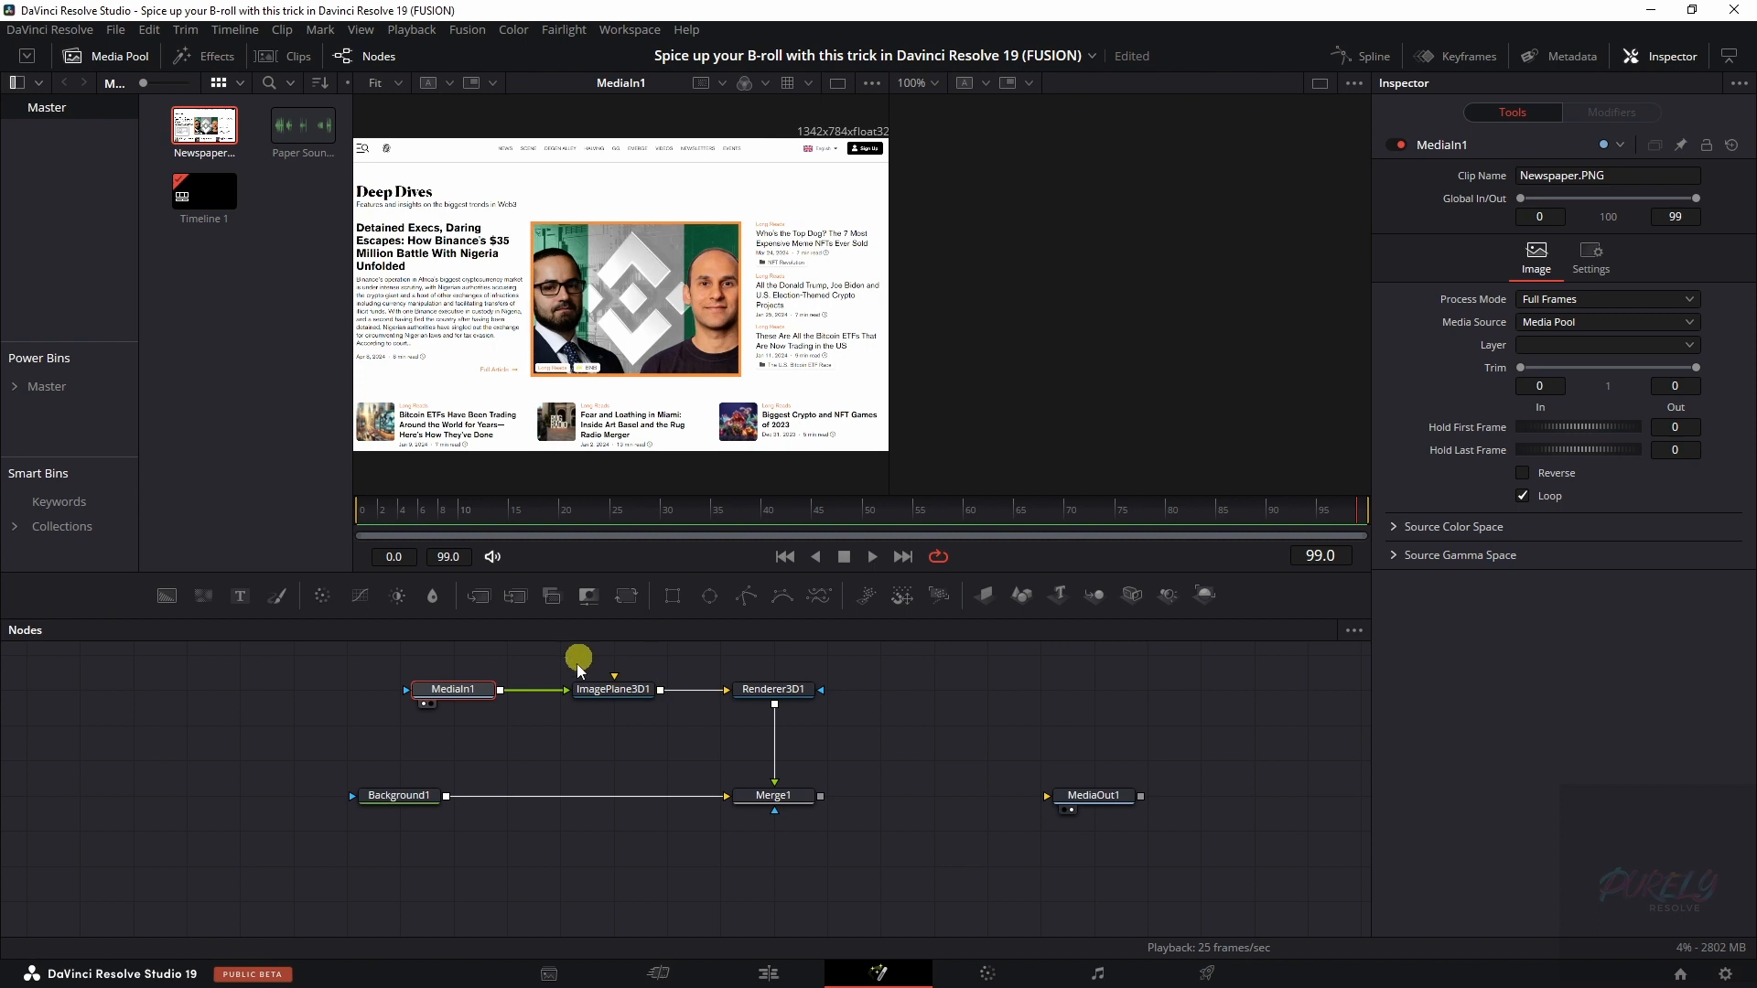
pyautogui.click(381, 803)
pyautogui.click(375, 810)
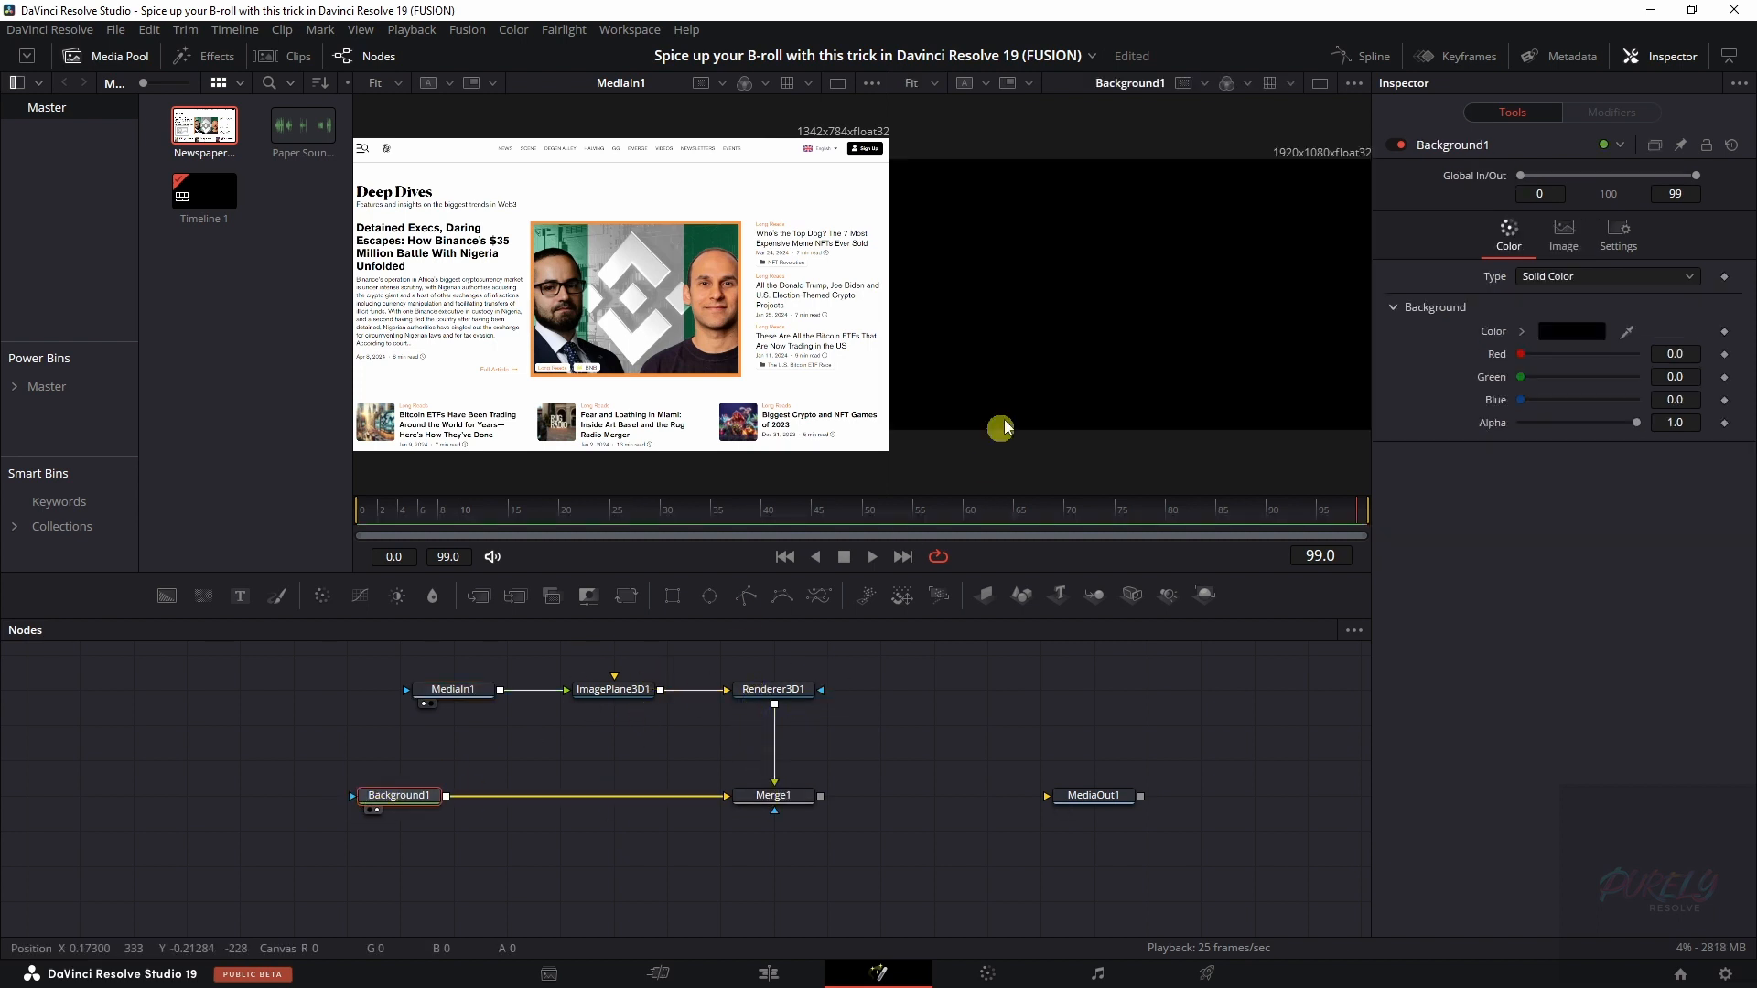
pyautogui.moveTo(820, 796); pyautogui.dragTo(1084, 810)
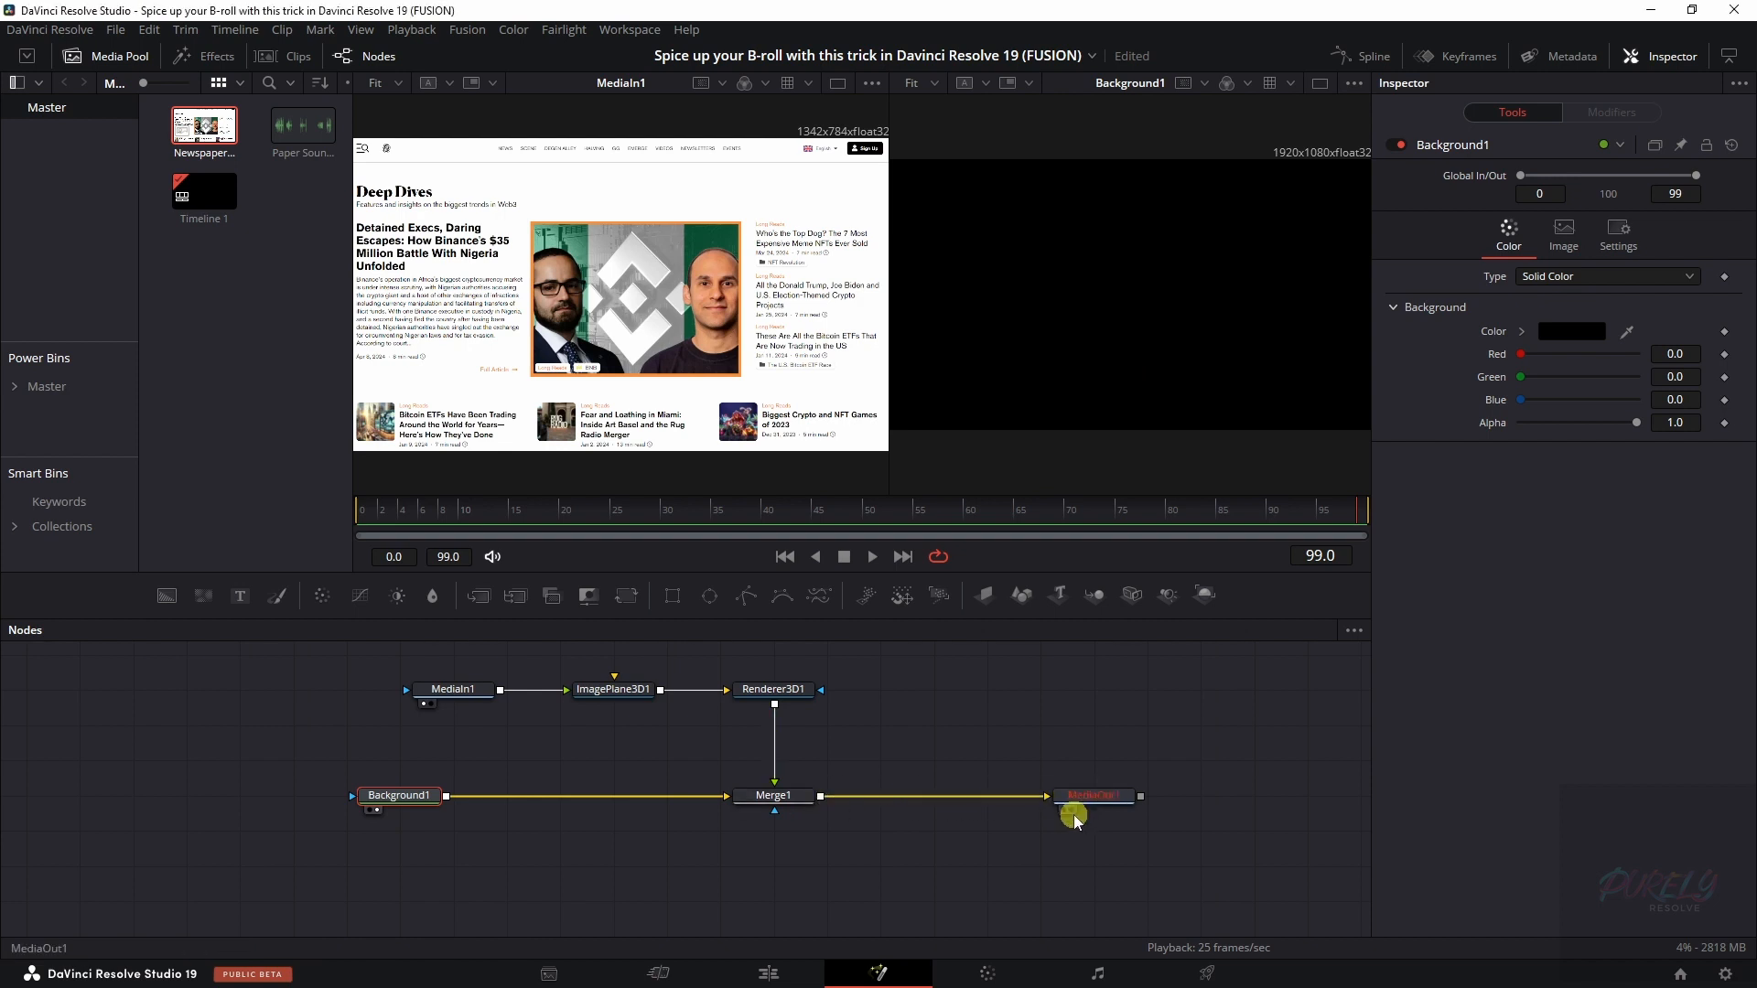
pyautogui.click(1069, 811)
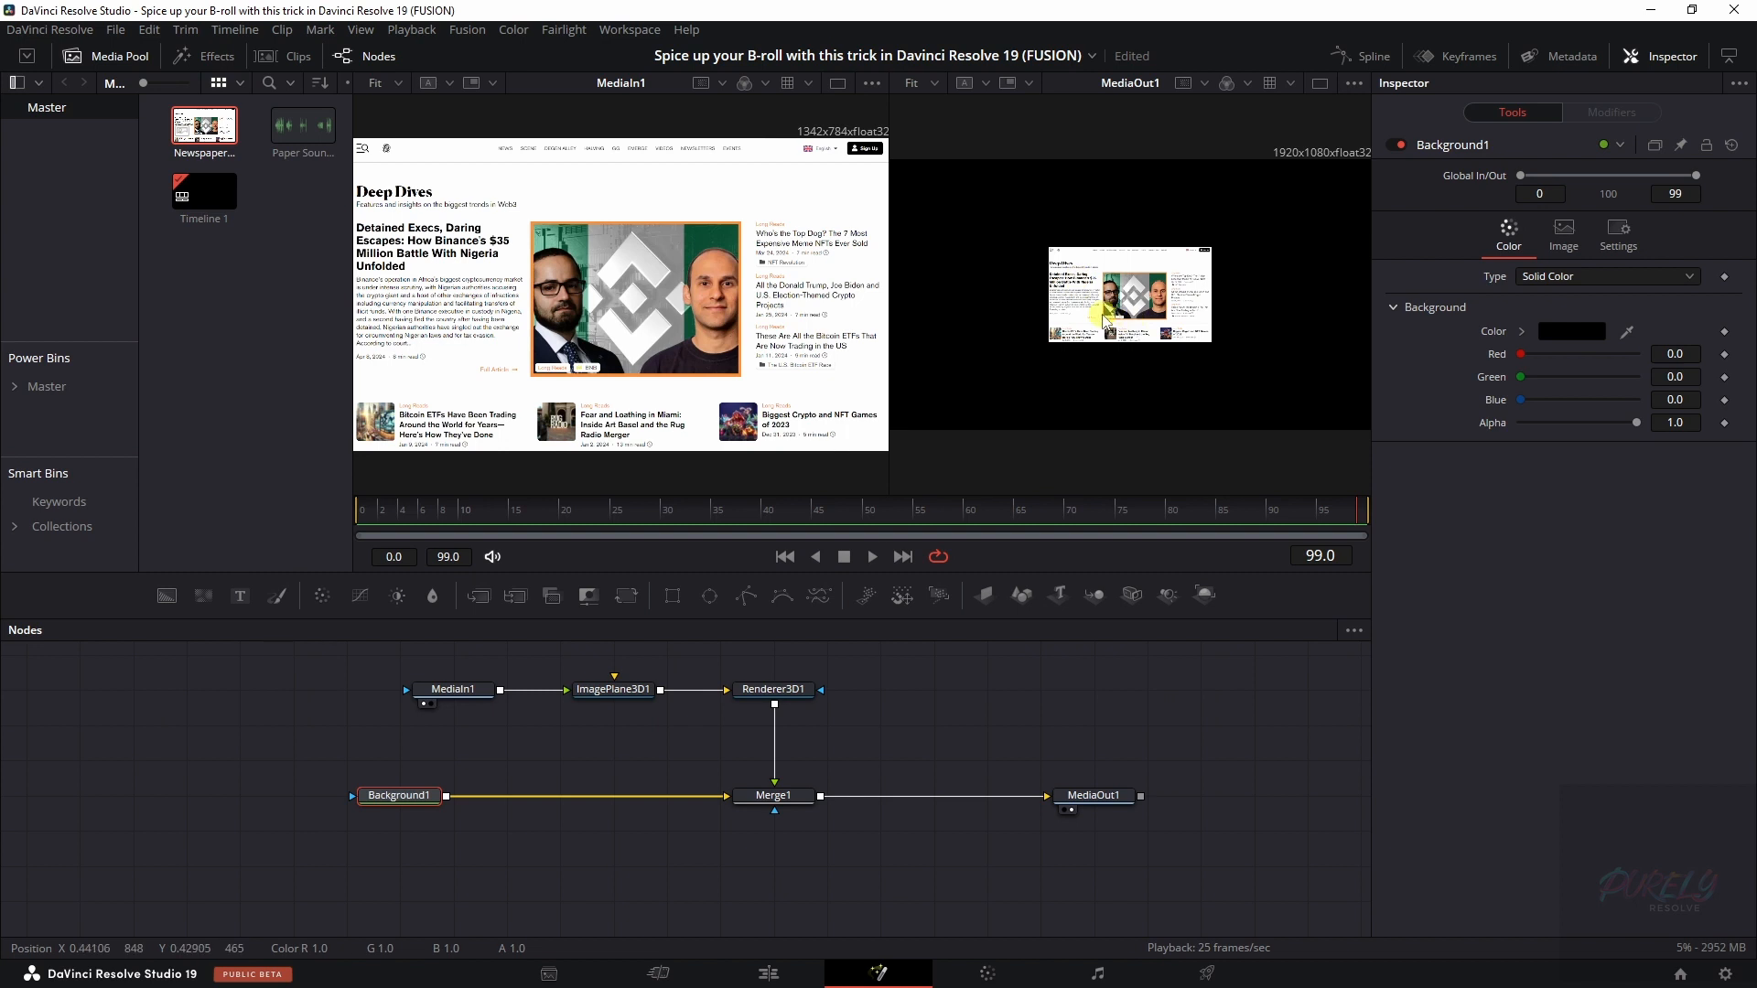
# - Spread the nodes into an upper image-to-renderer row and a lower Background1, Merge1 and MediaOut1 row, leaving a gap before Renderer3D1
pyautogui.moveTo(789, 795); pyautogui.dragTo(804, 866)
pyautogui.moveTo(1068, 817); pyautogui.dragTo(1094, 889)
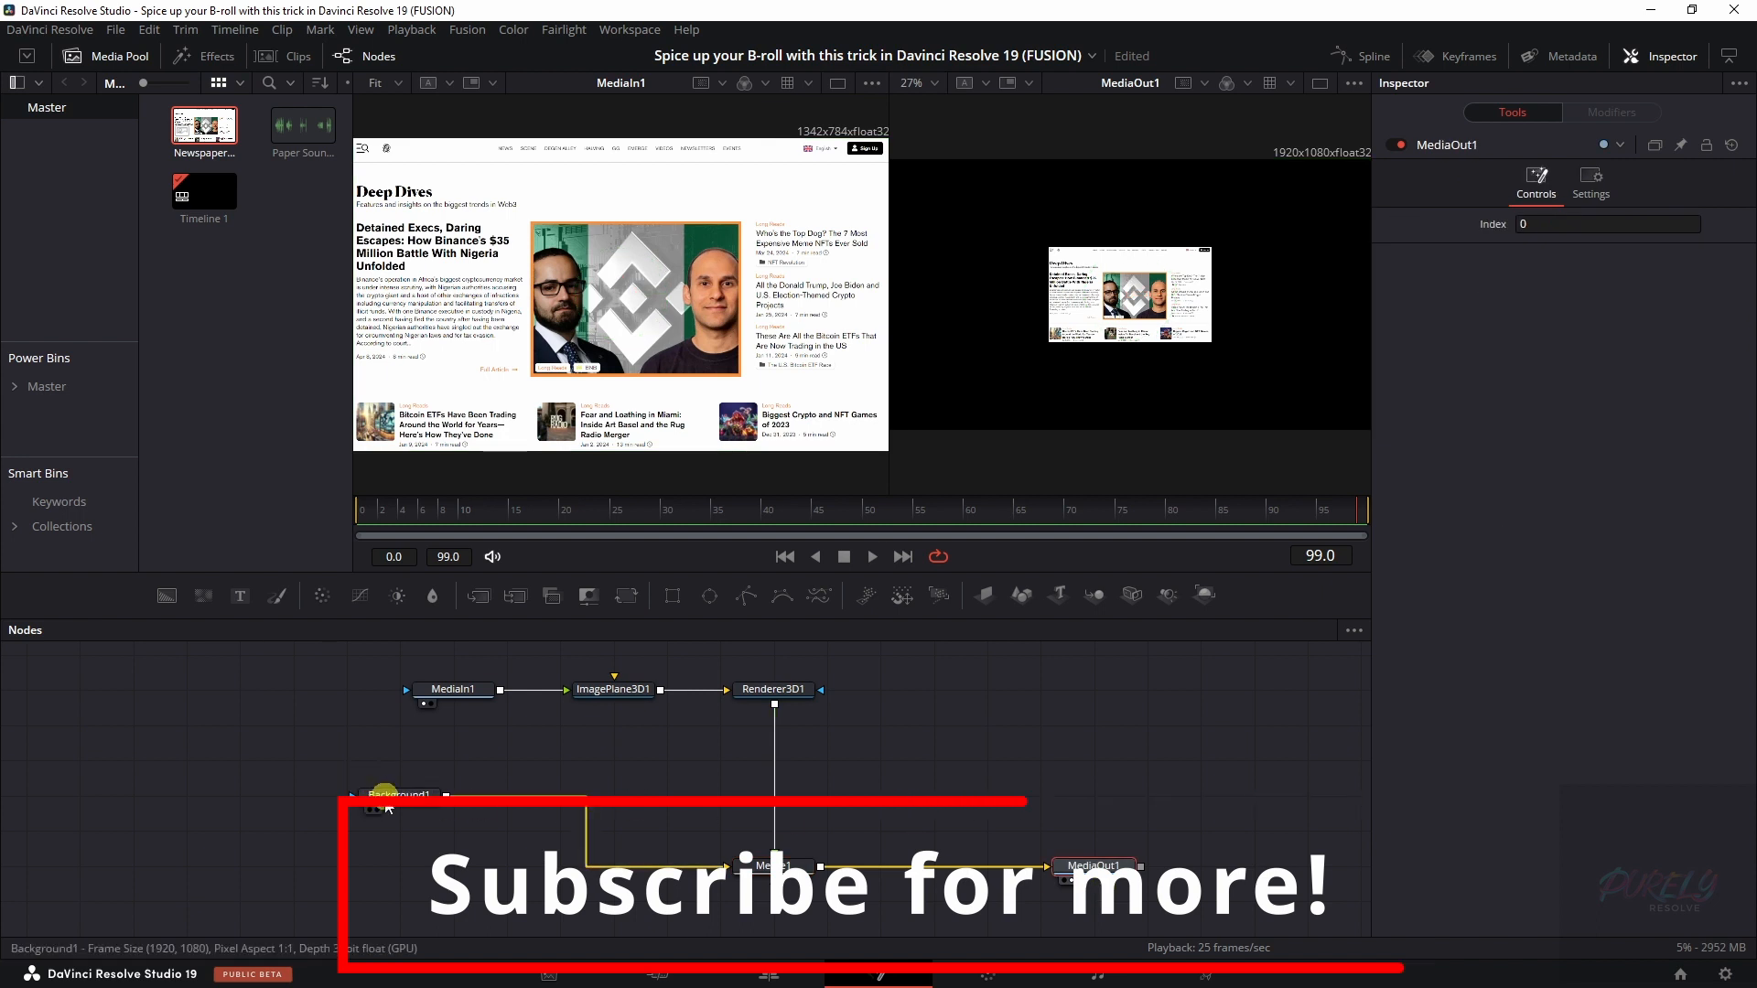
pyautogui.moveTo(387, 806); pyautogui.dragTo(335, 875)
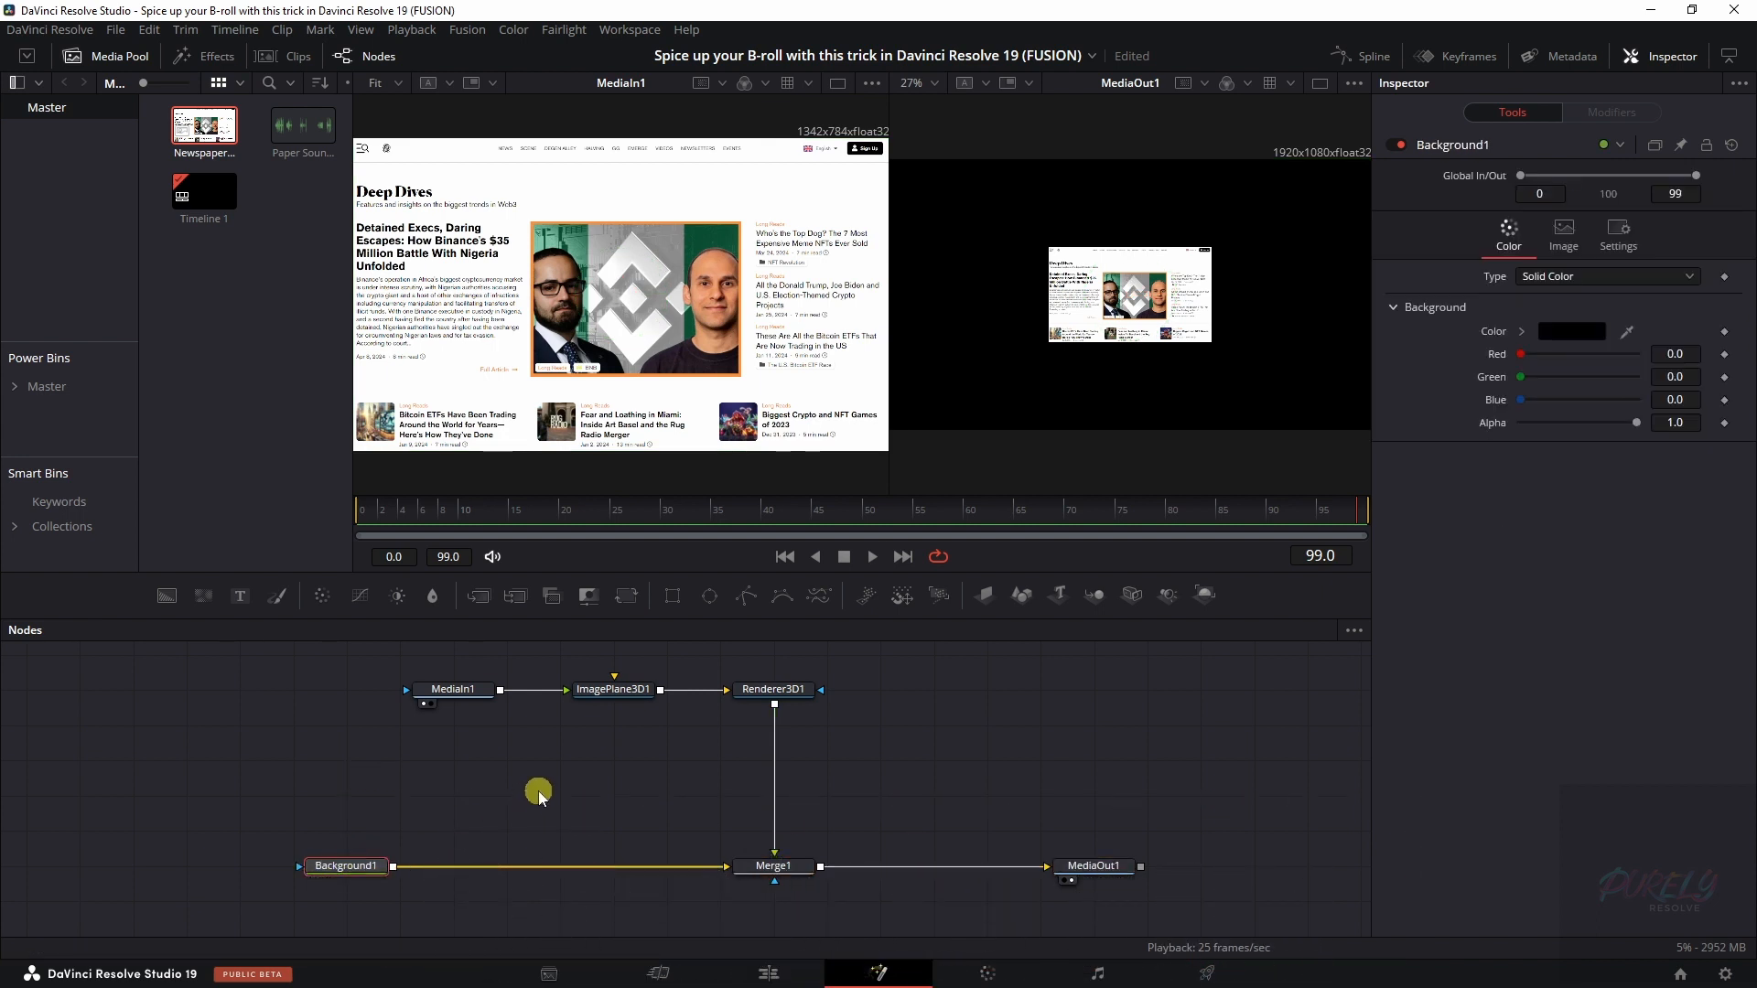
pyautogui.scroll(-8, 538, 793)
pyautogui.scroll(8, 538, 792)
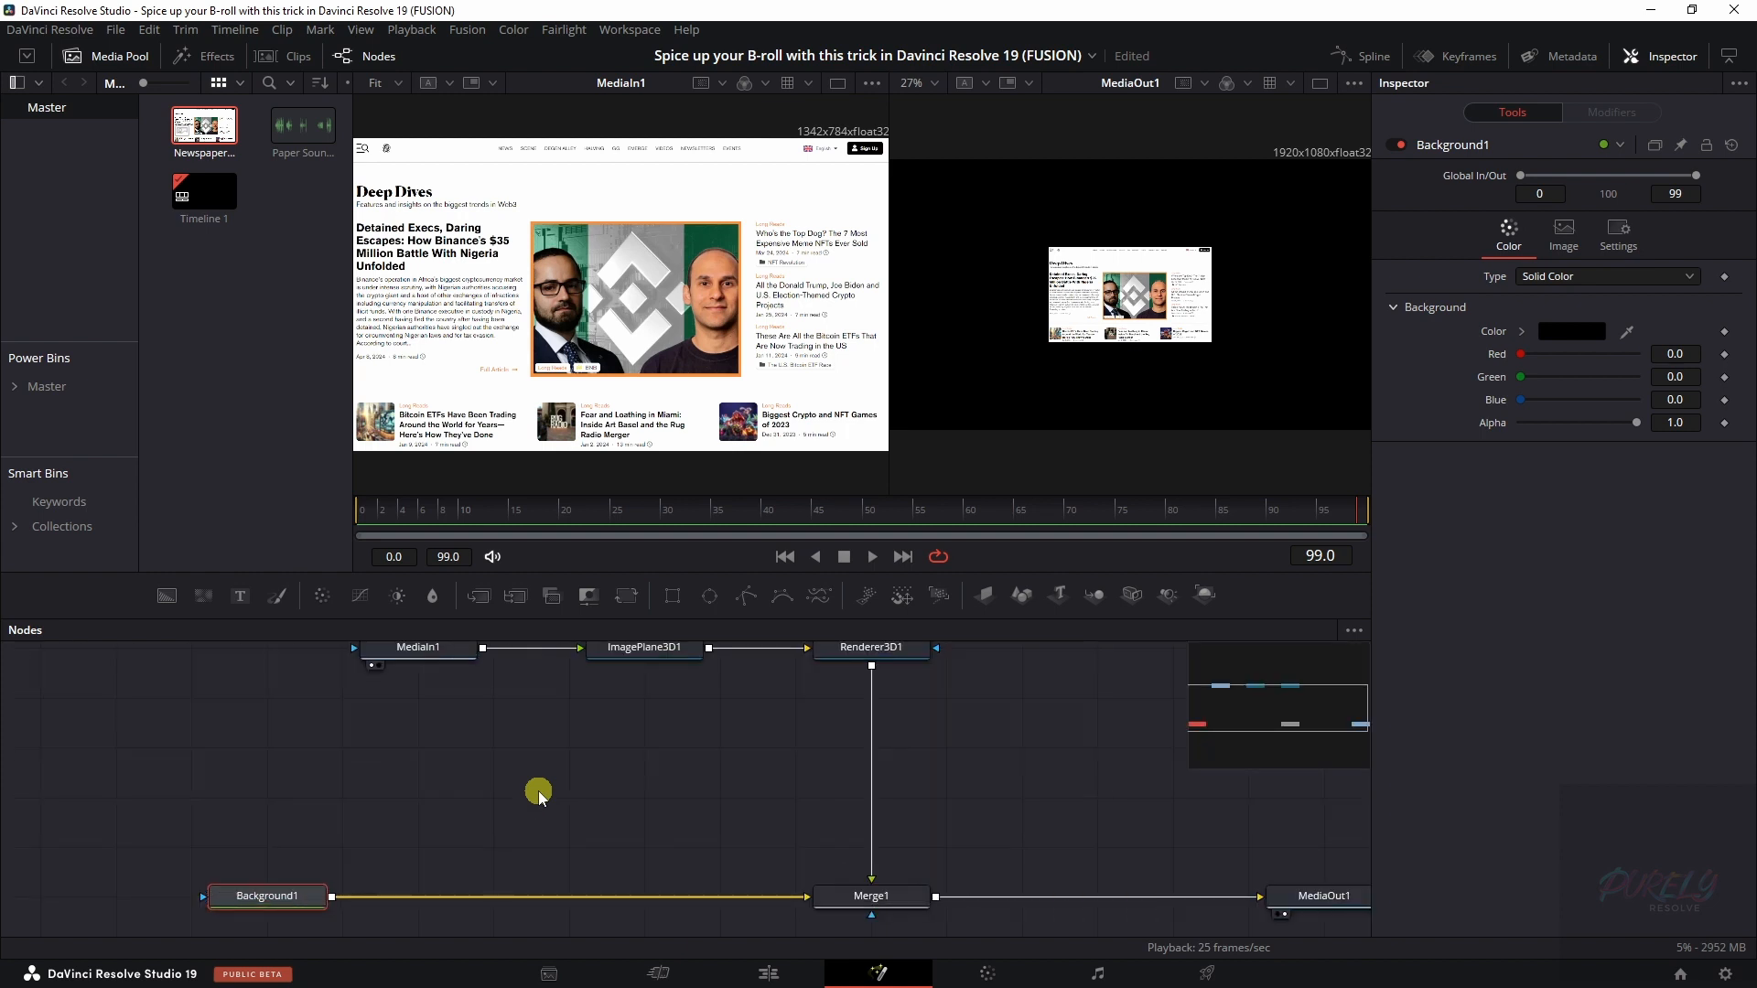
pyautogui.scroll(-2, 538, 793)
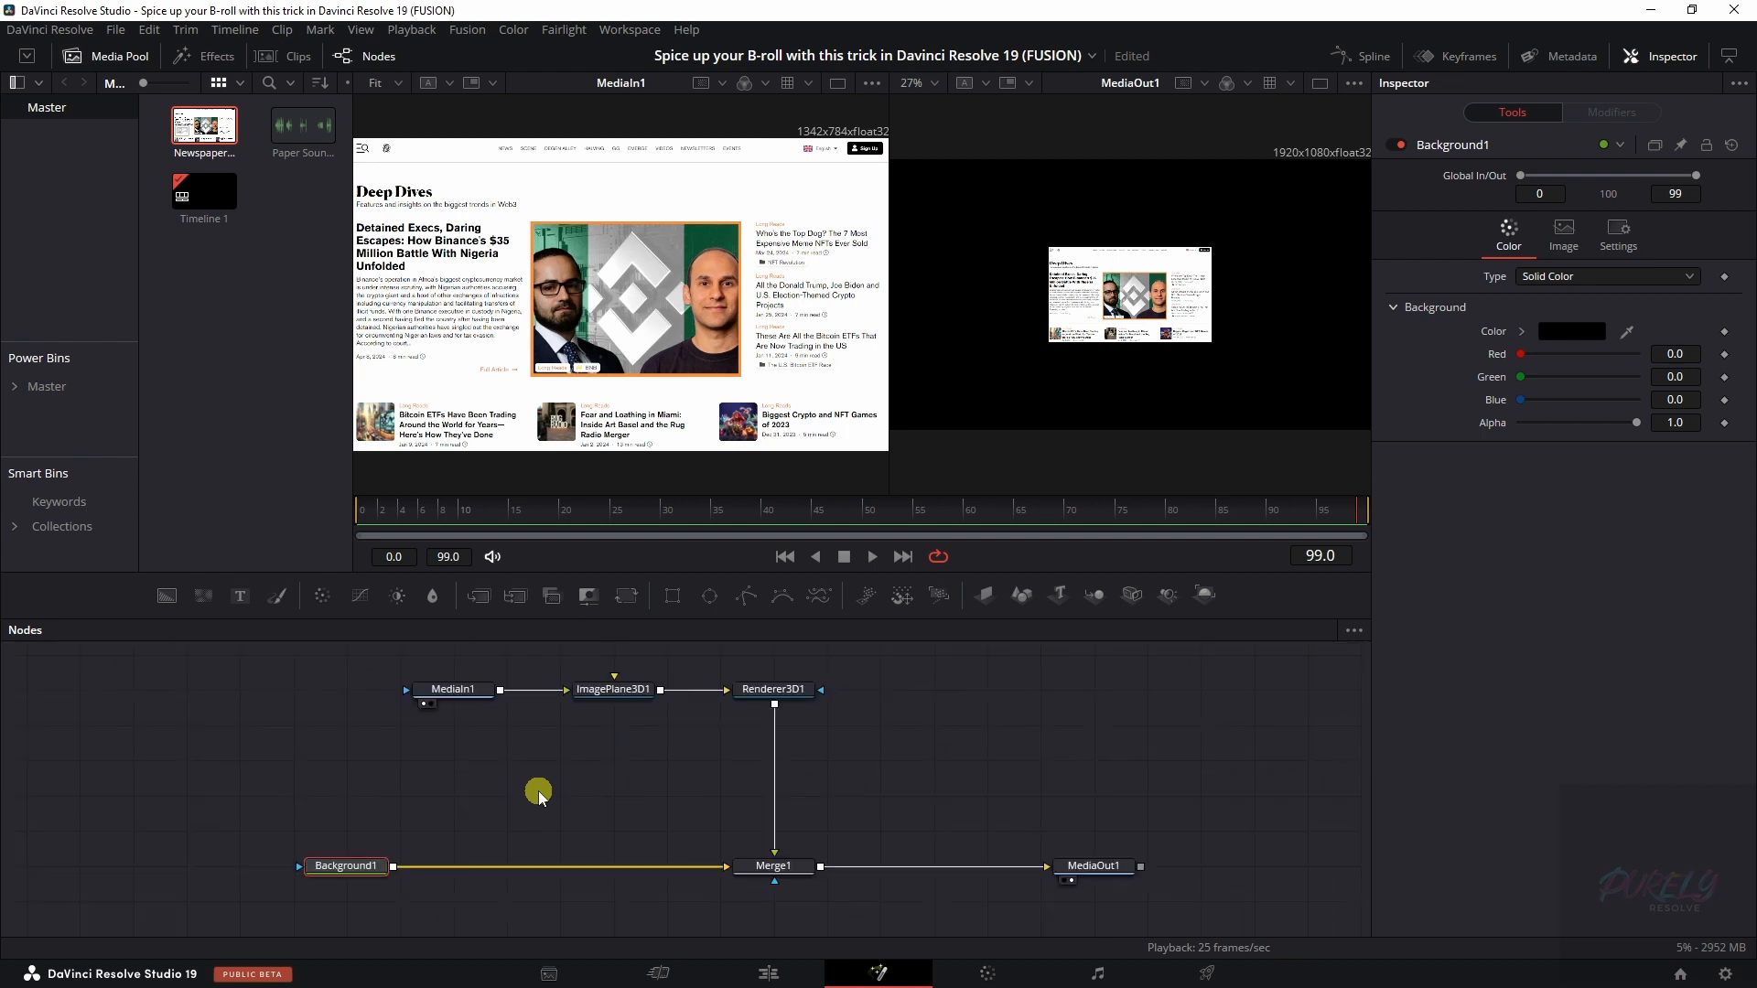
pyautogui.moveTo(471, 693); pyautogui.dragTo(420, 729)
pyautogui.moveTo(611, 690); pyautogui.dragTo(612, 727)
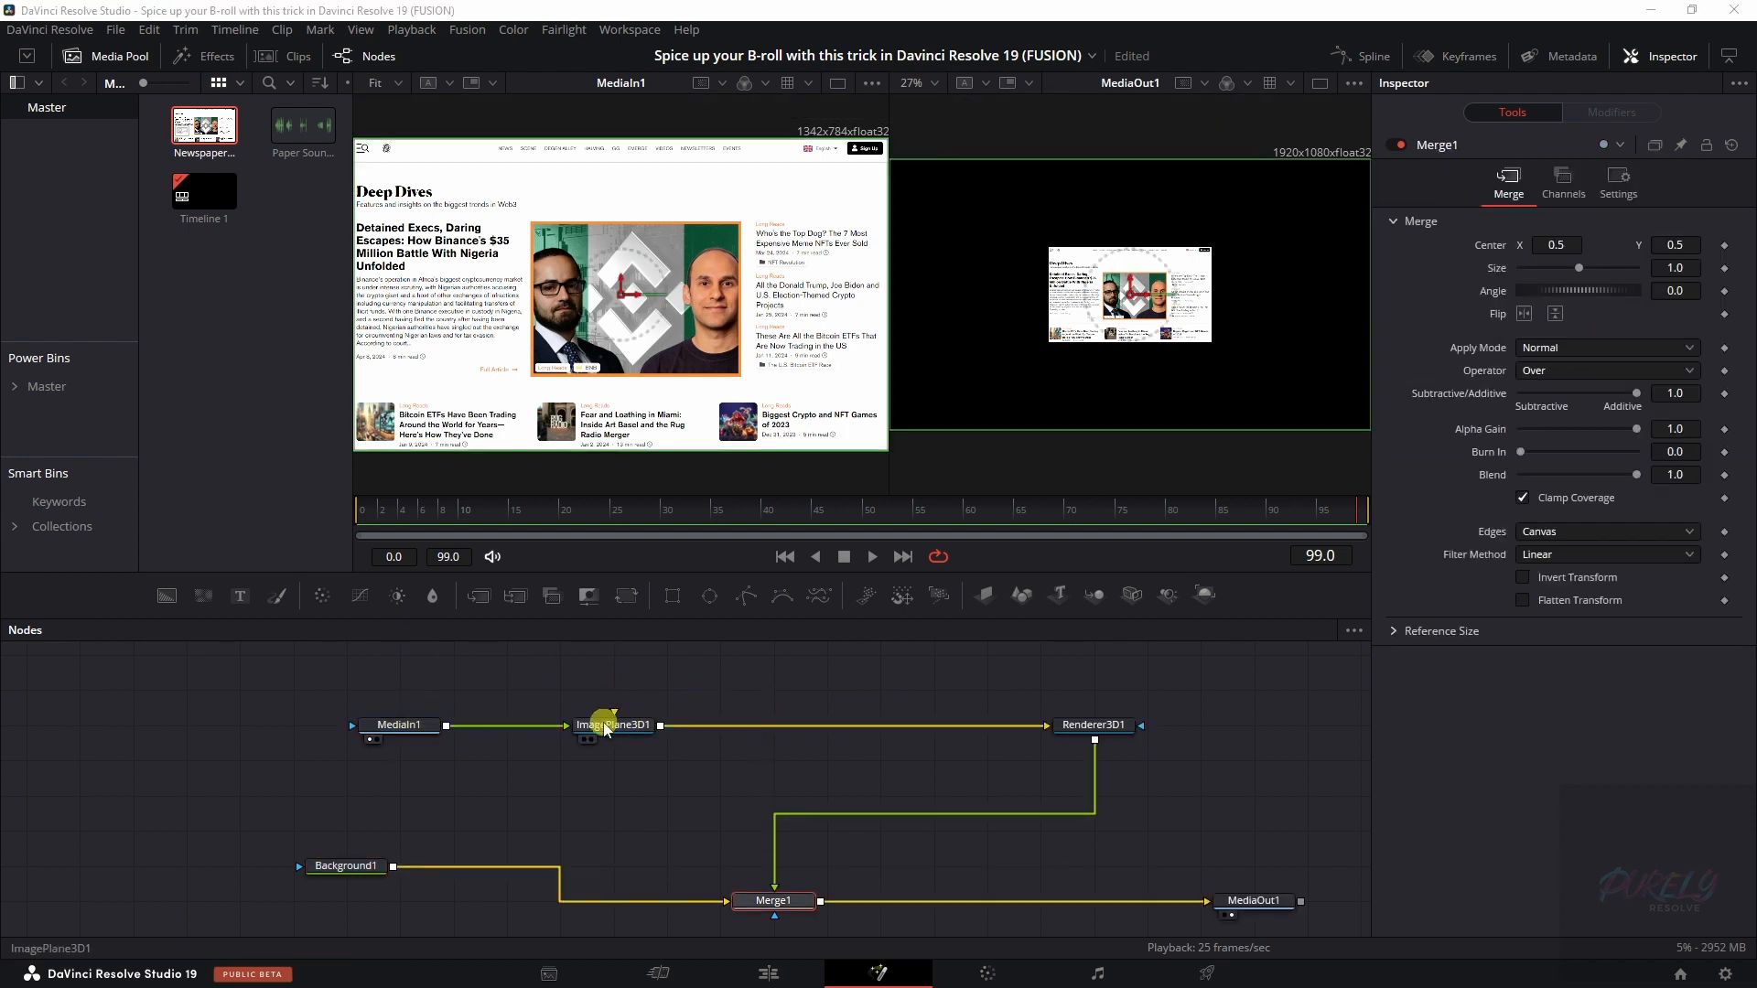
pyautogui.click(611, 725)
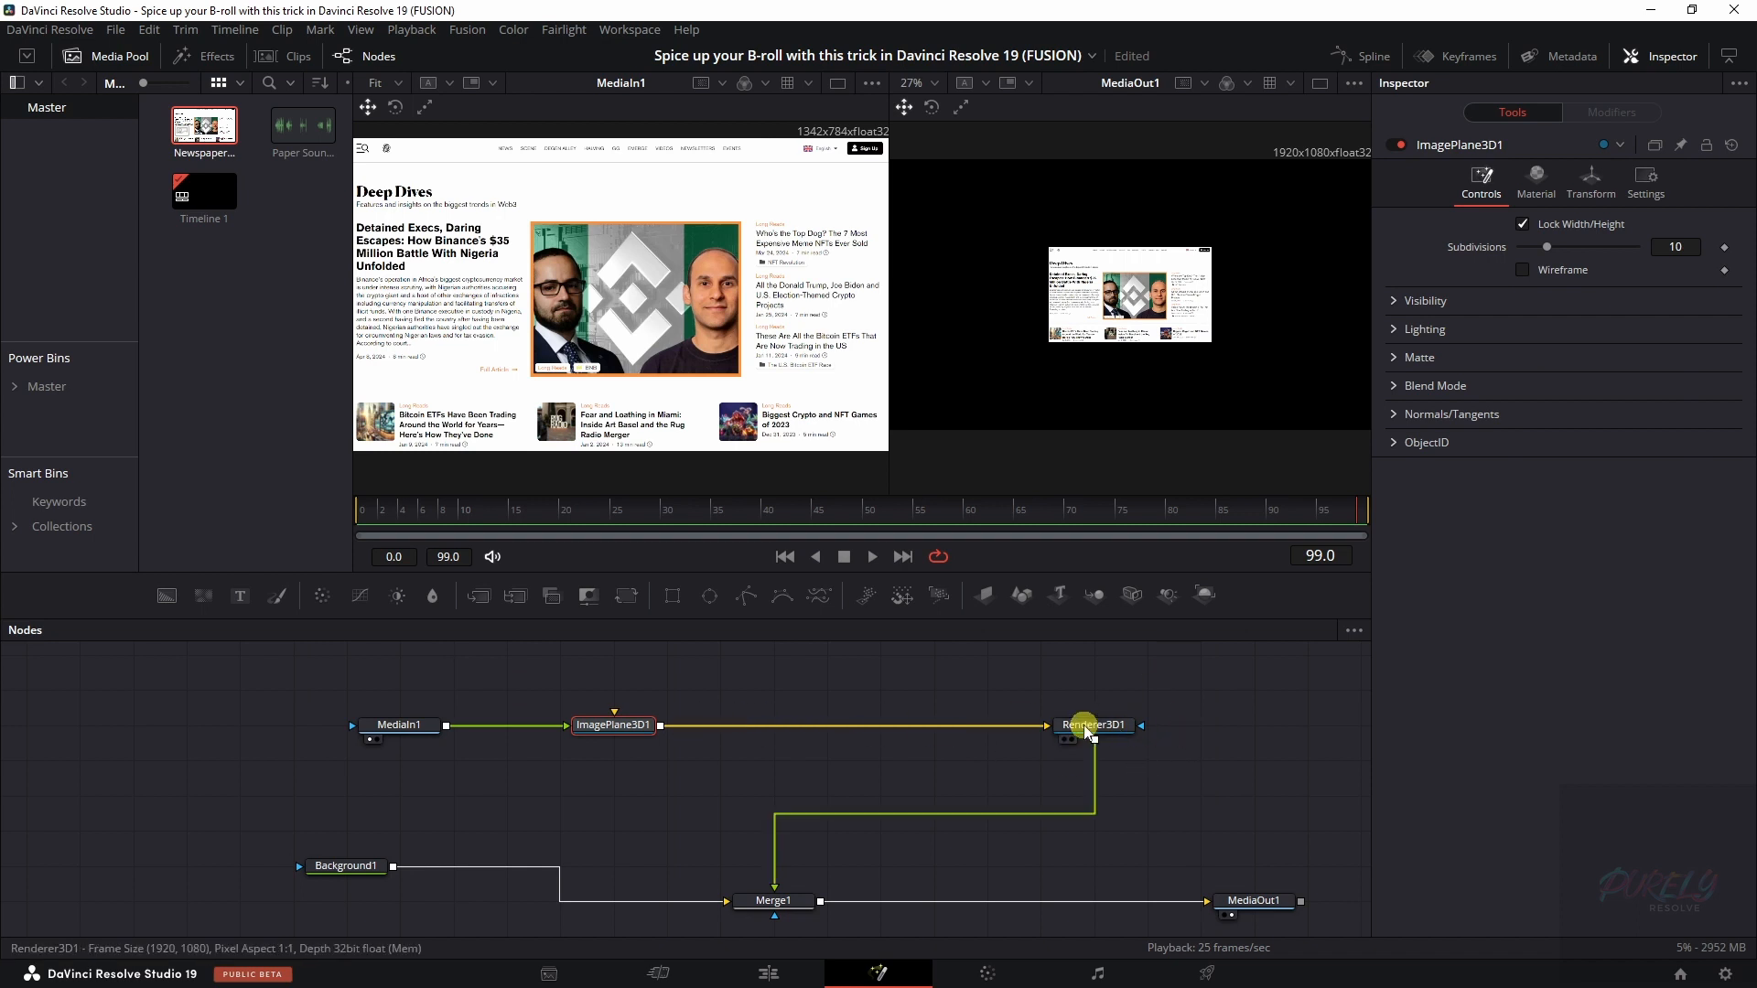
pyautogui.click(1086, 729)
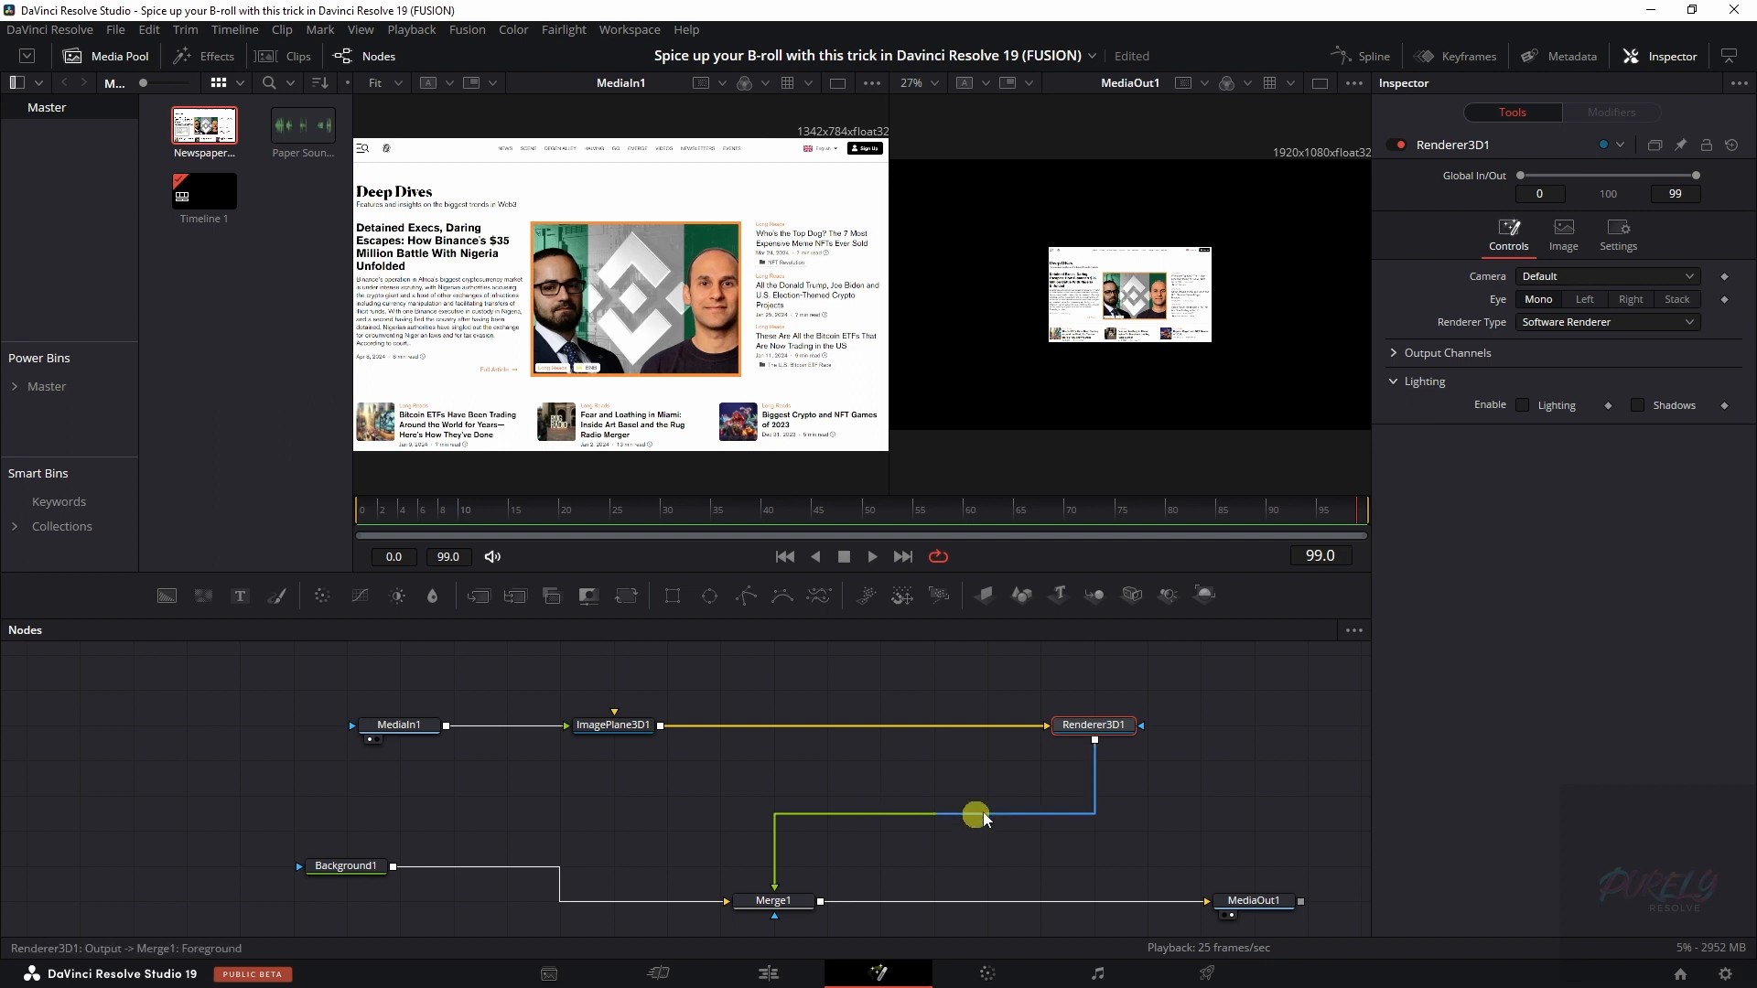
pyautogui.click(626, 728)
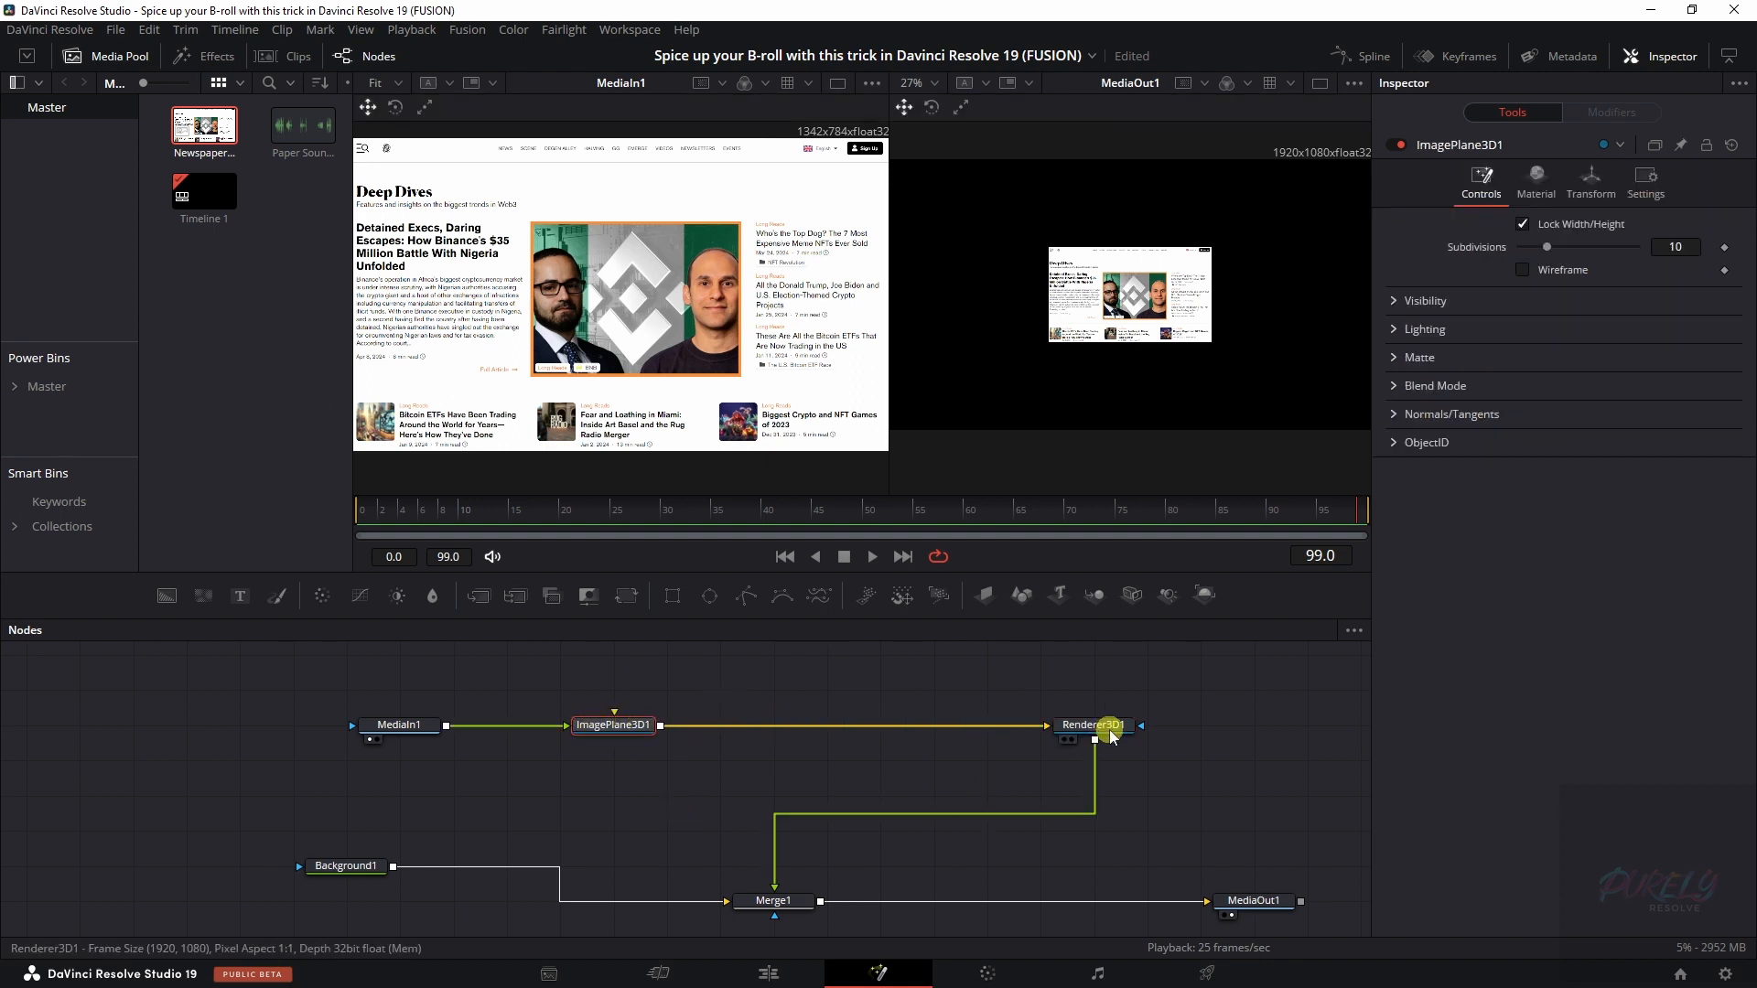
# - Add a Bender 3D node and insert it between ImagePlane3D1 and Renderer3D1
pyautogui.click(1243, 731)
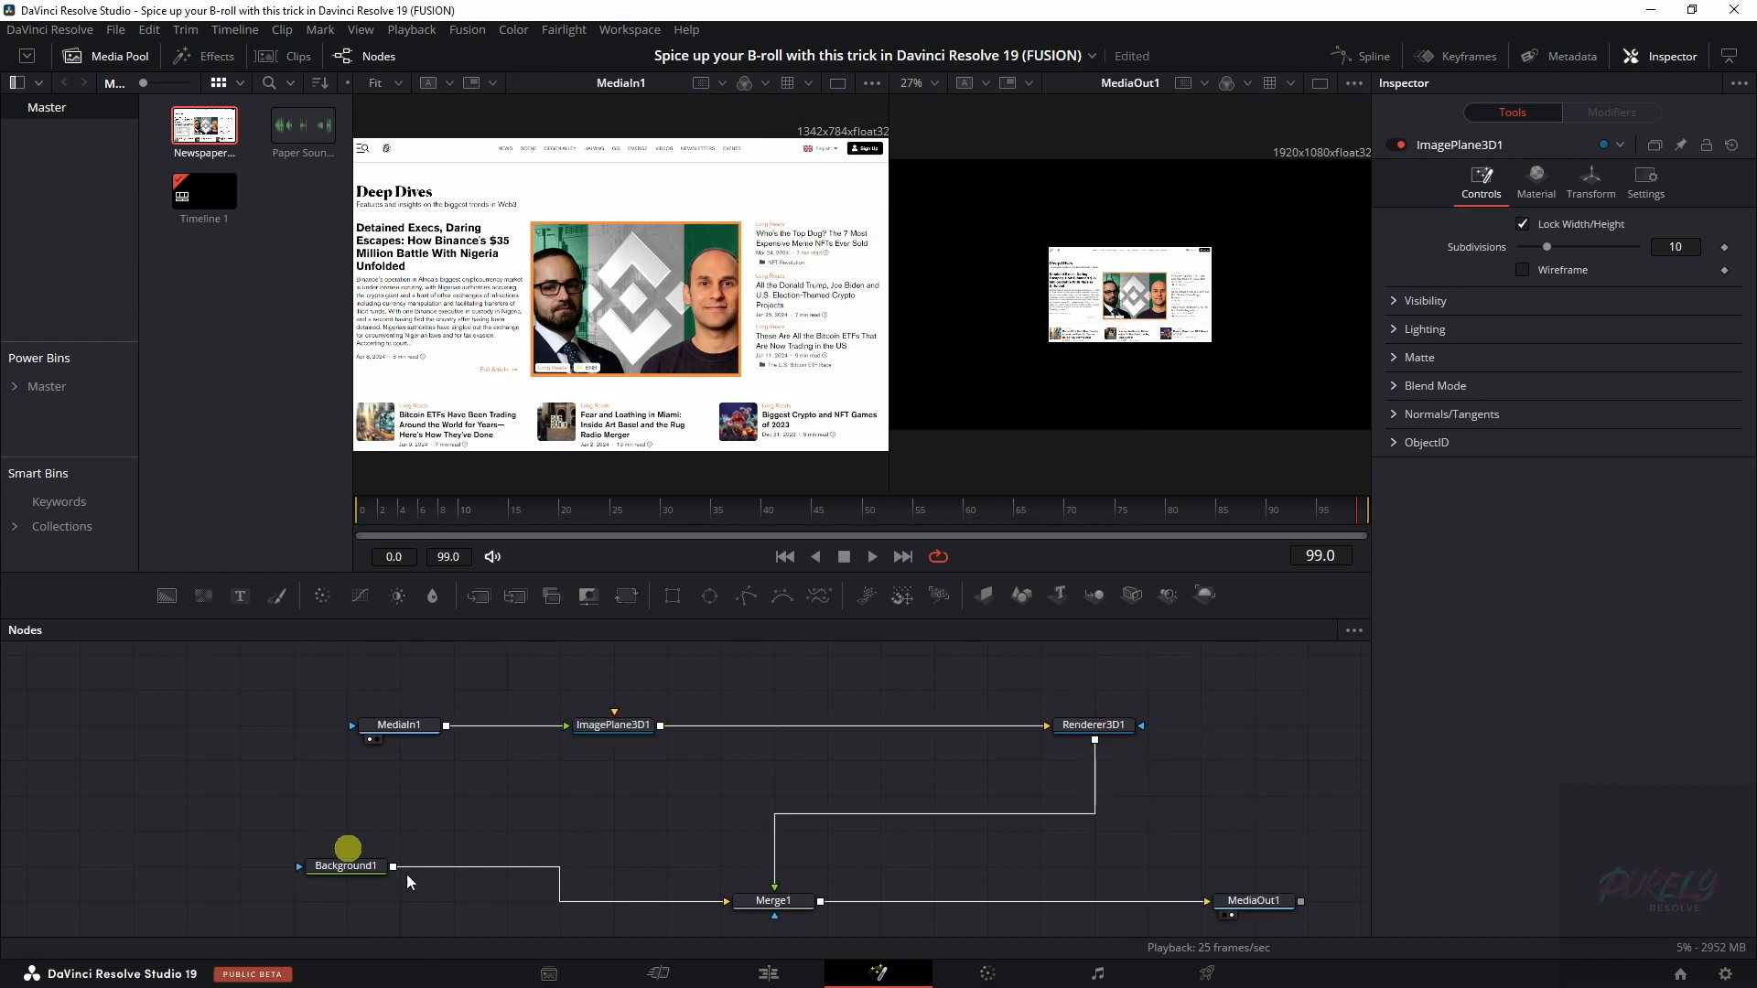
pyautogui.hotkey('shift', 'space')
pyautogui.write('rendere')
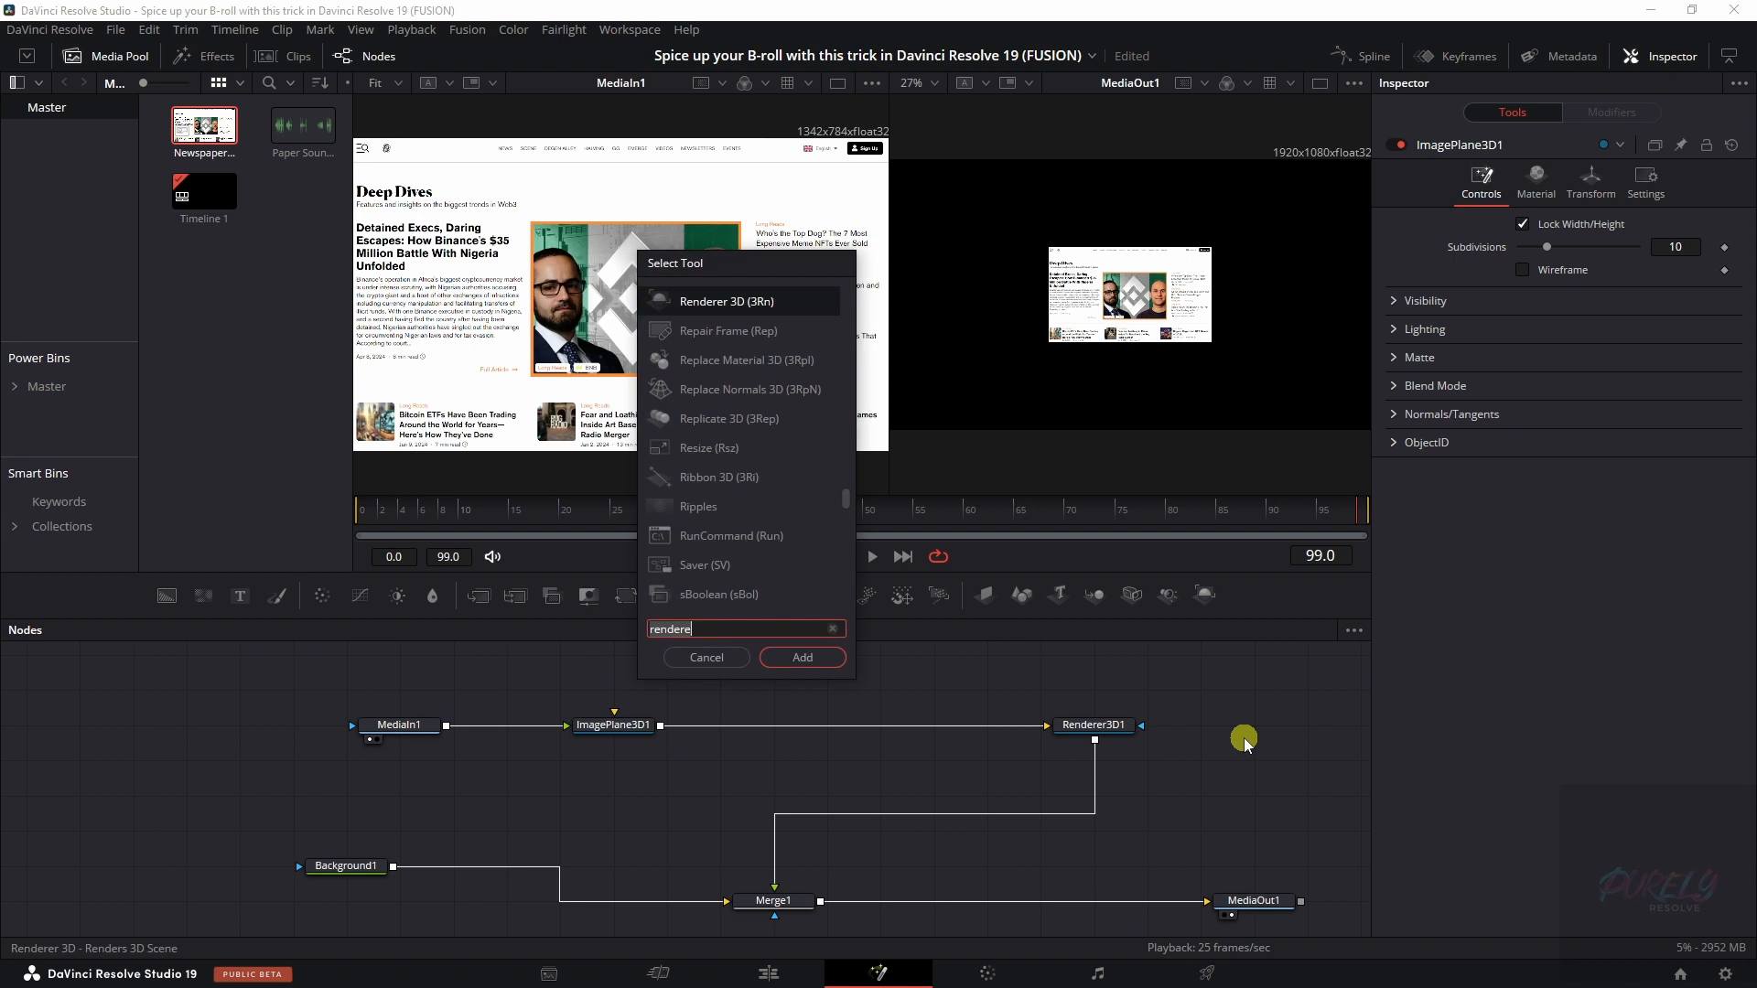
pyautogui.press('BackSpace')
pyautogui.press('BackSpace')
pyautogui.press('BackSpace')
pyautogui.press('BackSpace')
pyautogui.press('BackSpace')
pyautogui.press('BackSpace')
pyautogui.press('BackSpace')
pyautogui.write('bende')
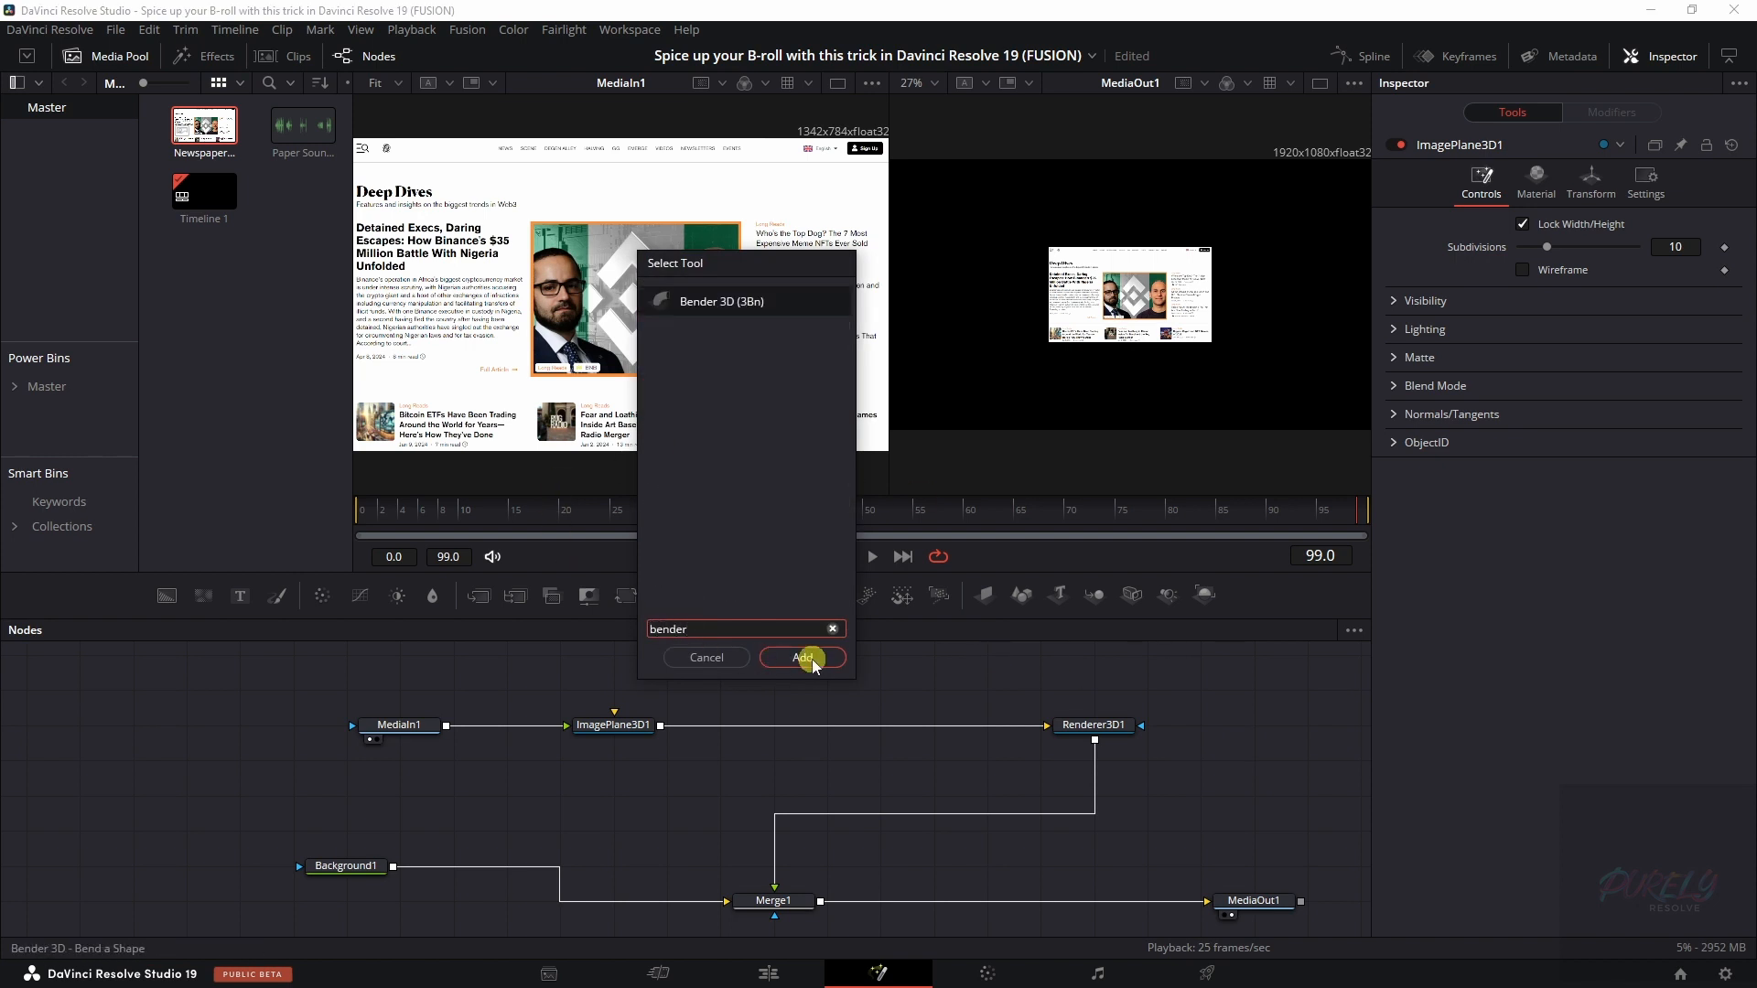
pyautogui.click(803, 658)
pyautogui.moveTo(1247, 719); pyautogui.dragTo(821, 734)
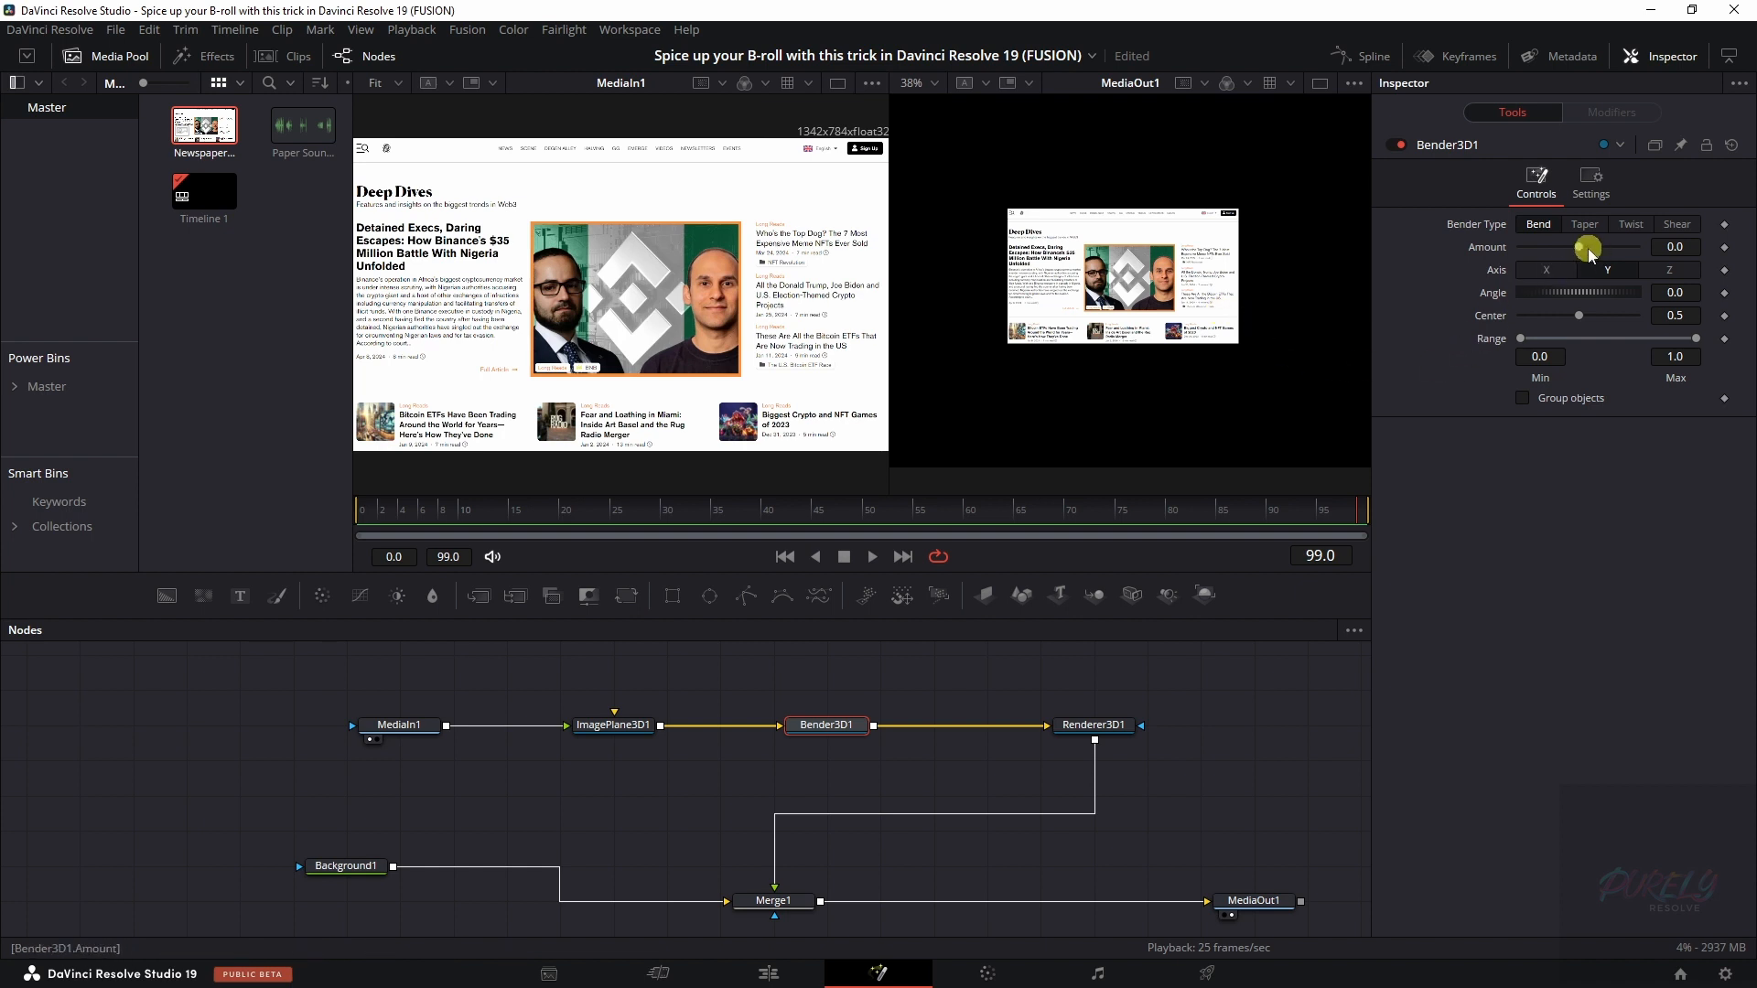
# - Set the Bender3D1 amount to 1.0, its center to 0.0 and the range minimum to 0.628
pyautogui.moveTo(1587, 254); pyautogui.dragTo(1661, 259)
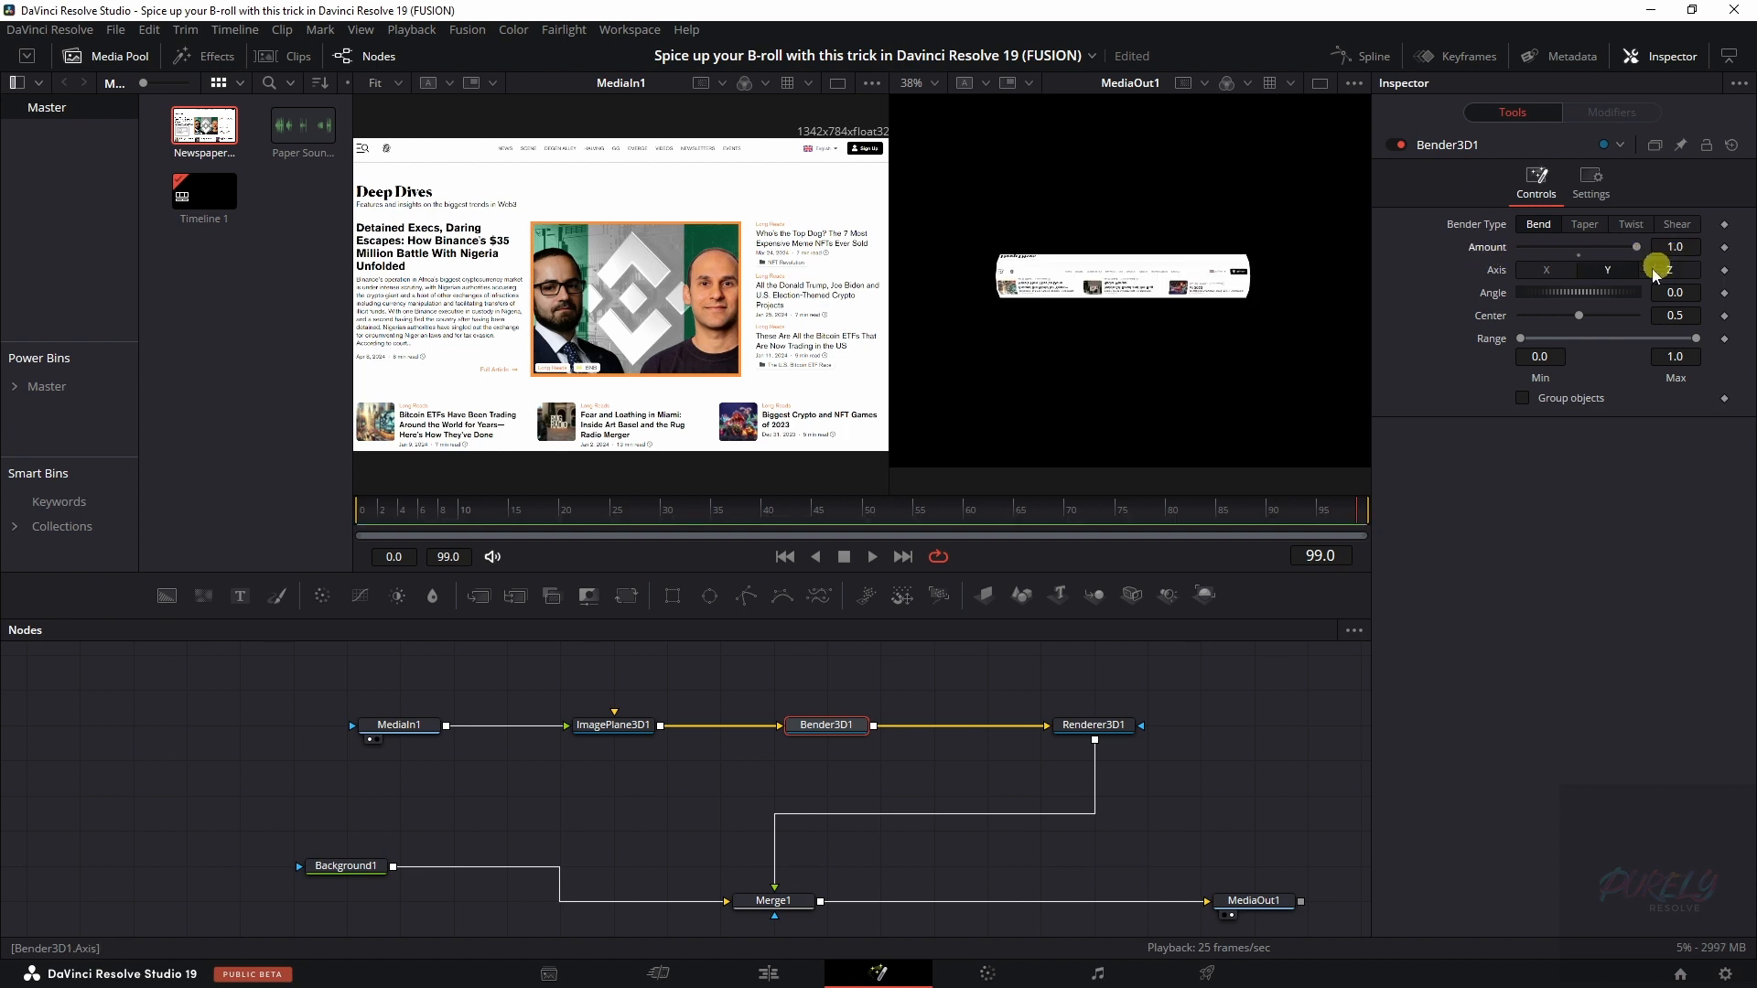
pyautogui.moveTo(1580, 316); pyautogui.dragTo(1506, 318)
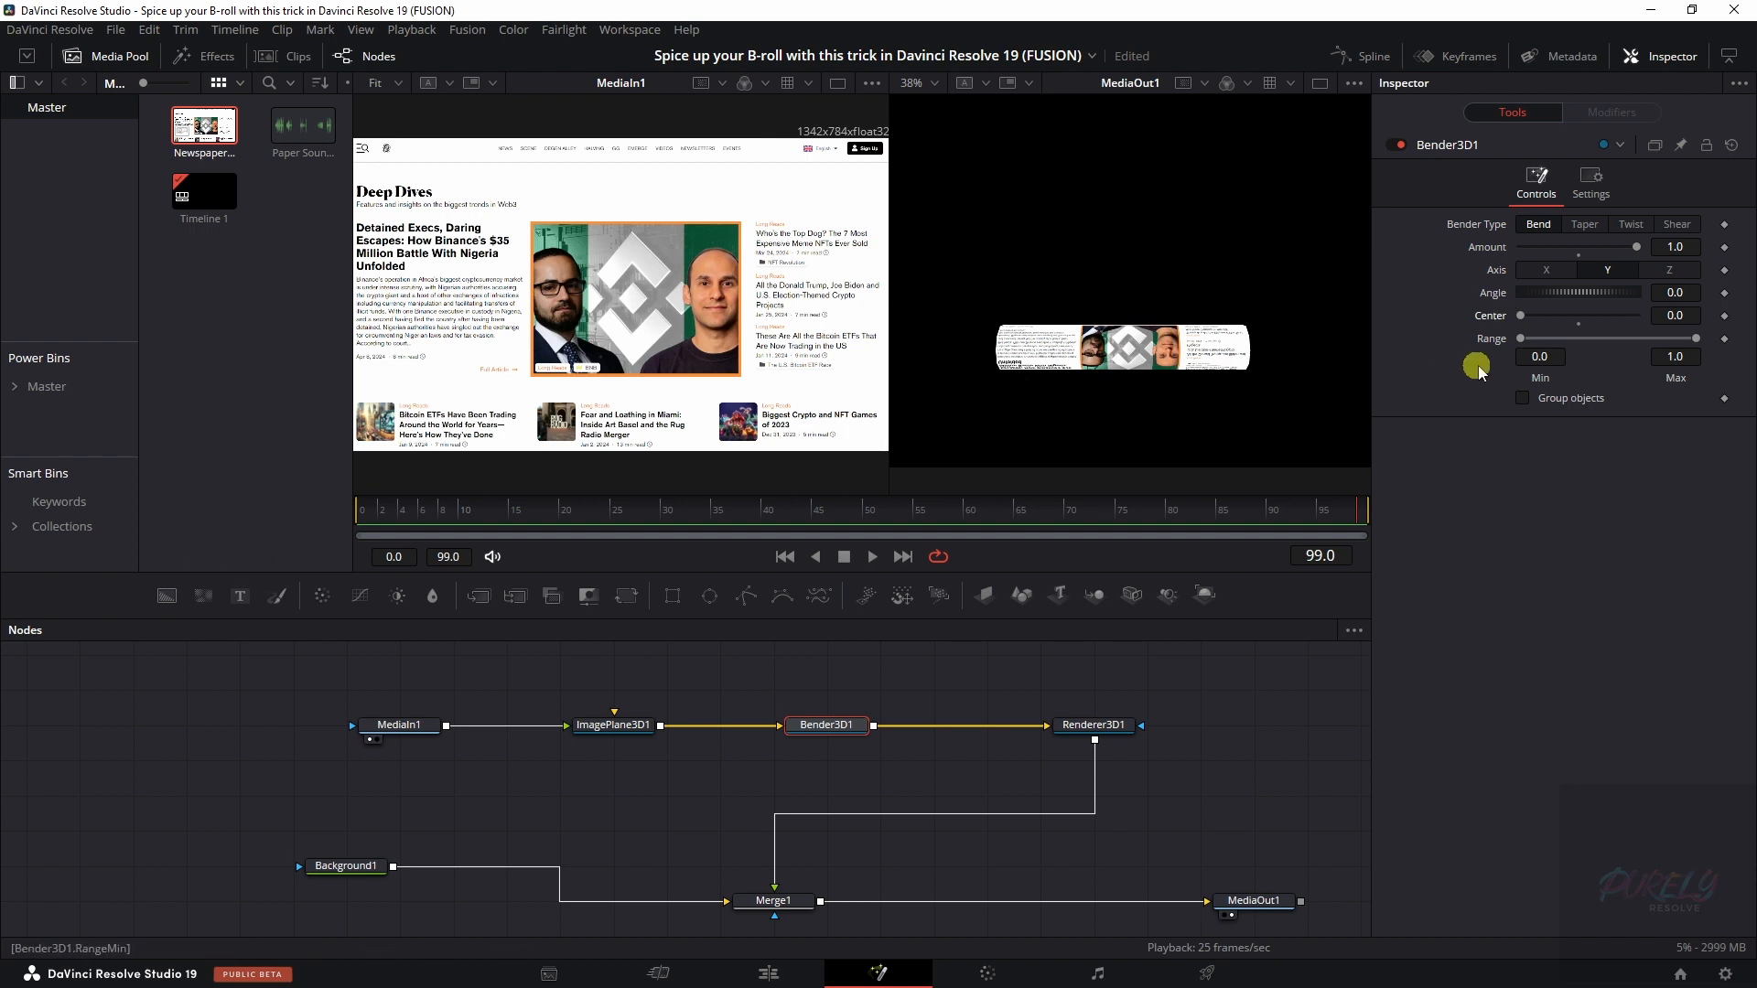
pyautogui.moveTo(1522, 341); pyautogui.dragTo(1626, 387)
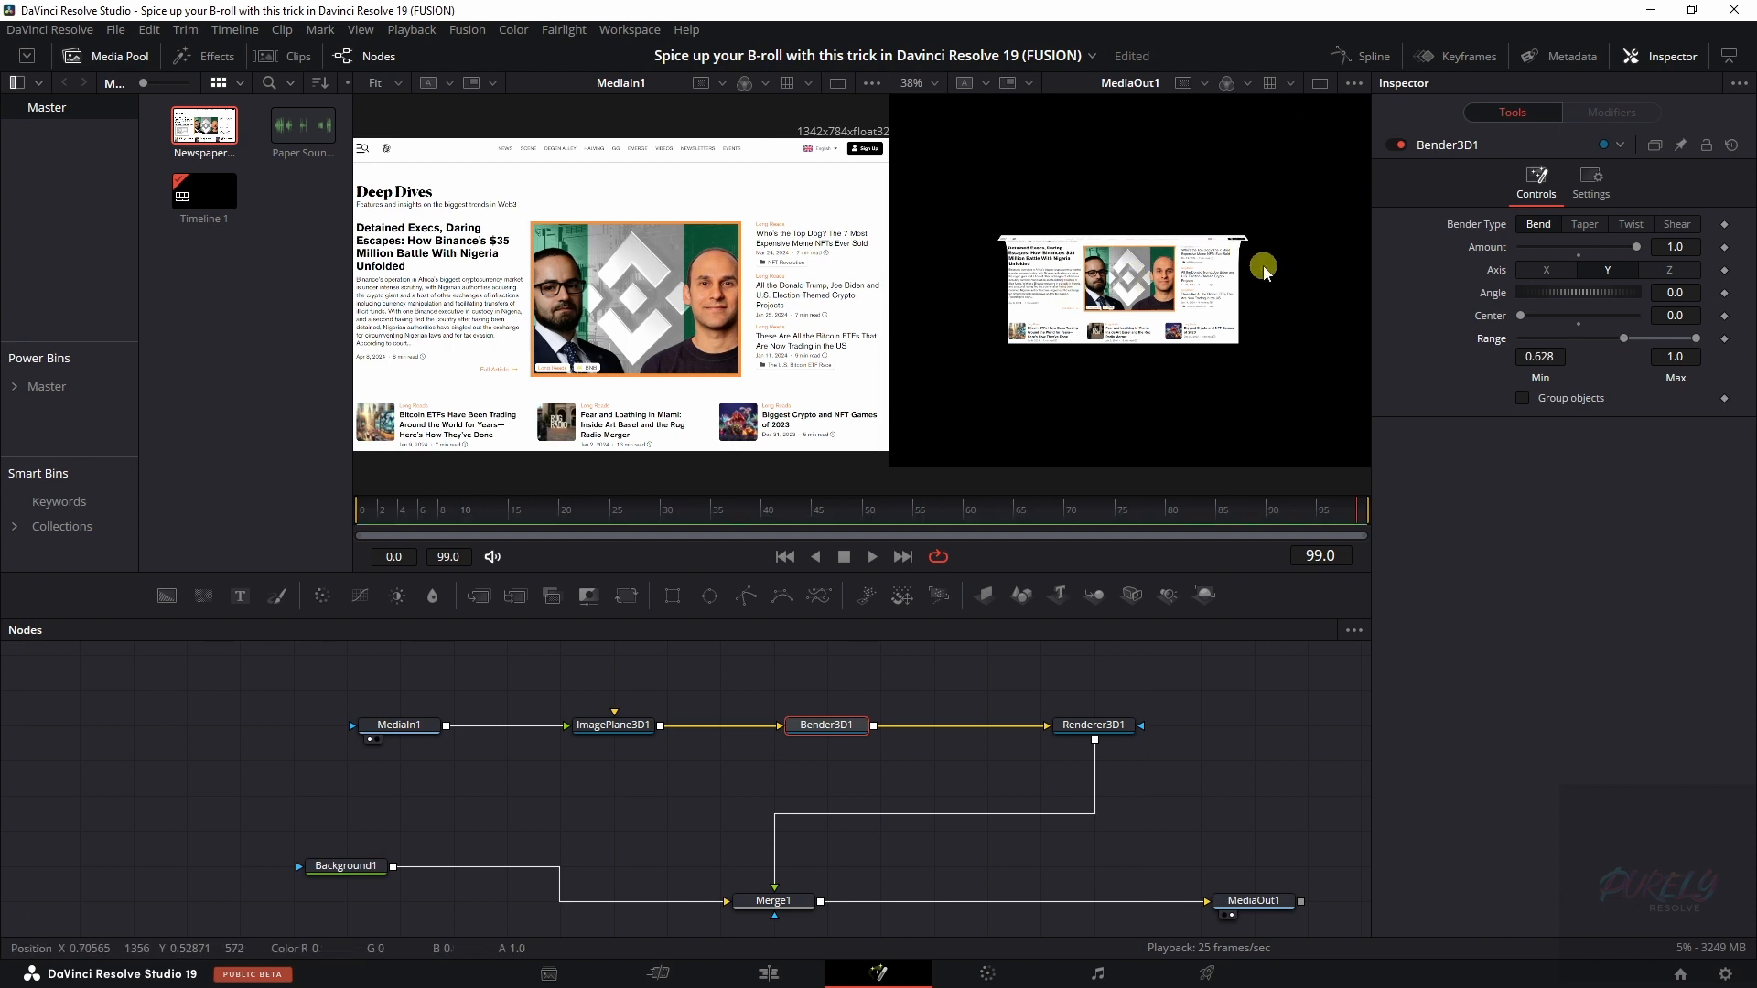
# - Insert a Transform 3D node between ImagePlane3D1 and Bender3D1
pyautogui.click(615, 728)
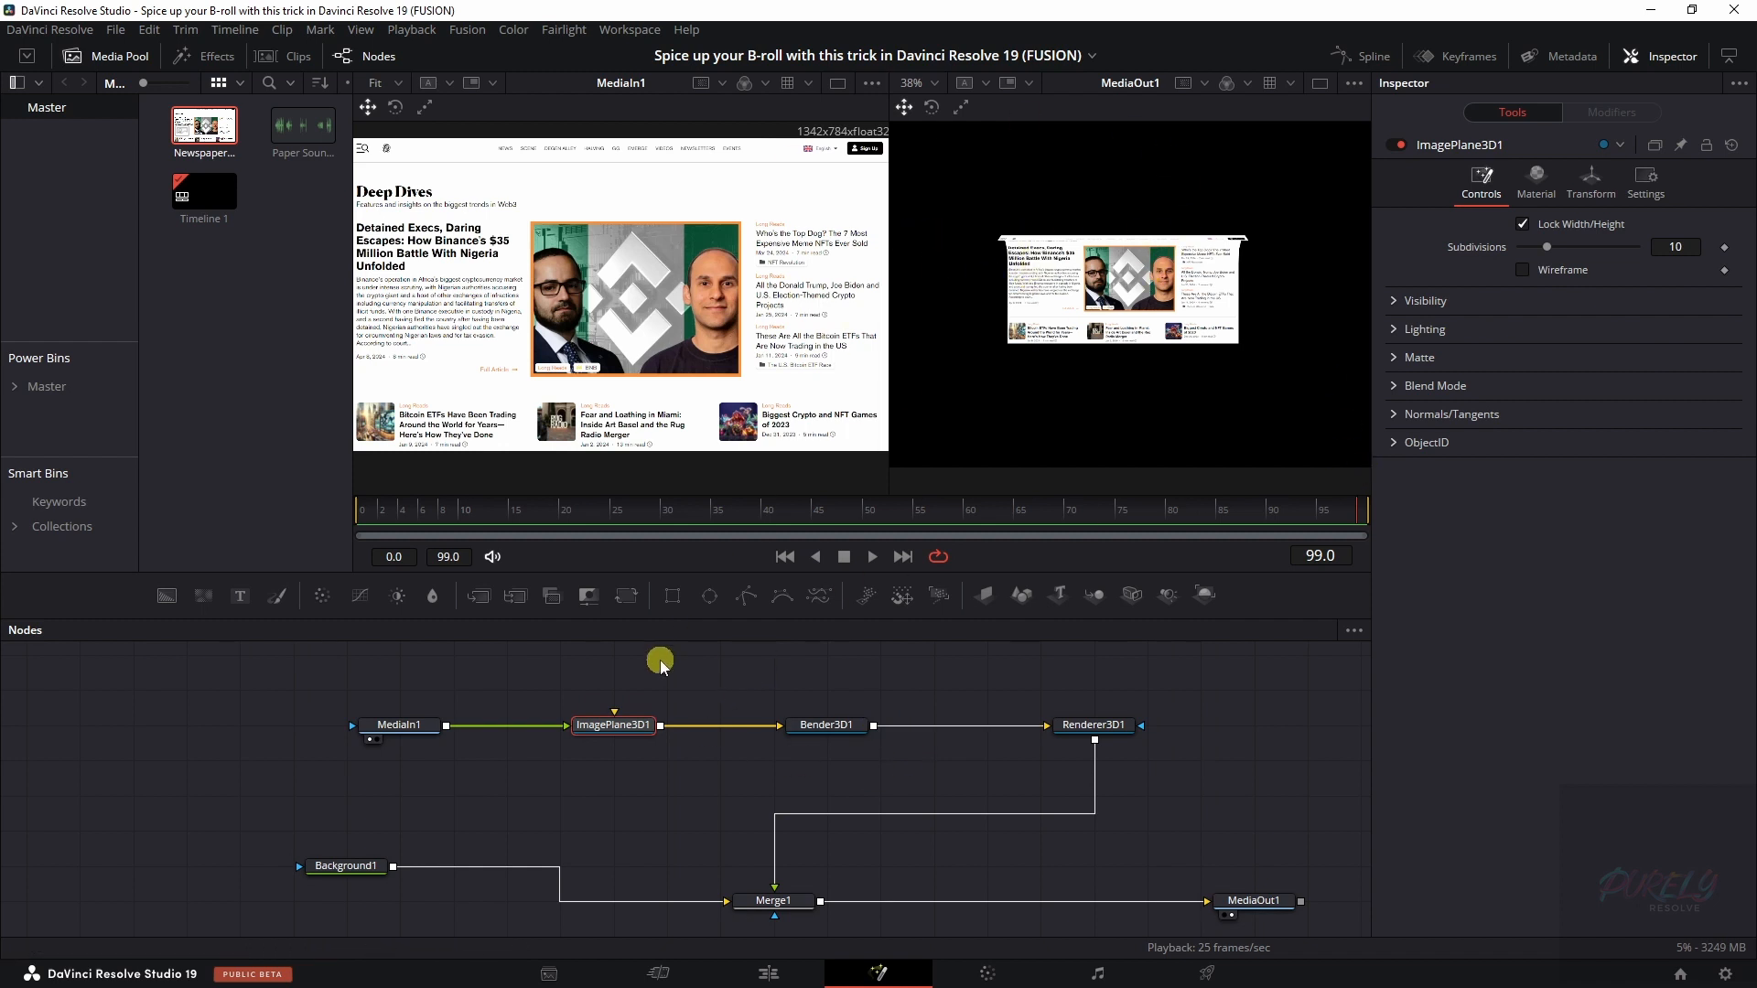
pyautogui.hotkey('shift', 'space')
pyautogui.write('trans')
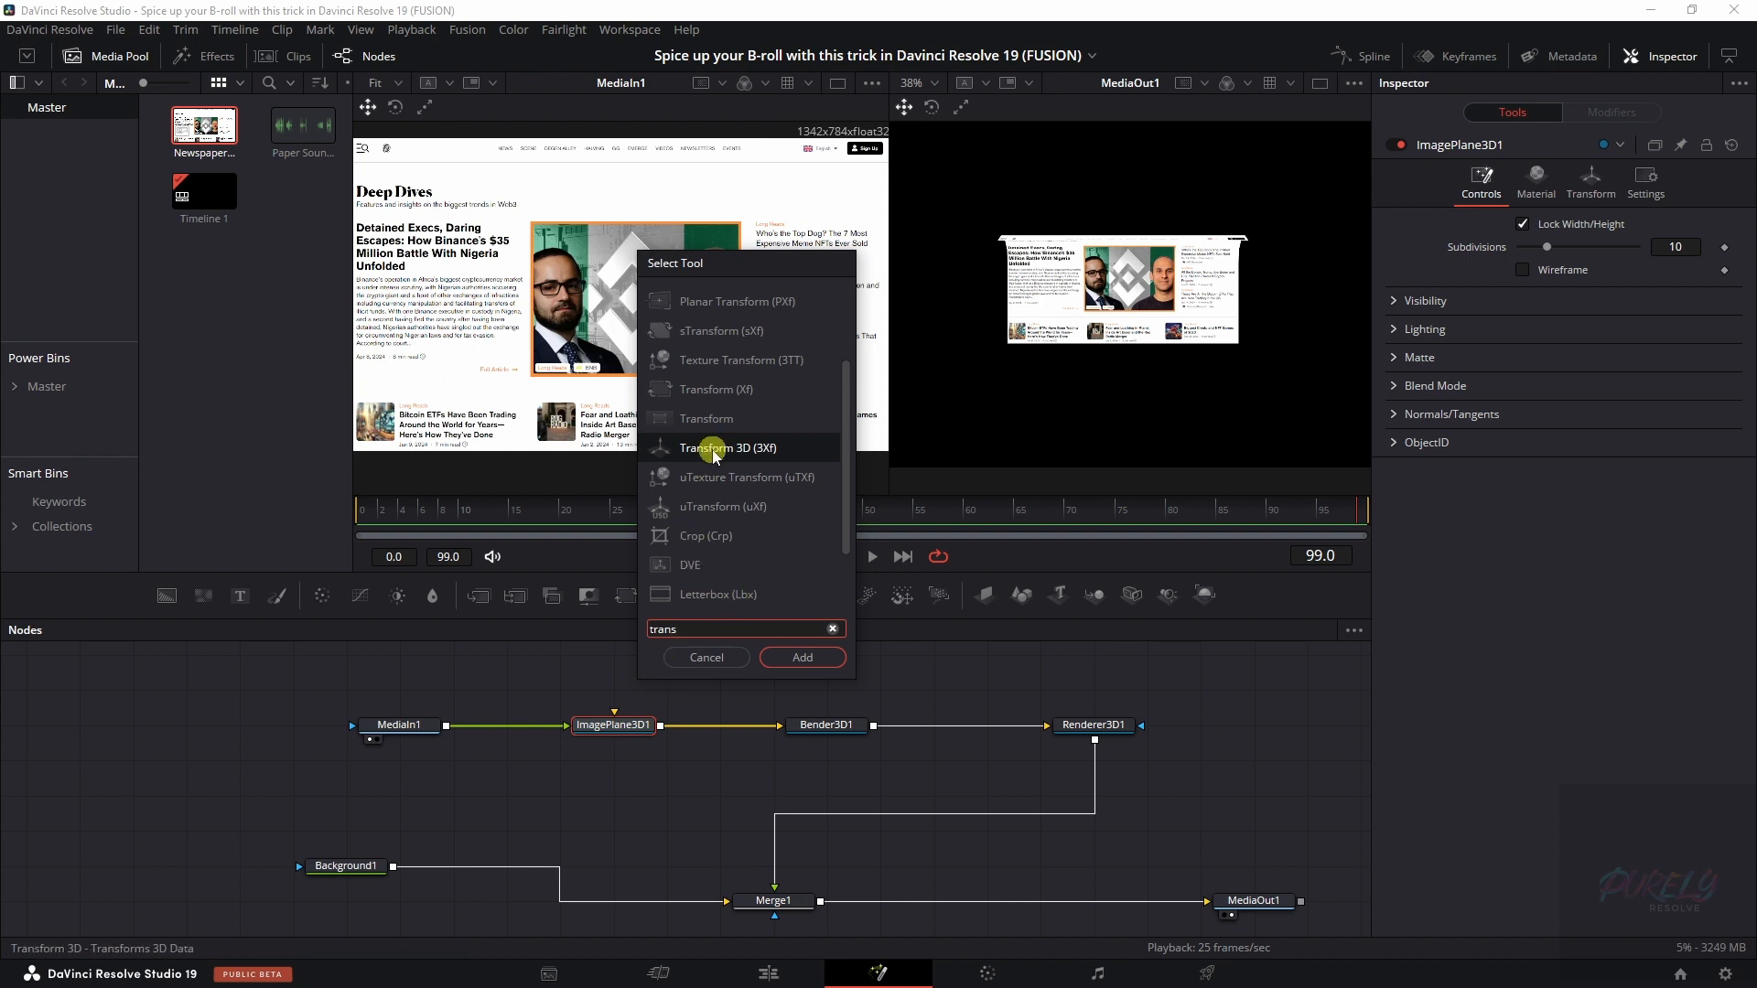
pyautogui.click(805, 657)
# - Space out the upper row of nodes so Transform3D1 has clear room between ImagePlane3D1 and Bender3D1
pyautogui.moveTo(1089, 725); pyautogui.dragTo(1247, 725)
pyautogui.moveTo(867, 725); pyautogui.dragTo(1028, 726)
pyautogui.moveTo(362, 726); pyautogui.dragTo(152, 726)
pyautogui.moveTo(580, 728); pyautogui.dragTo(366, 732)
pyautogui.moveTo(737, 726); pyautogui.dragTo(632, 726)
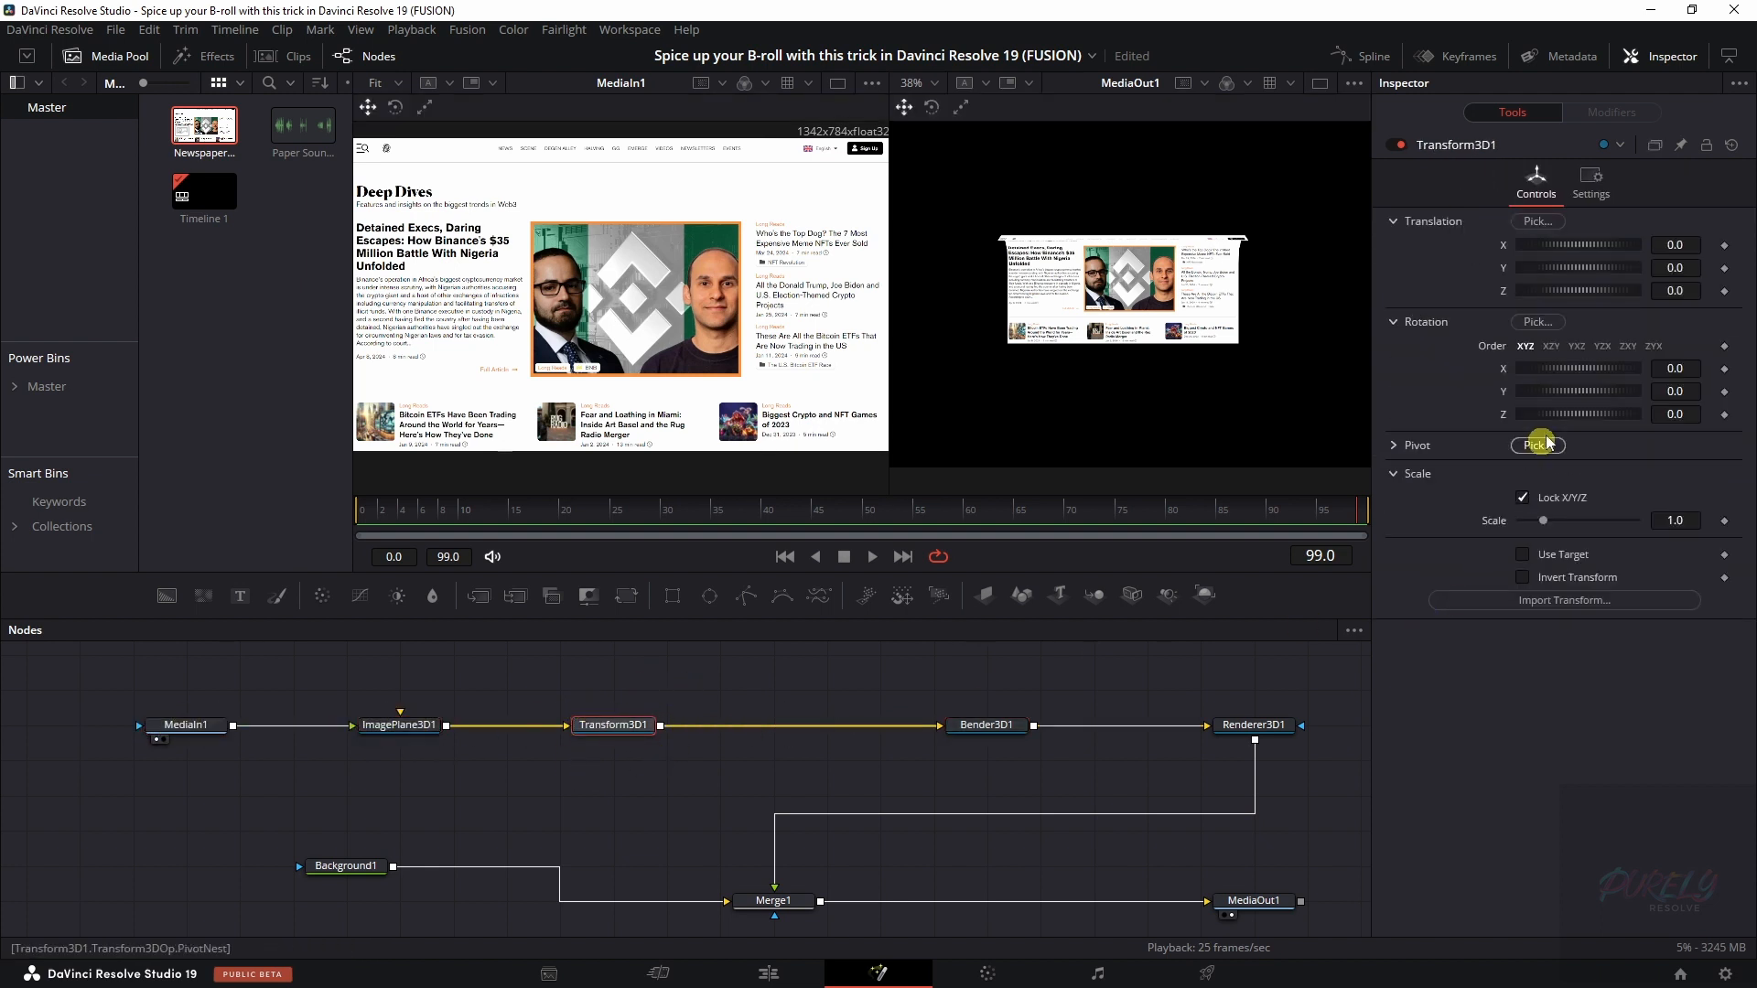
# - Set Transform3D1's Z rotation to 31.3 and move Bender3D1 closer to it, leaving room before Renderer3D1
pyautogui.moveTo(1560, 416); pyautogui.dragTo(1572, 456)
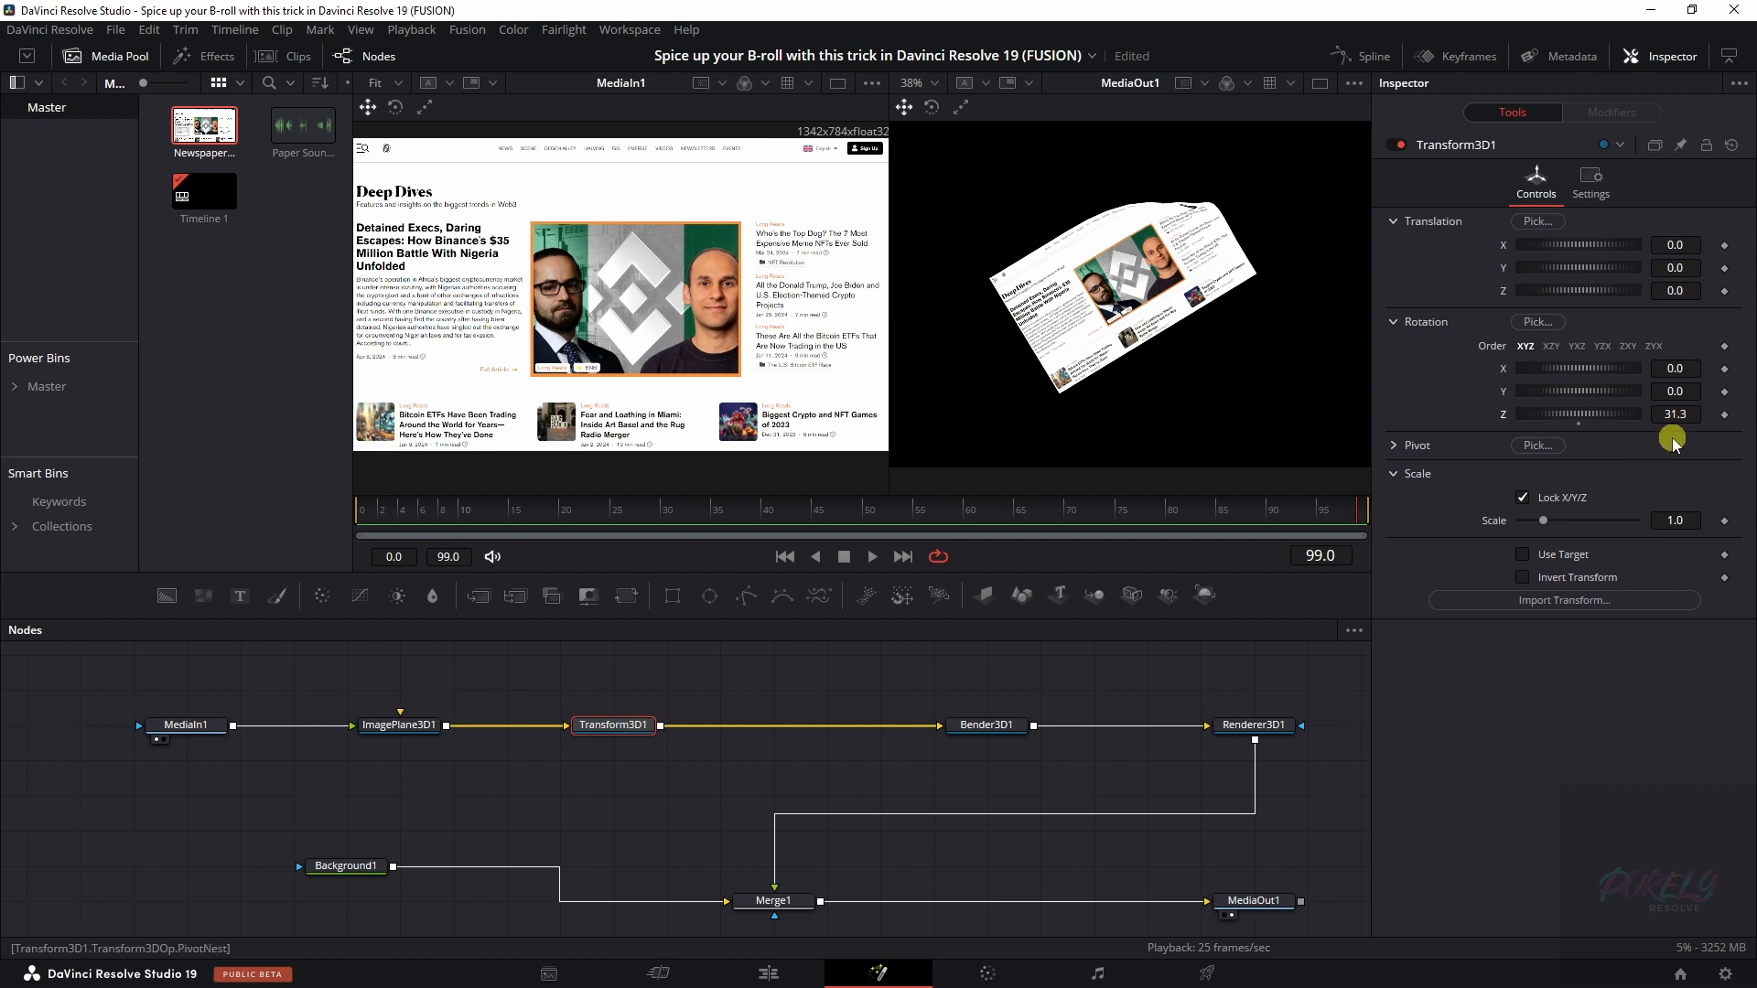
pyautogui.moveTo(1014, 728); pyautogui.dragTo(906, 730)
# - Insert a second Transform 3D node after Bender3D1 and place it in the gap before Renderer3D1
pyautogui.click(897, 731)
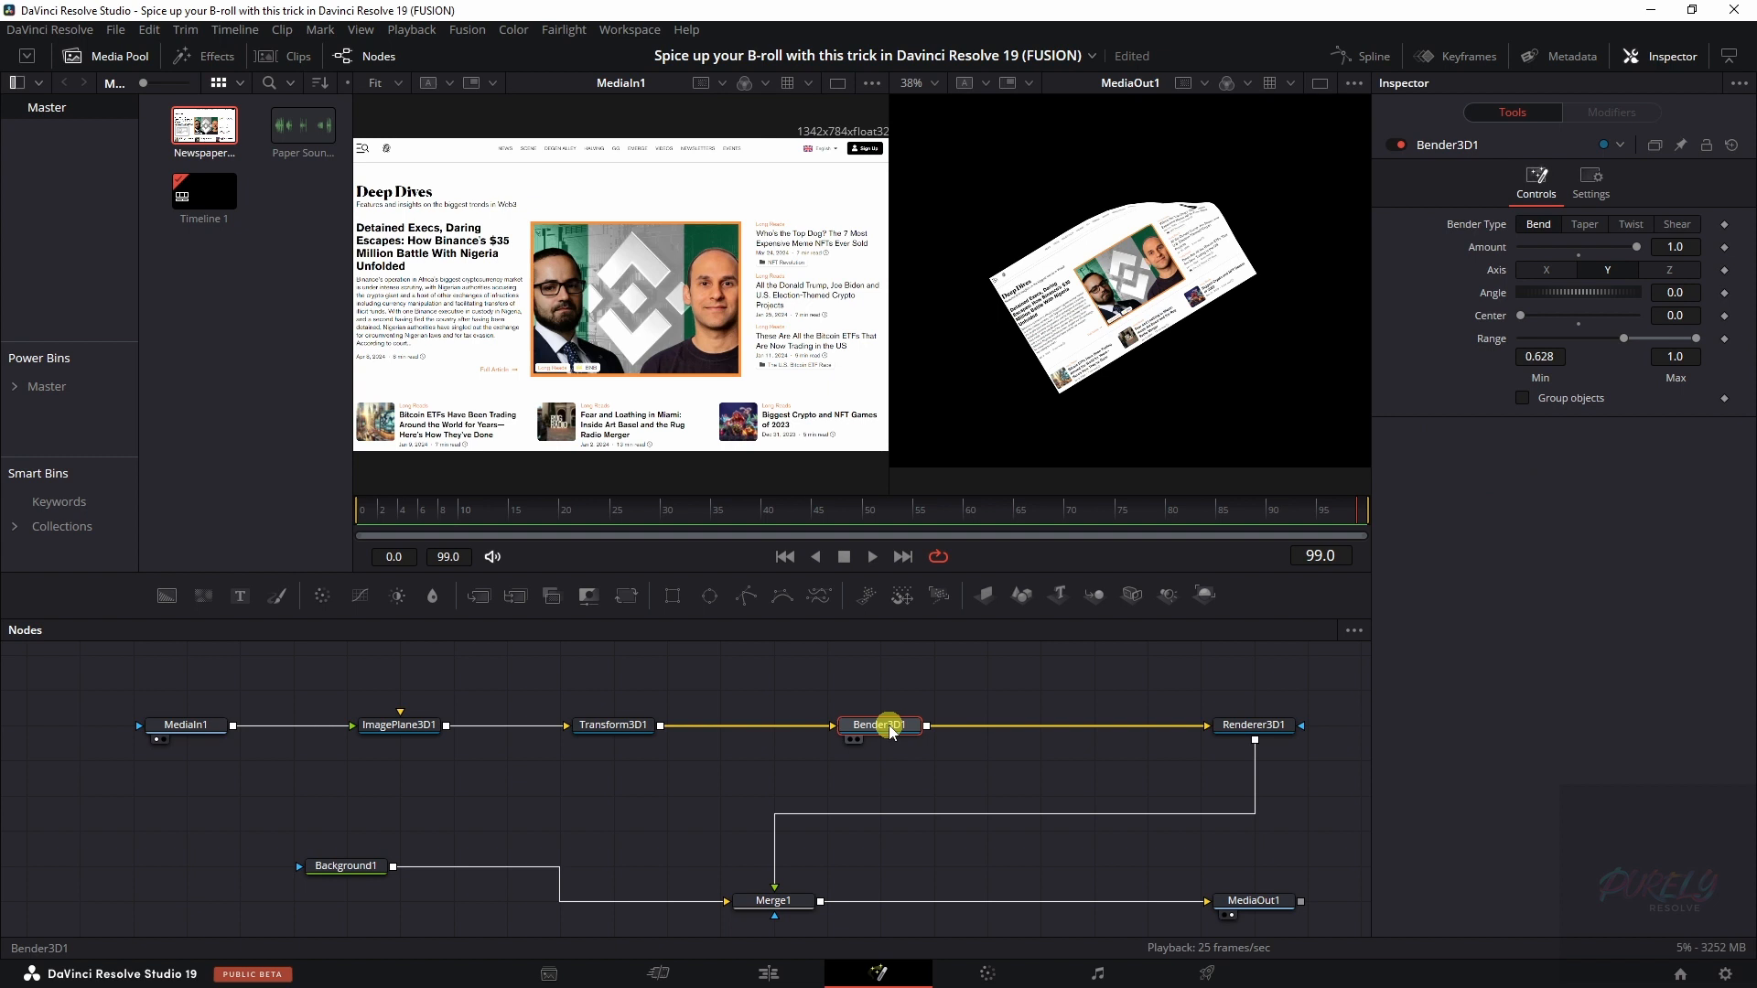
pyautogui.hotkey('shift', 'space')
pyautogui.write('trans')
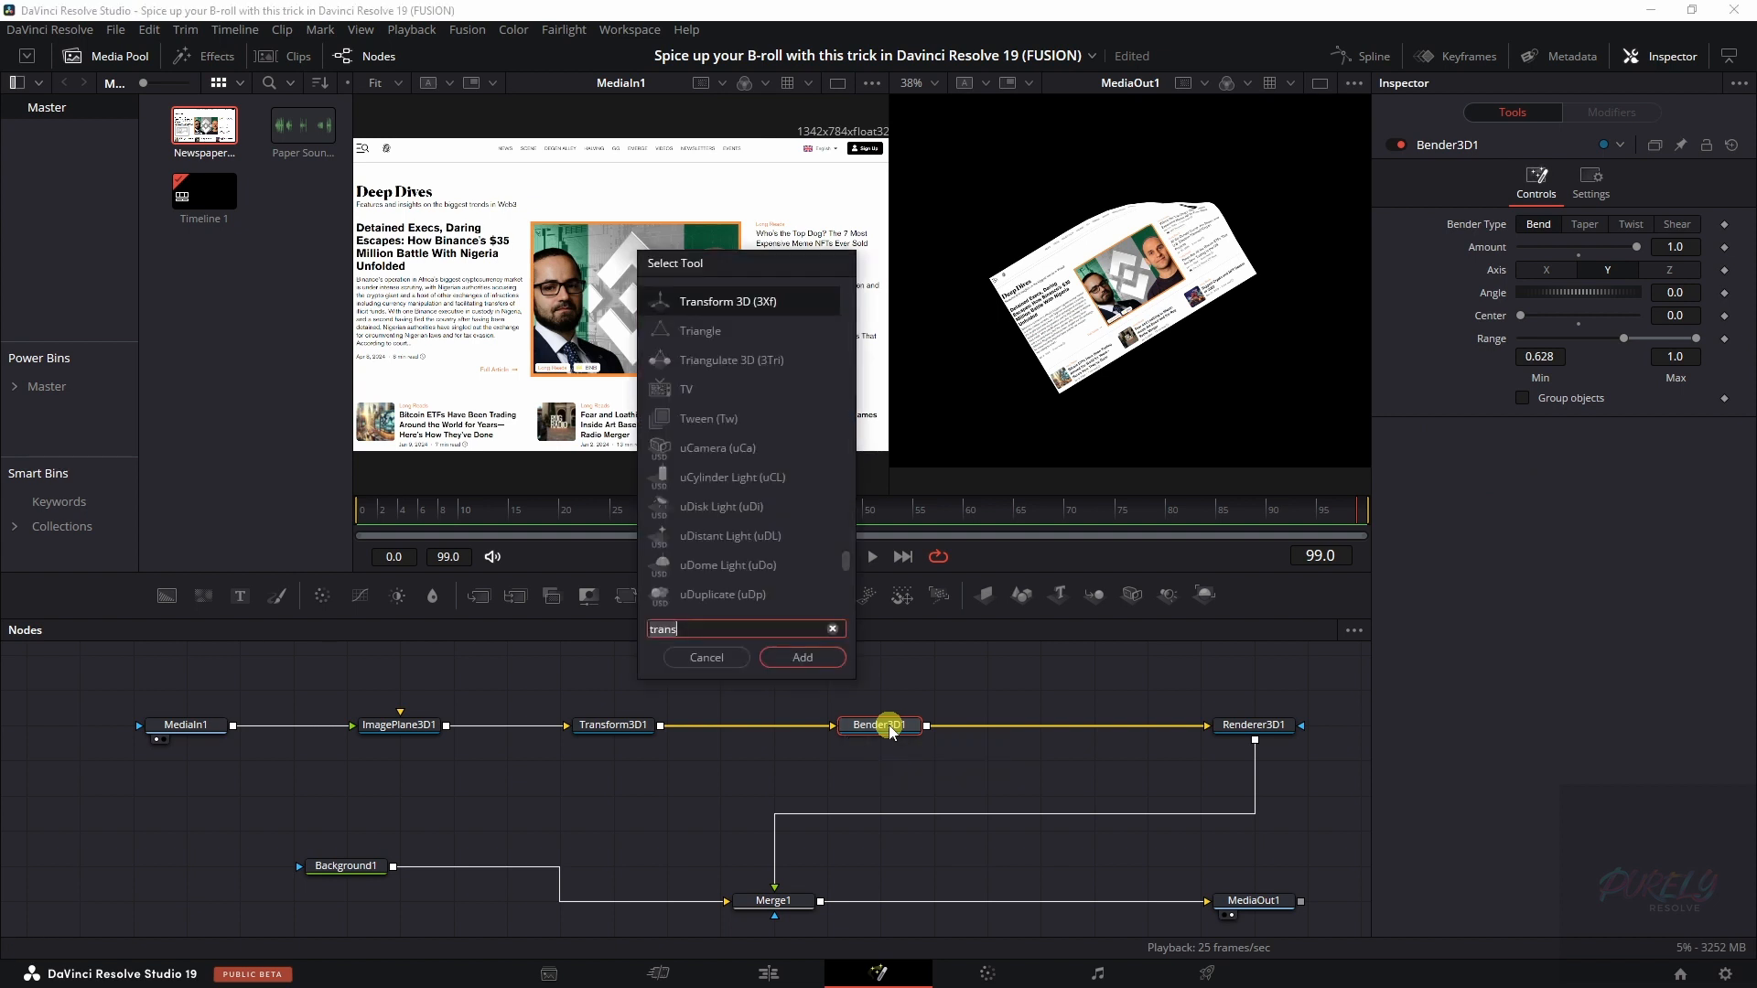
pyautogui.write('form')
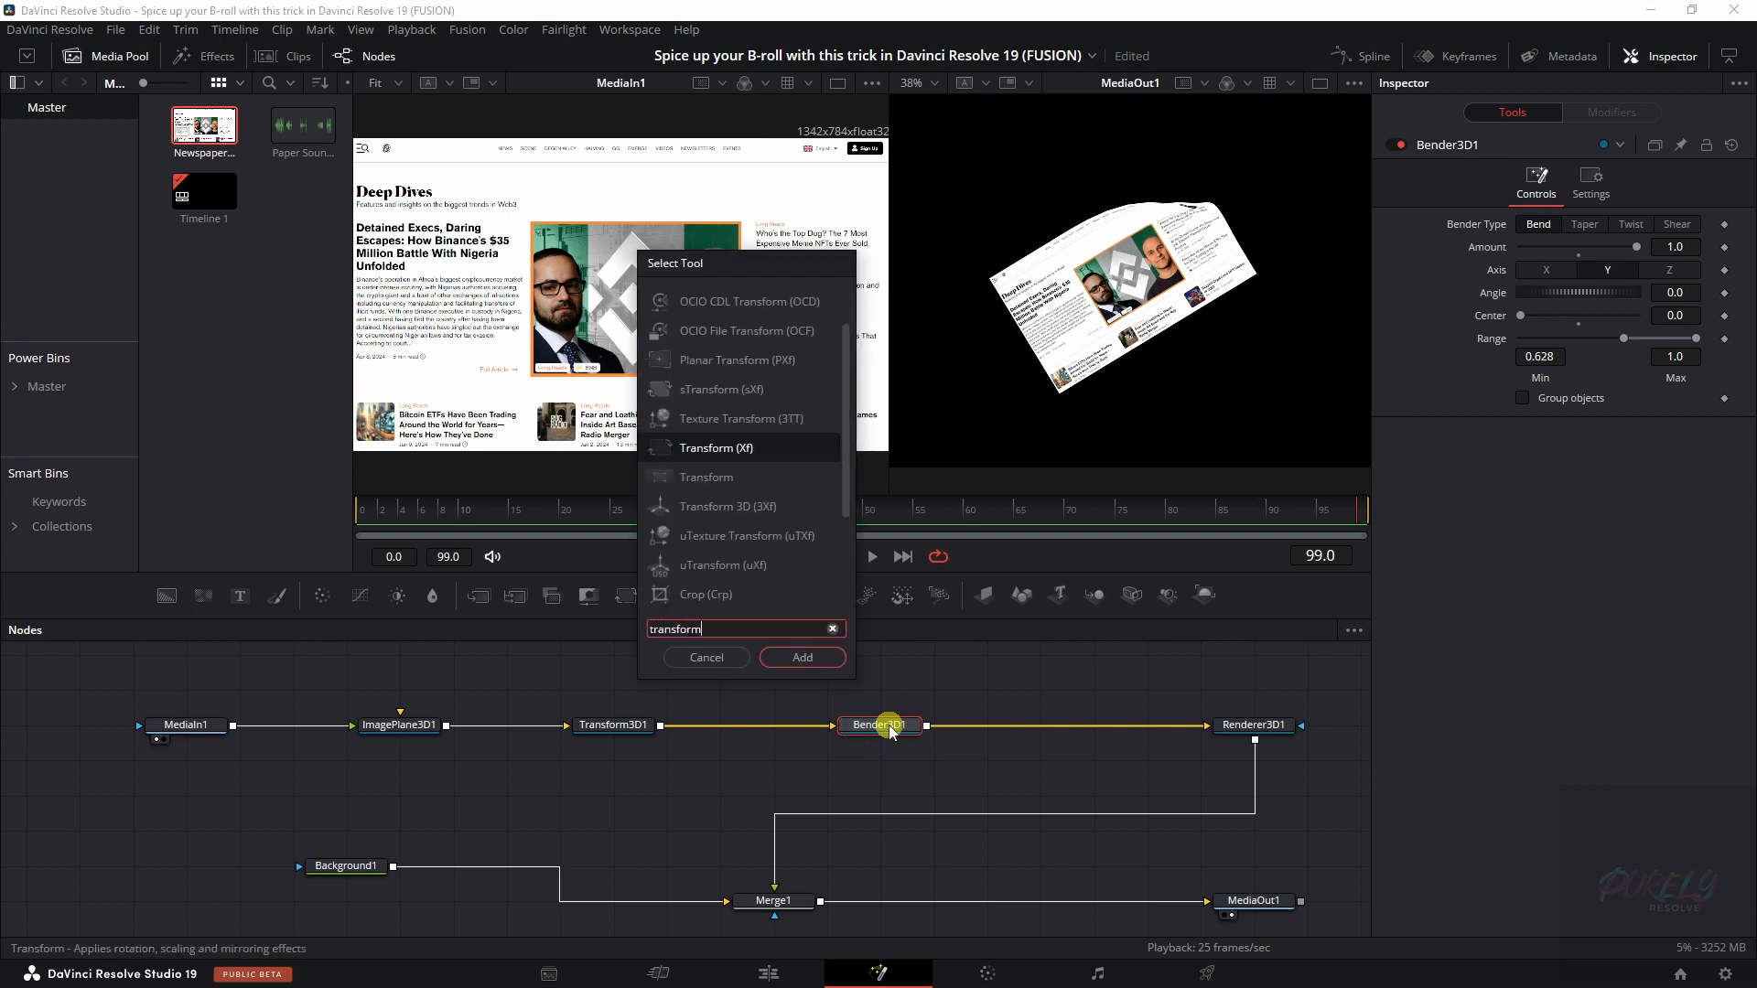
pyautogui.write('3d')
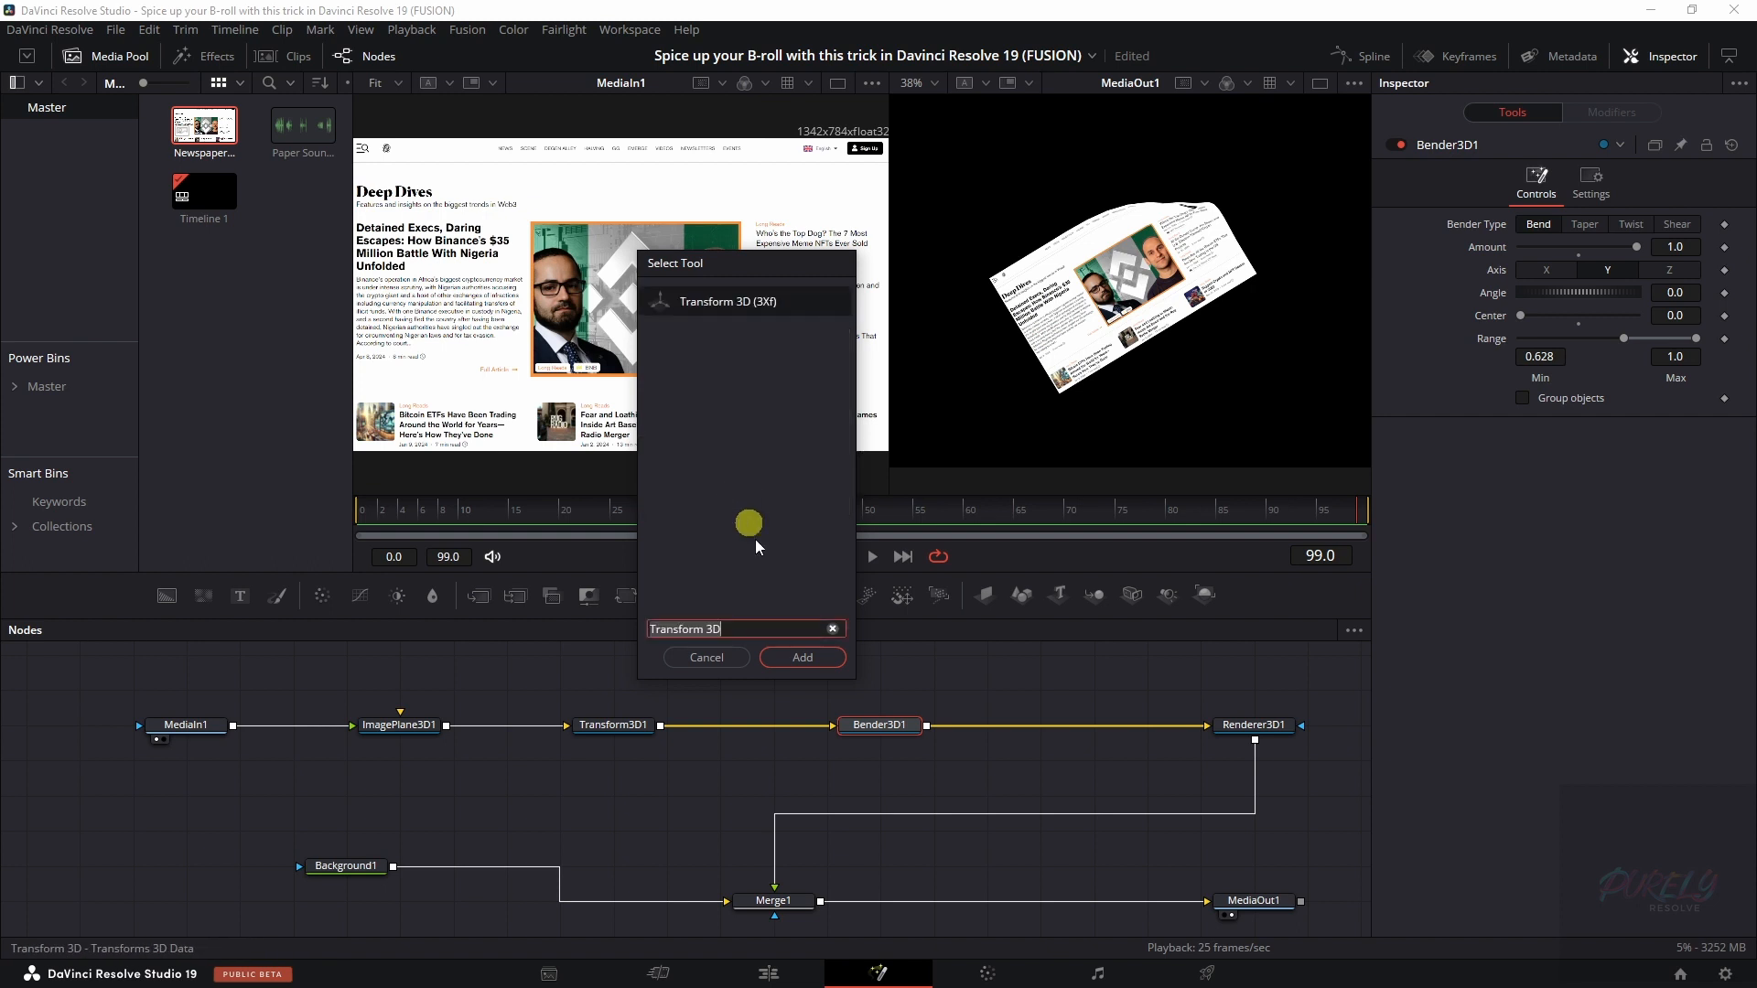
pyautogui.click(803, 657)
pyautogui.moveTo(1004, 735); pyautogui.dragTo(1057, 733)
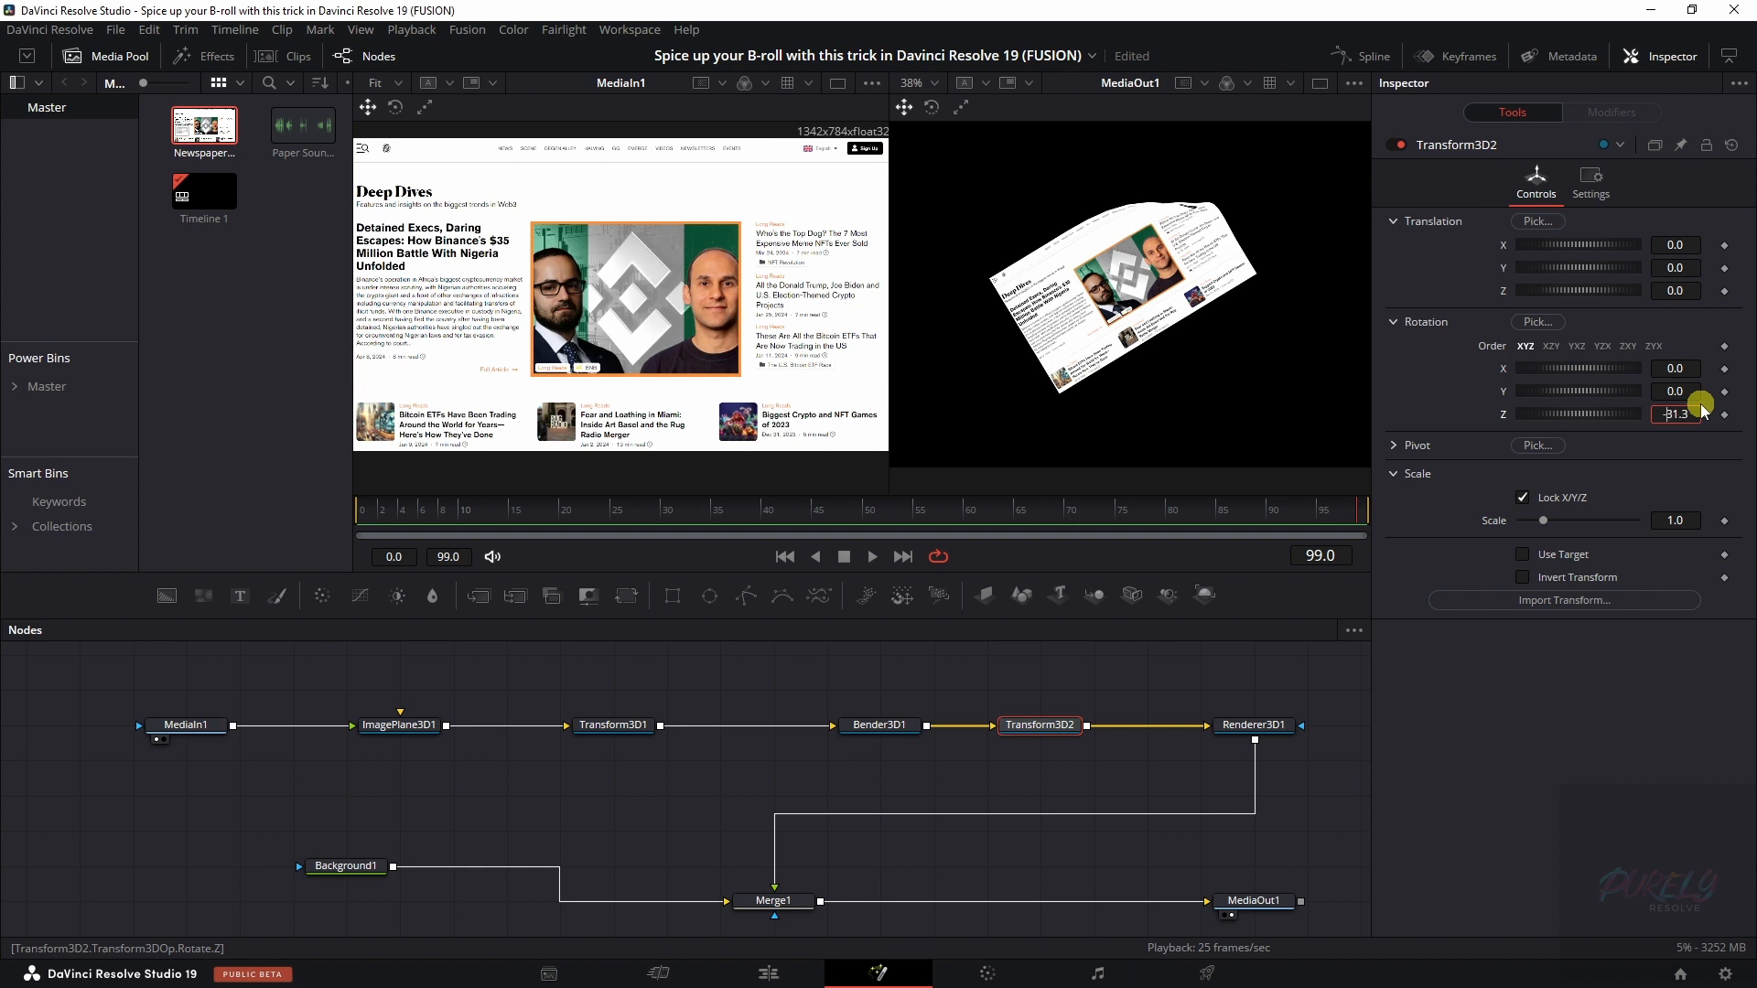
# - Set Transform3D2's Z rotation to -31.3 and compare it with the rotation in Transform3D1
pyautogui.press('Return')
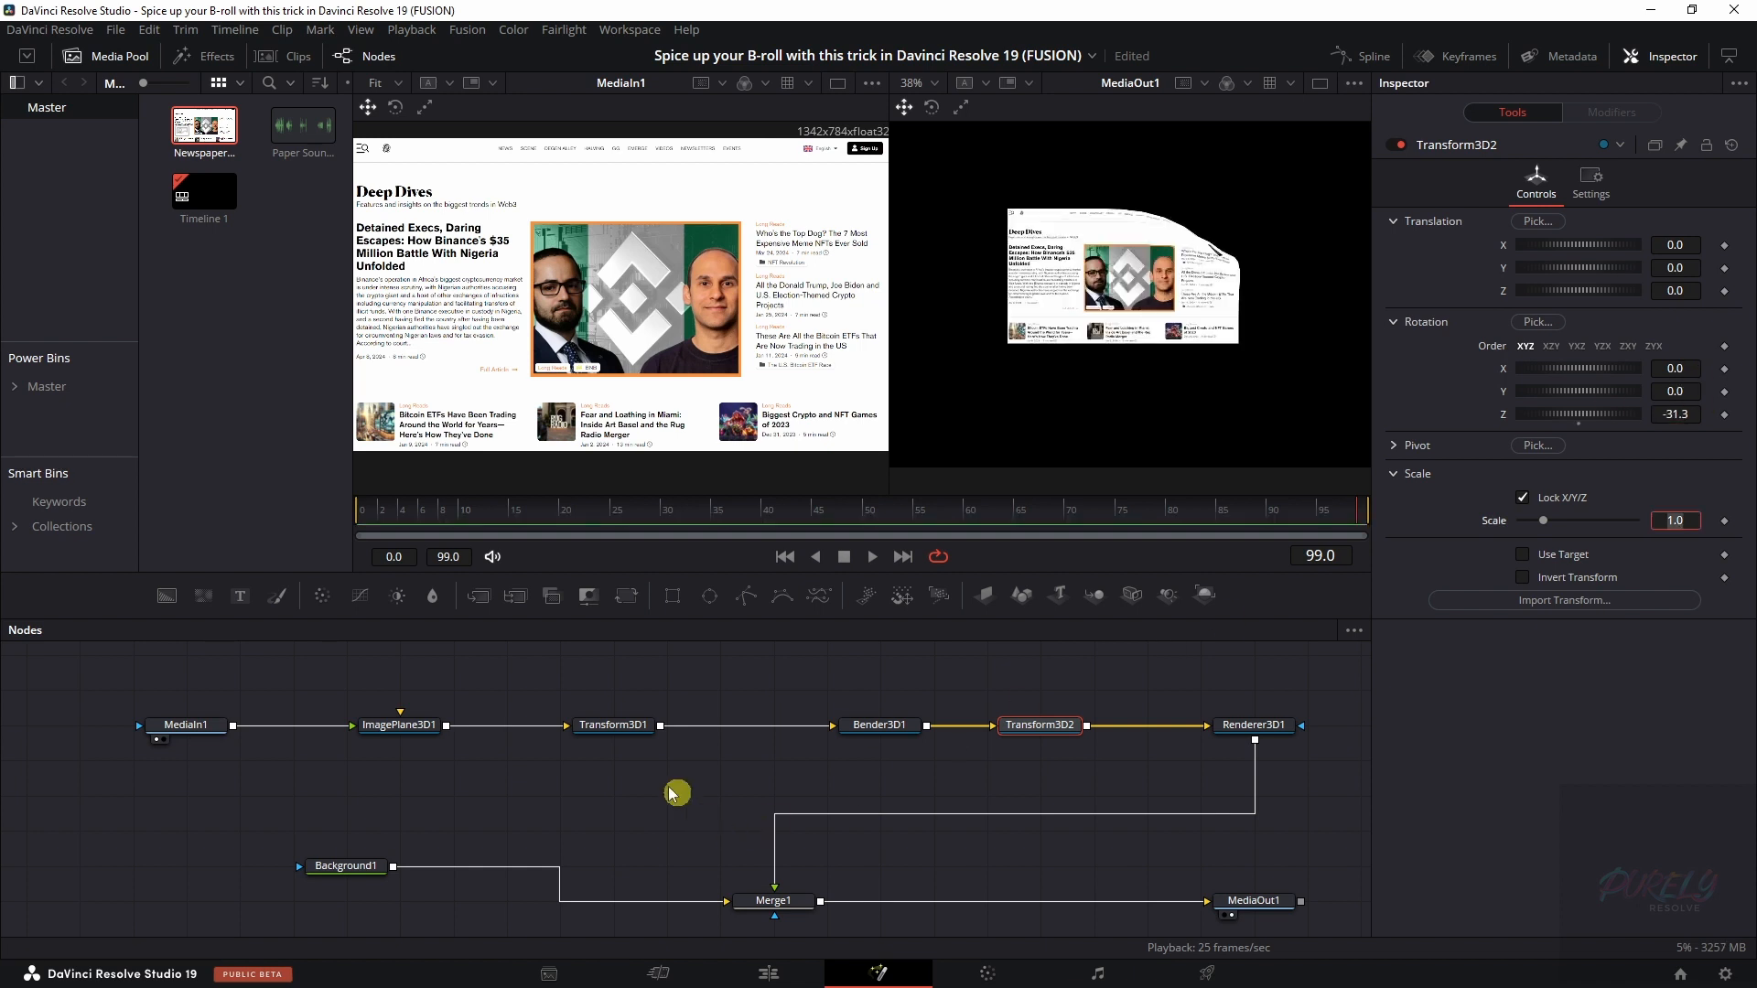
pyautogui.click(607, 727)
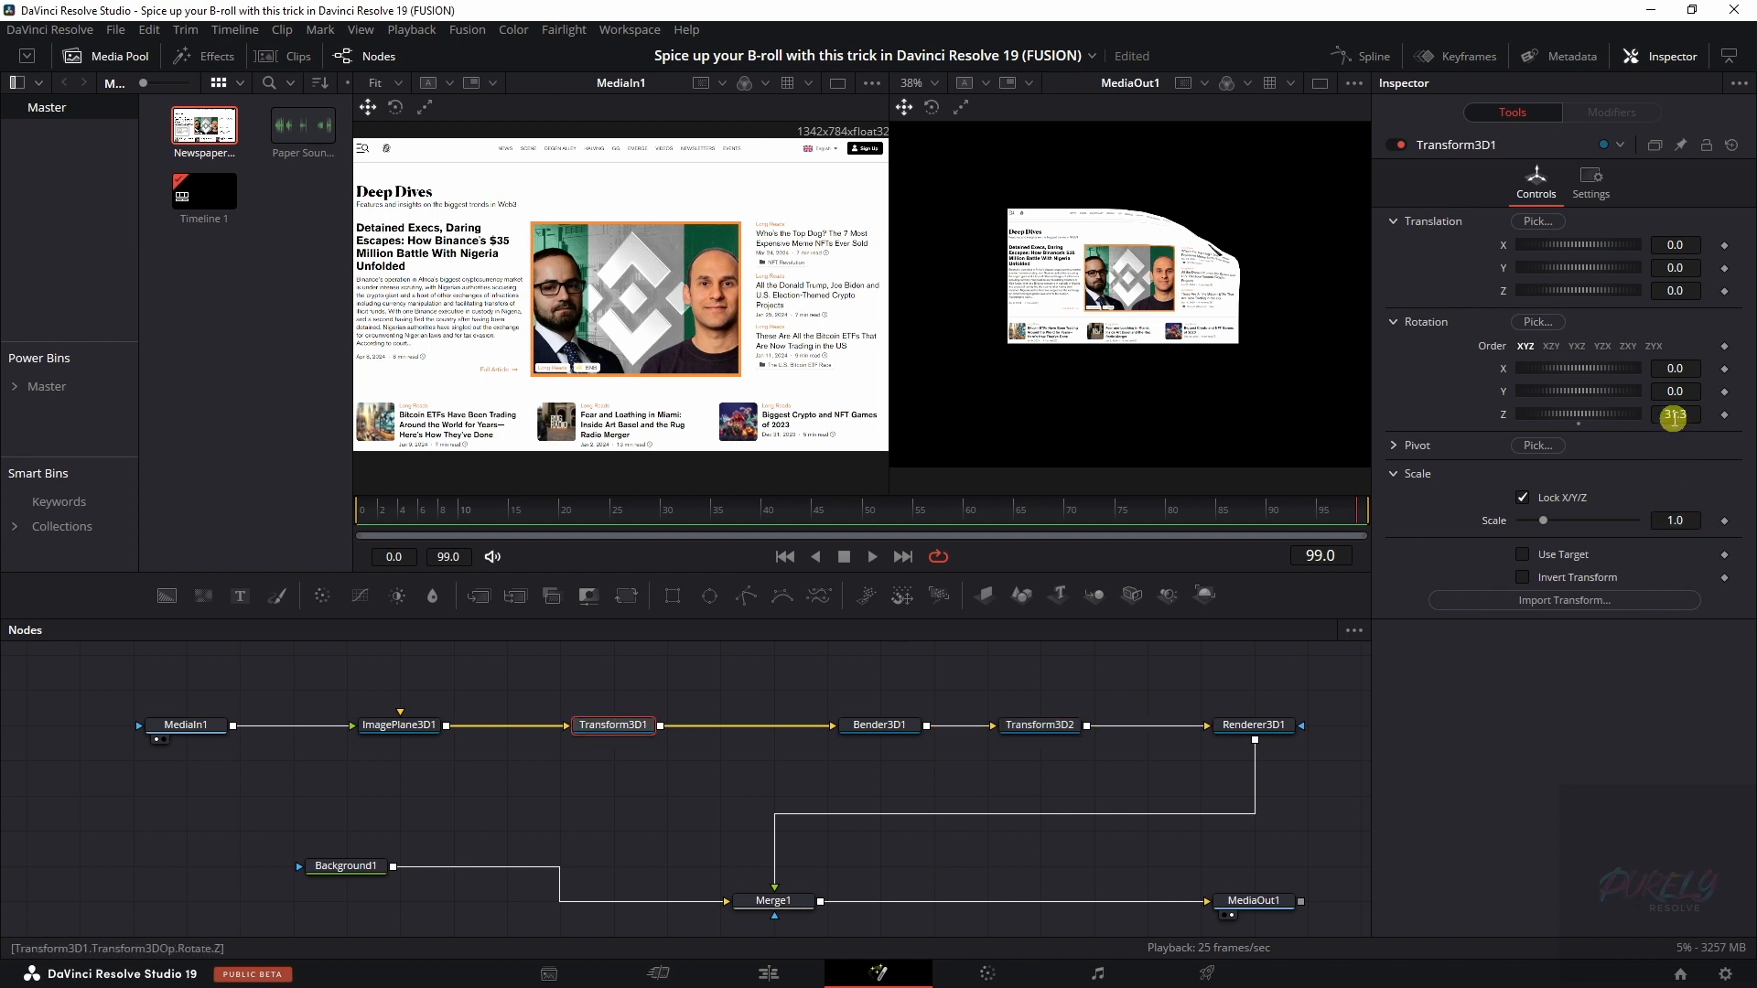
pyautogui.click(1055, 729)
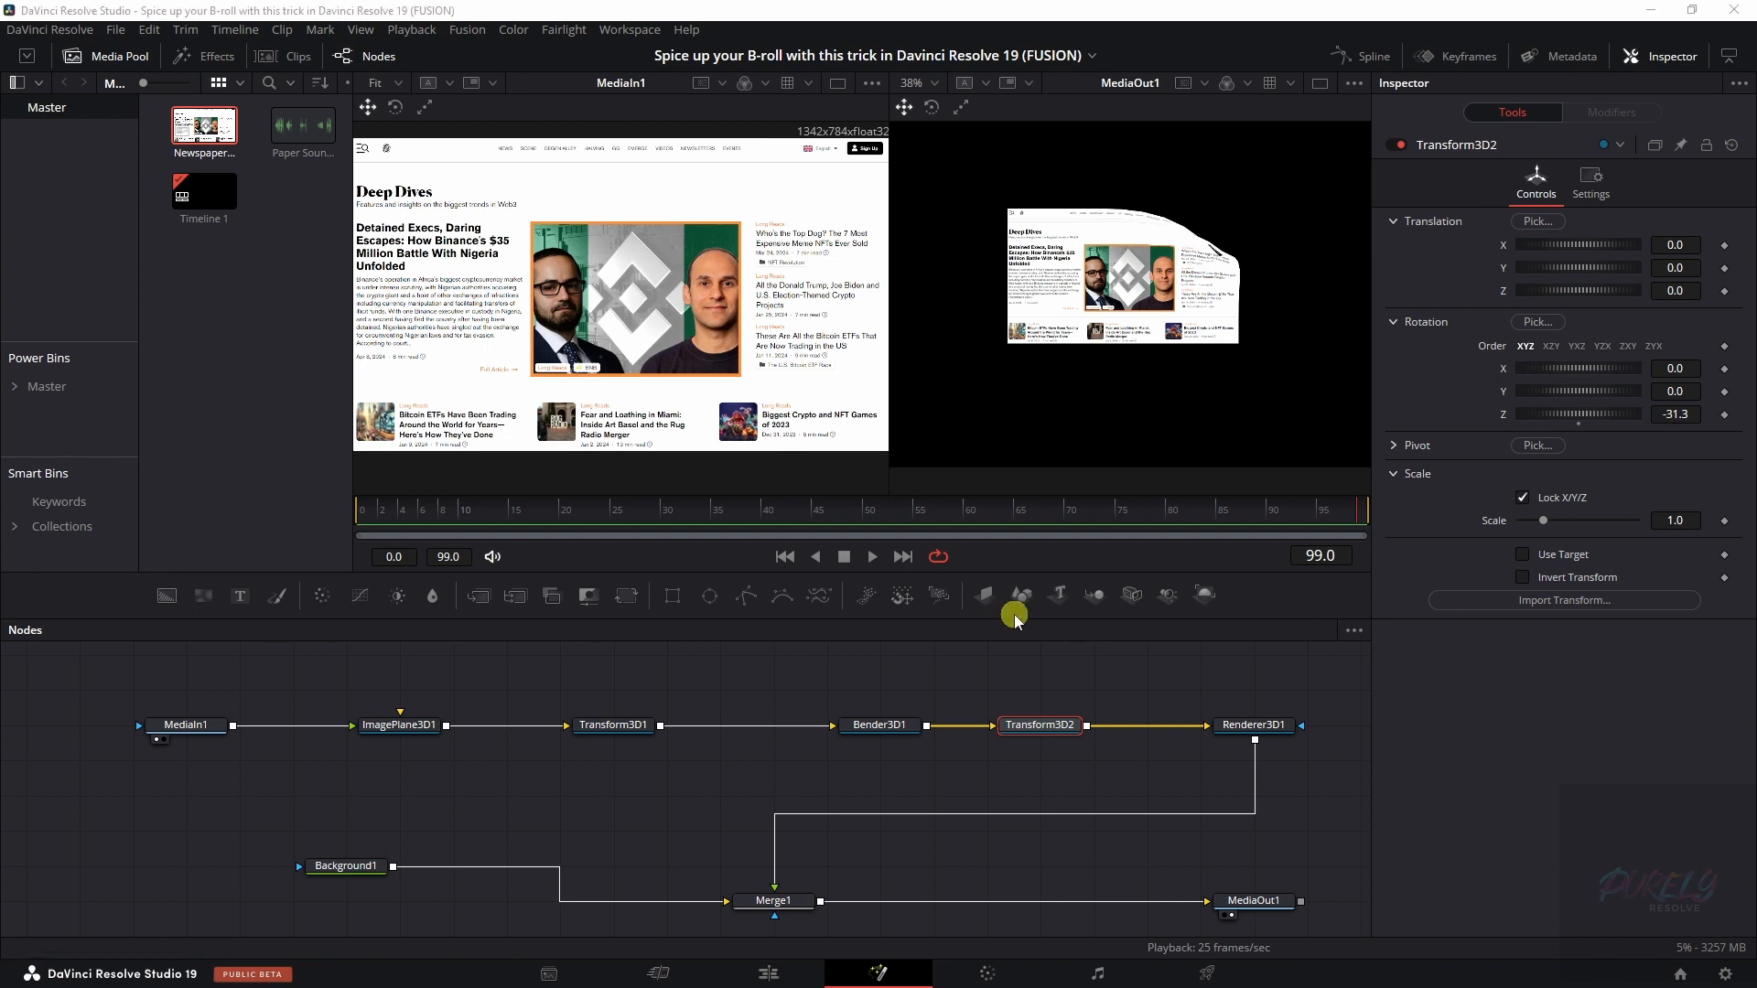
# - Keyframe Bender3D1's range minimum from 0.0 at frame 2 to 1.0 at frame 20
pyautogui.click(867, 728)
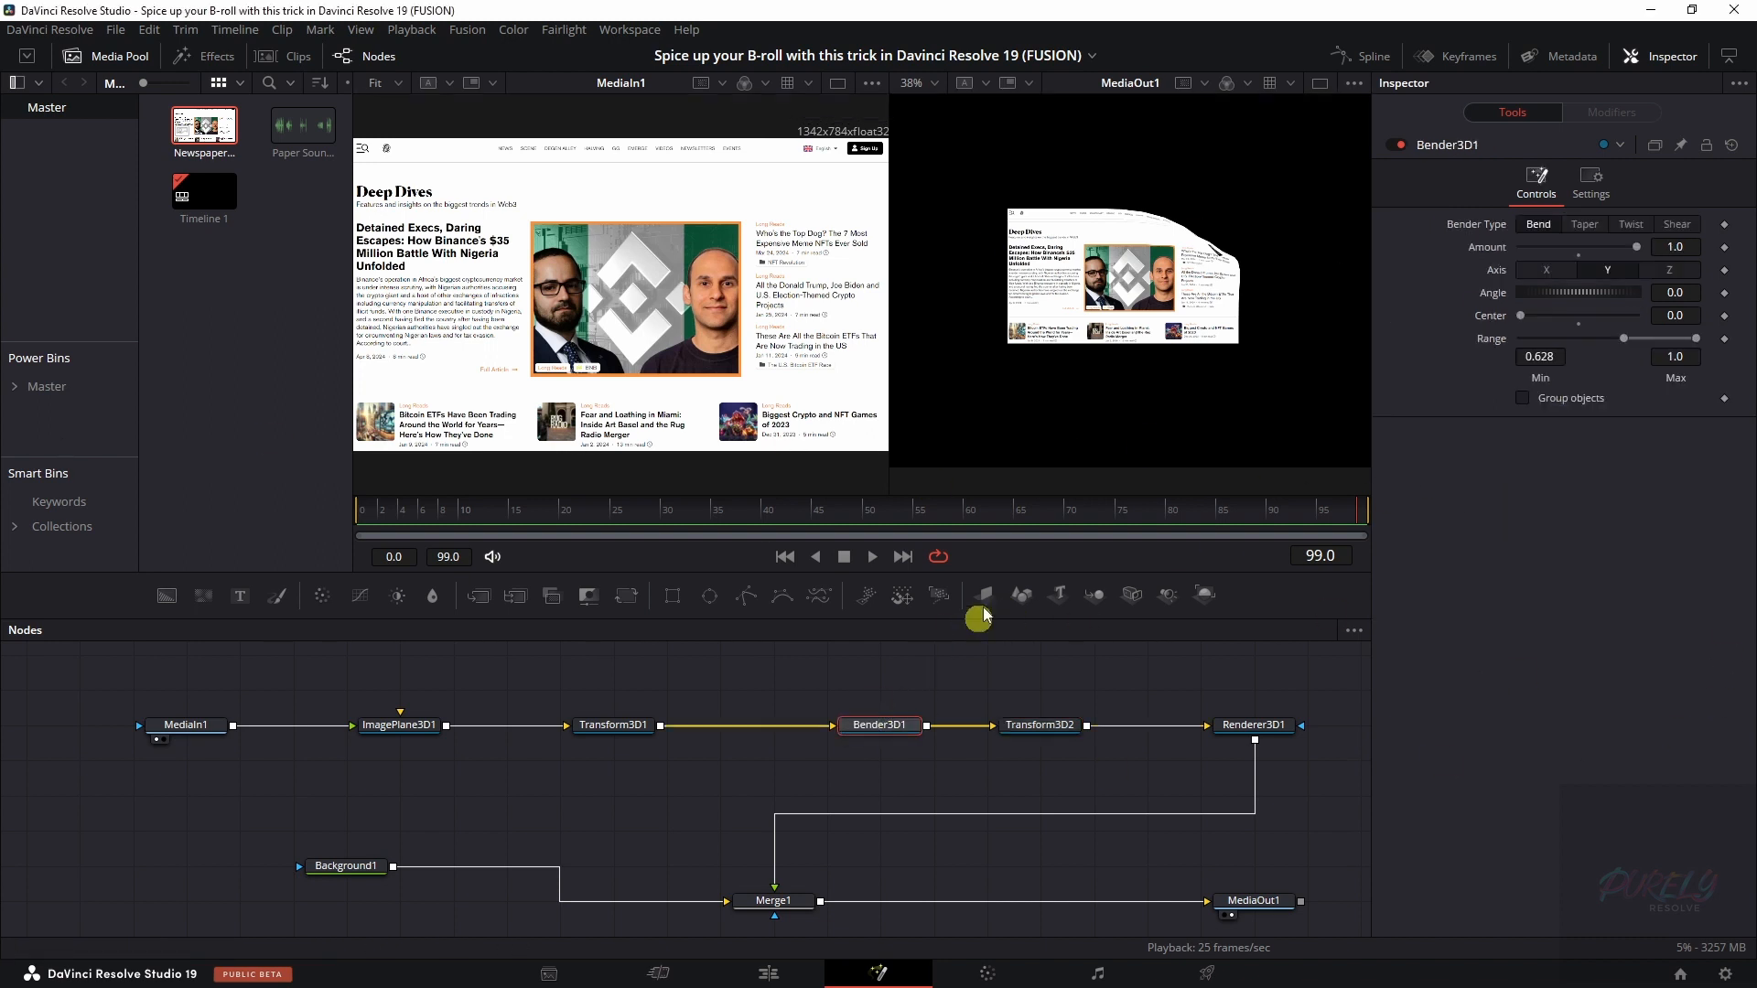
pyautogui.moveTo(441, 513); pyautogui.dragTo(309, 512)
pyautogui.moveTo(1623, 338); pyautogui.dragTo(1515, 349)
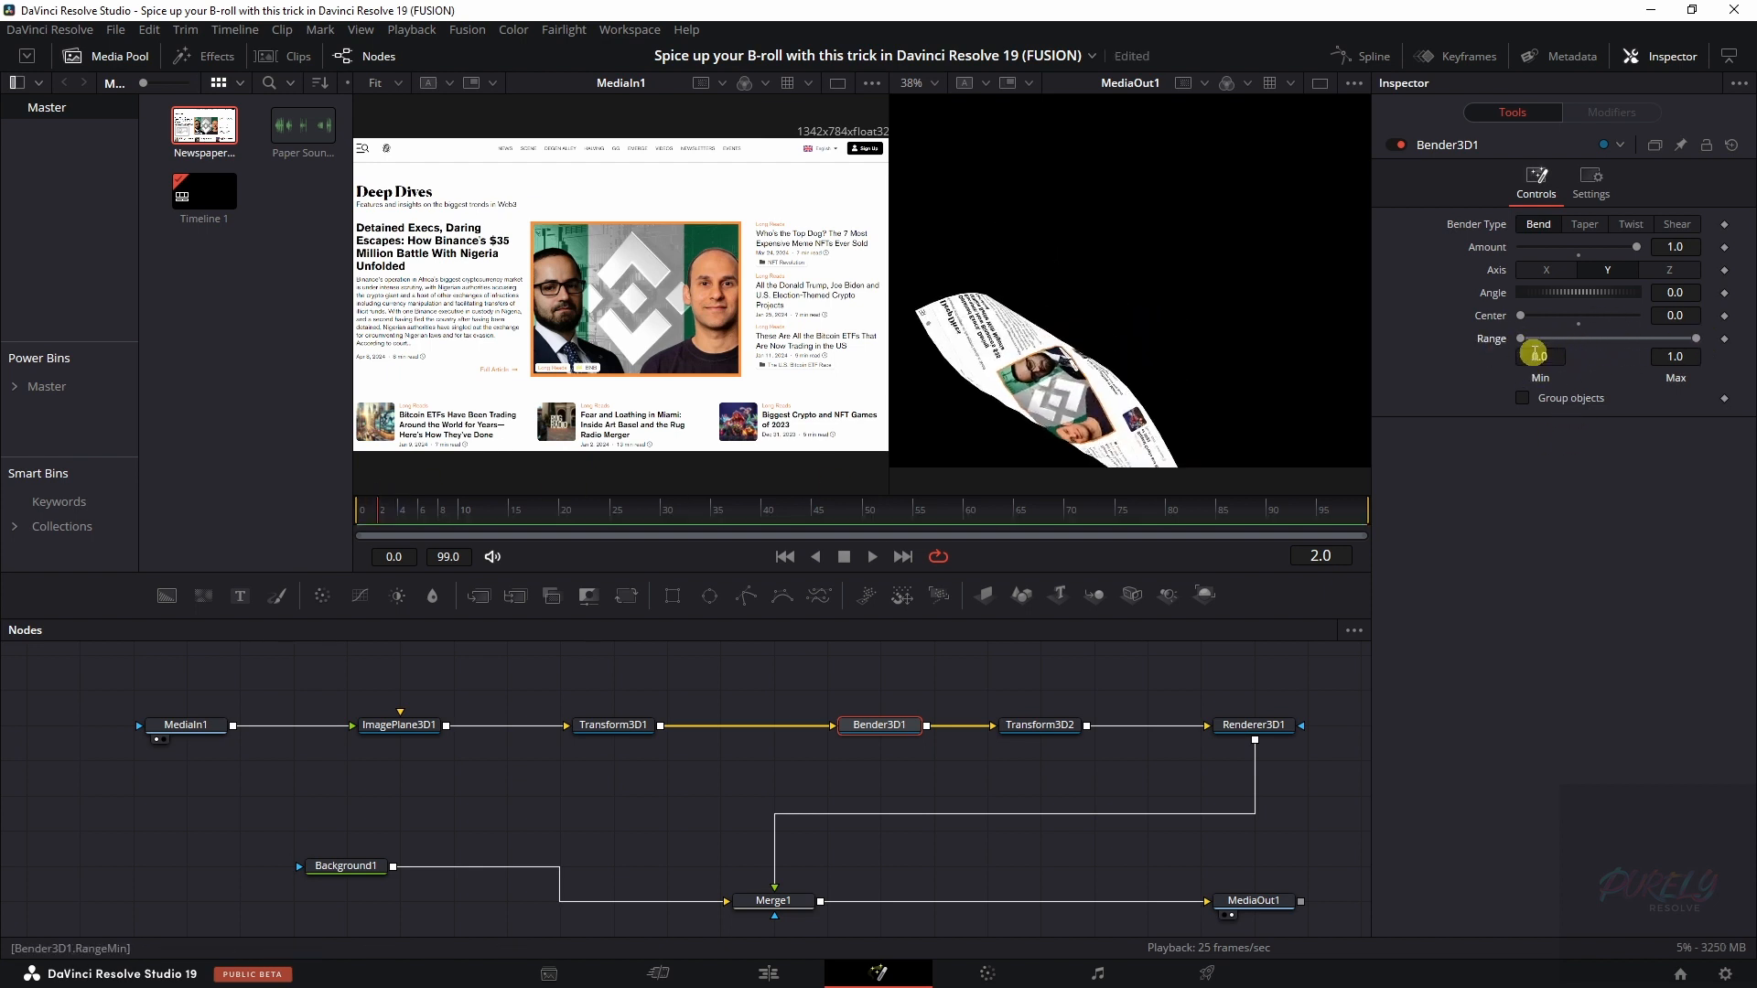
pyautogui.click(1725, 340)
pyautogui.click(396, 511)
pyautogui.moveTo(445, 519); pyautogui.dragTo(563, 531)
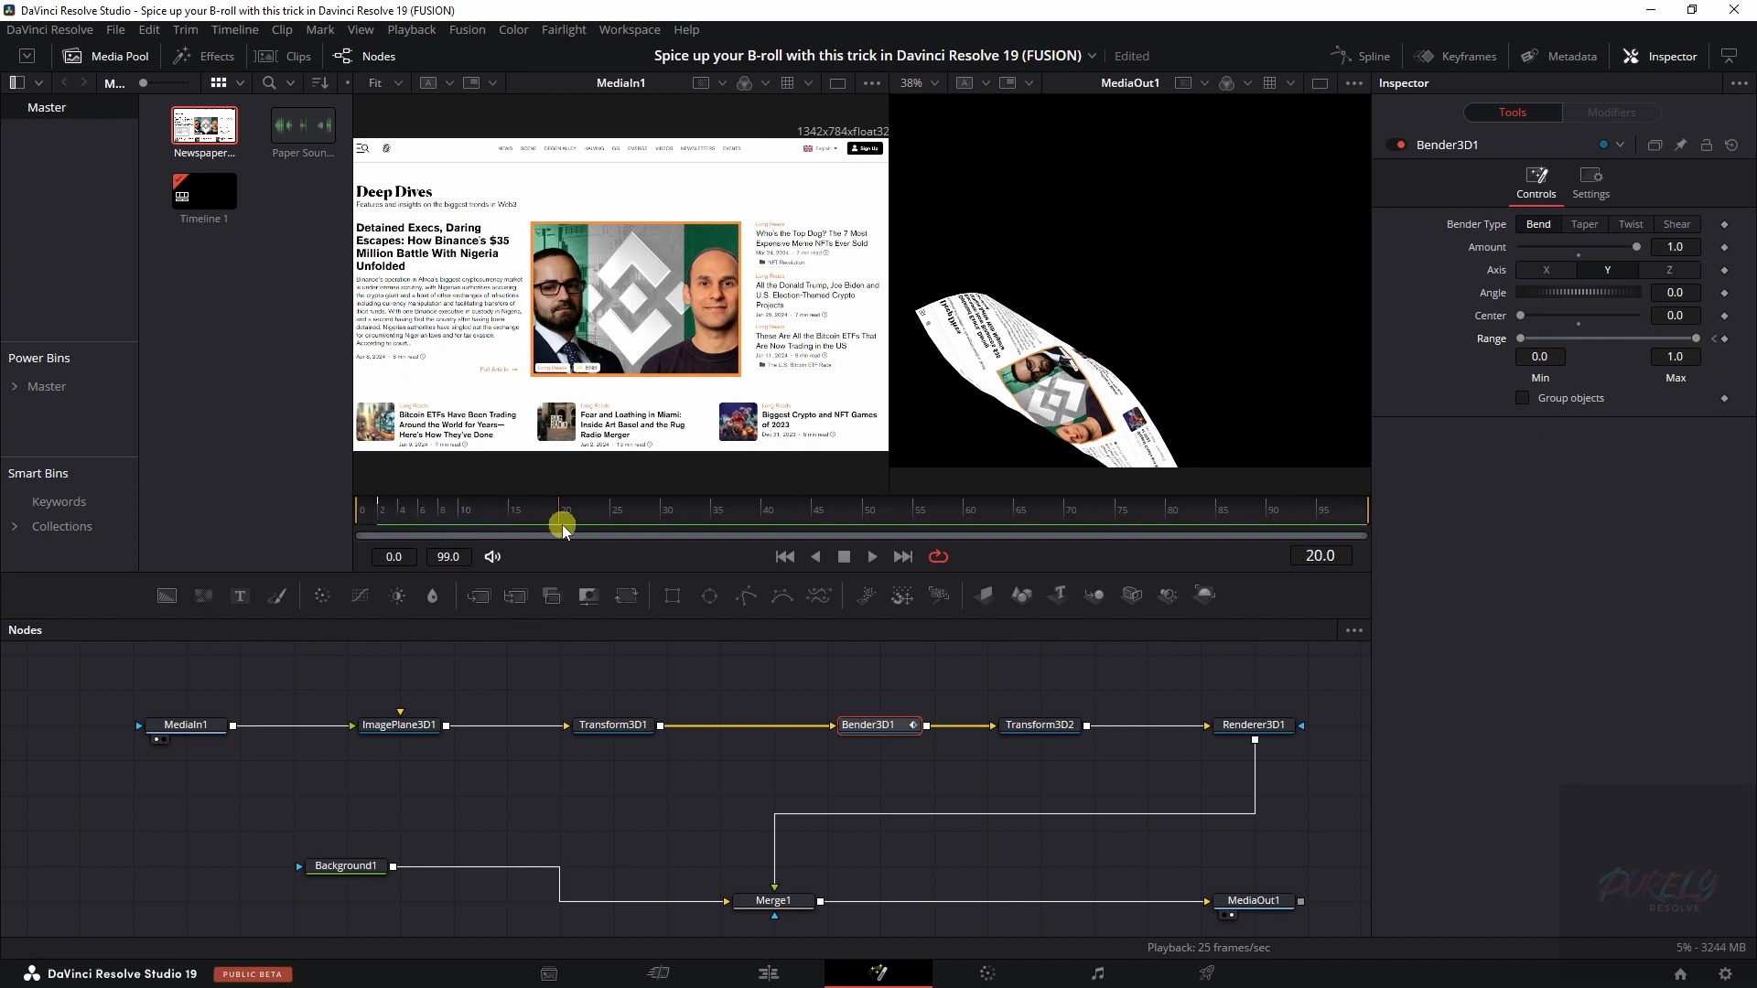
pyautogui.moveTo(1524, 341); pyautogui.dragTo(1687, 340)
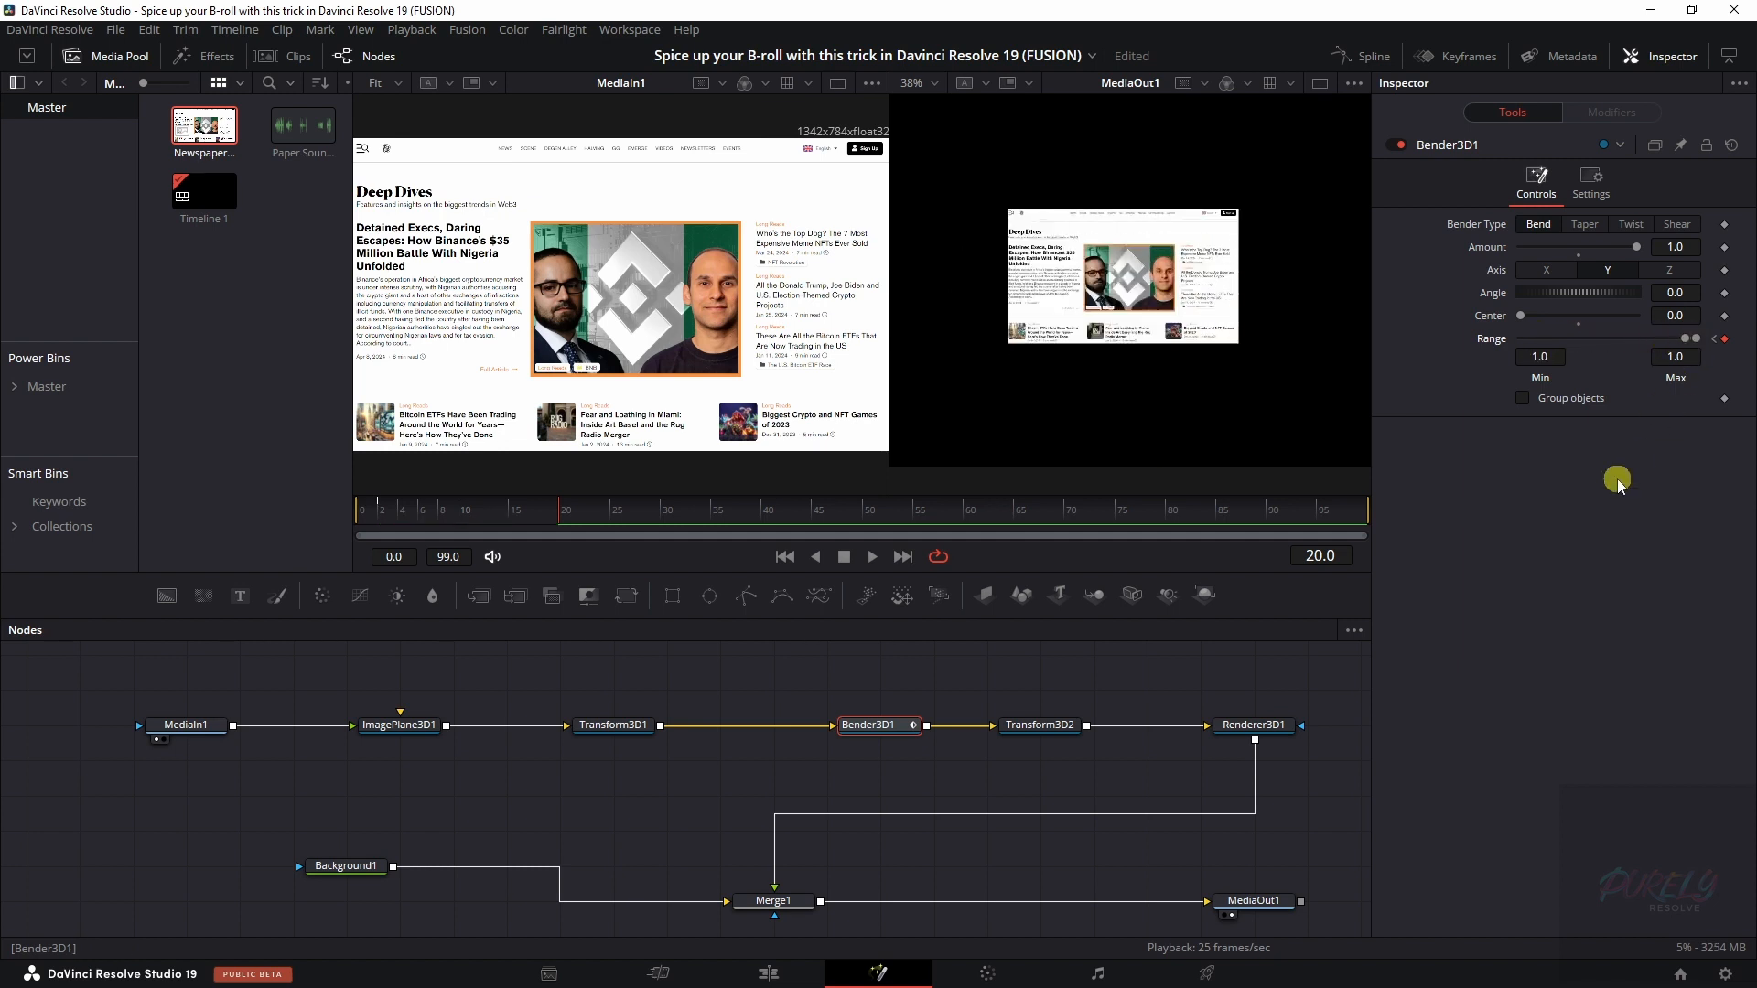
# - Play the unbending animation from the start and return the playhead to frame 0
pyautogui.moveTo(519, 513); pyautogui.dragTo(326, 513)
pyautogui.press('space')
pyautogui.press('space')
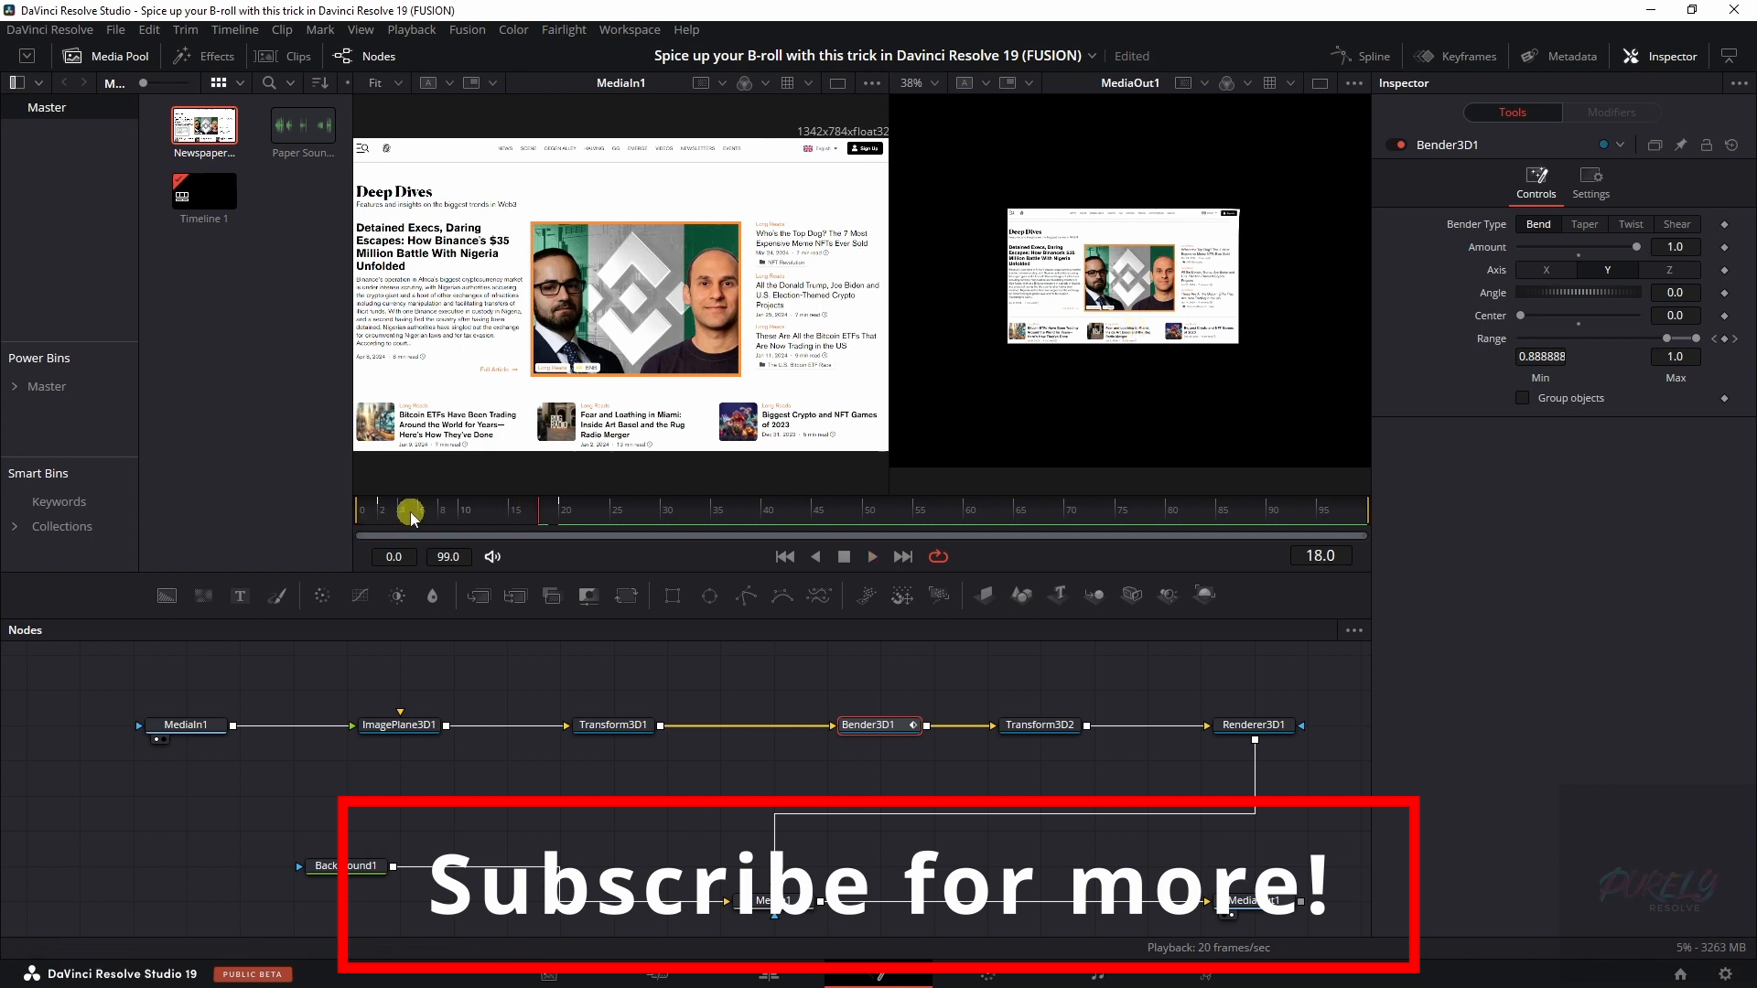
pyautogui.moveTo(410, 512); pyautogui.dragTo(354, 512)
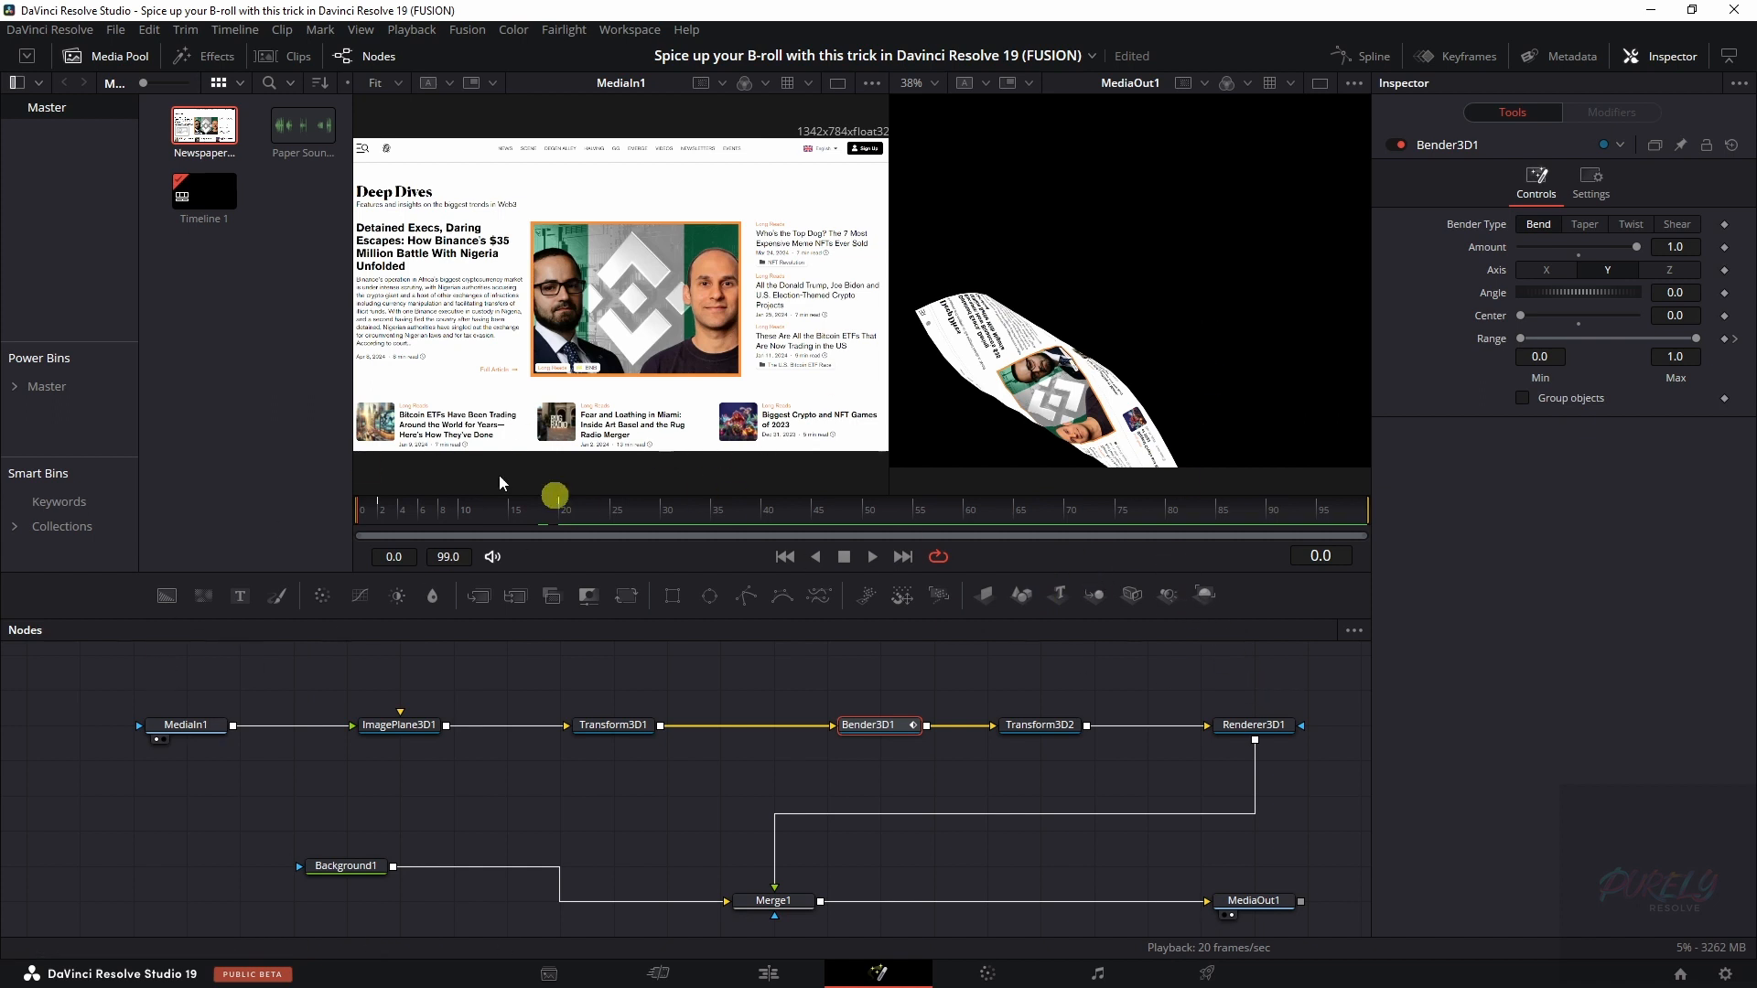
# - Insert a 2D Transform node between Renderer3D1 and Merge1 and place it below the upper row of nodes
pyautogui.click(1270, 726)
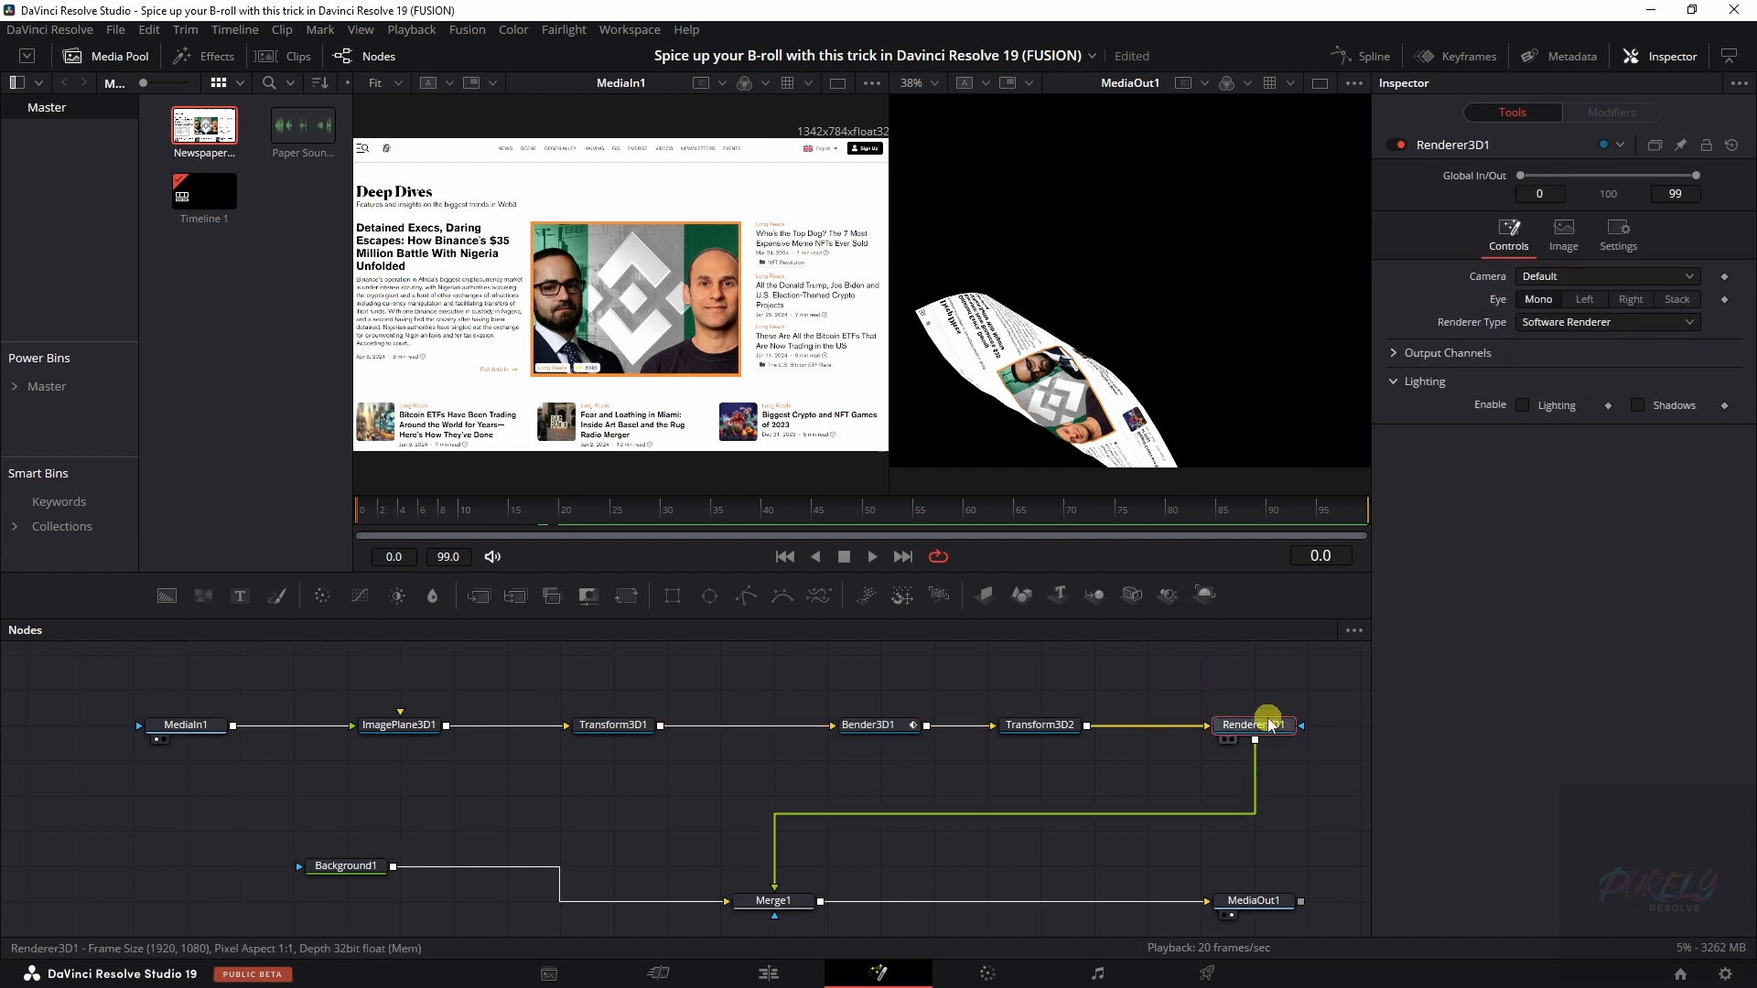
pyautogui.hotkey('shift', 'space')
pyautogui.write('transform')
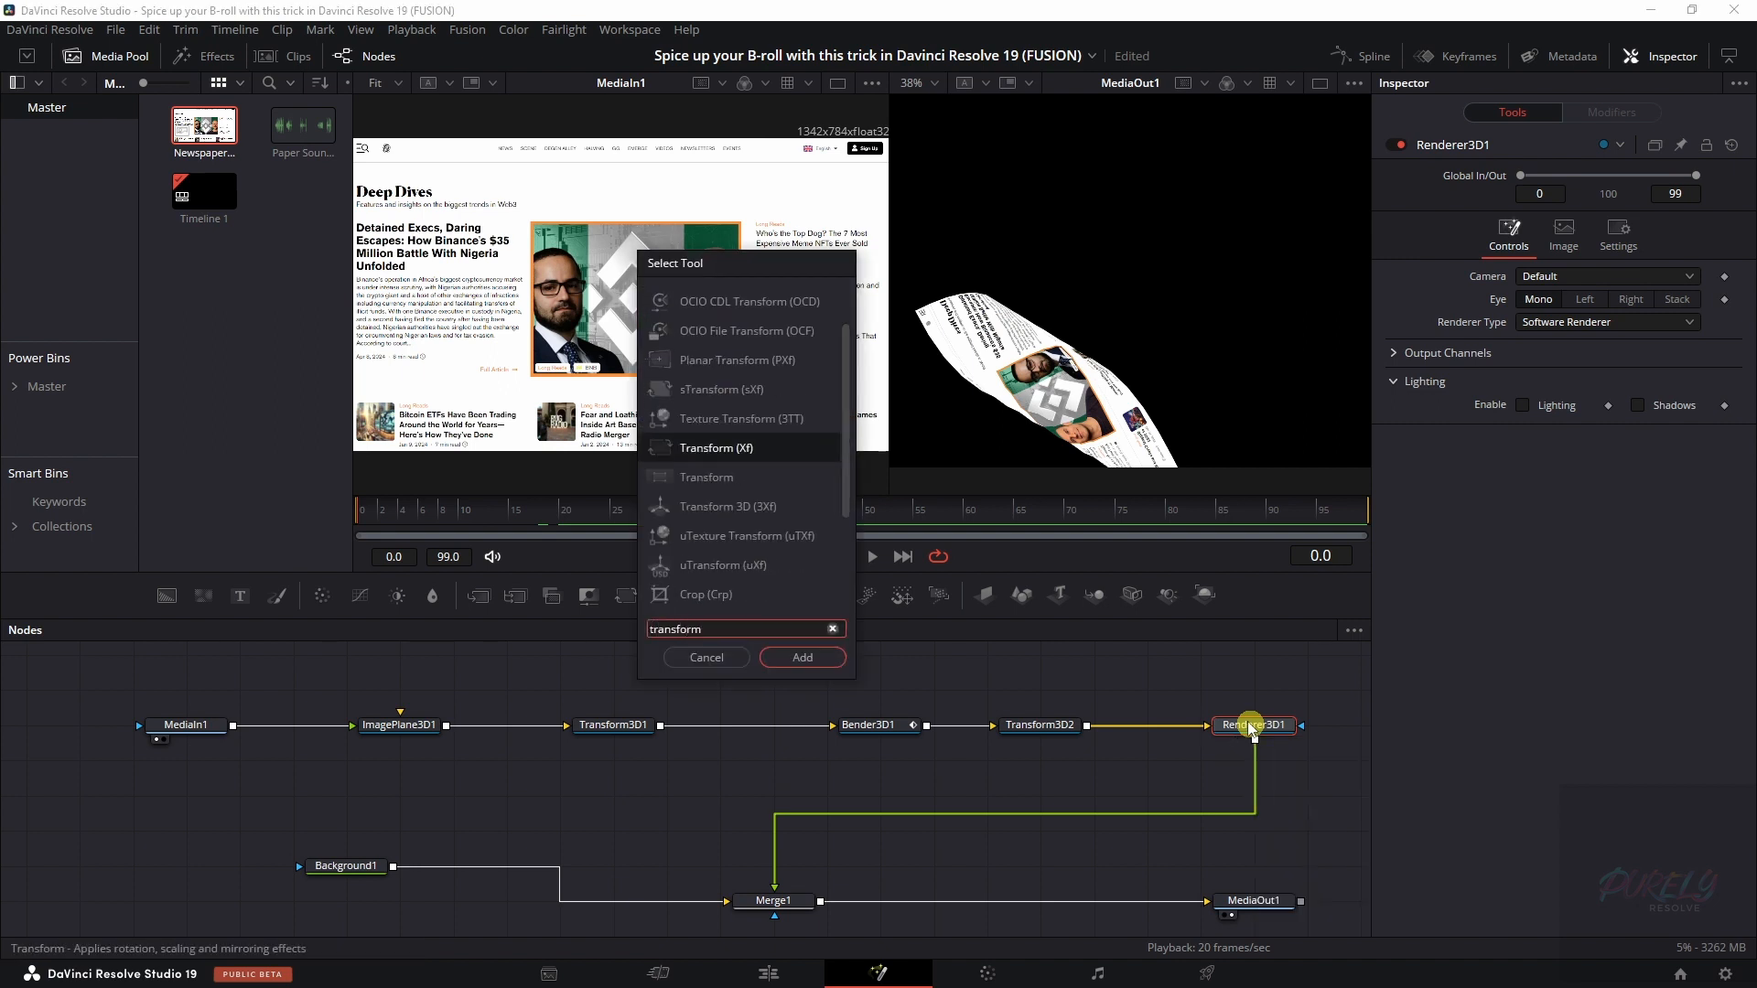
pyautogui.click(800, 659)
pyautogui.moveTo(1118, 726); pyautogui.dragTo(1117, 796)
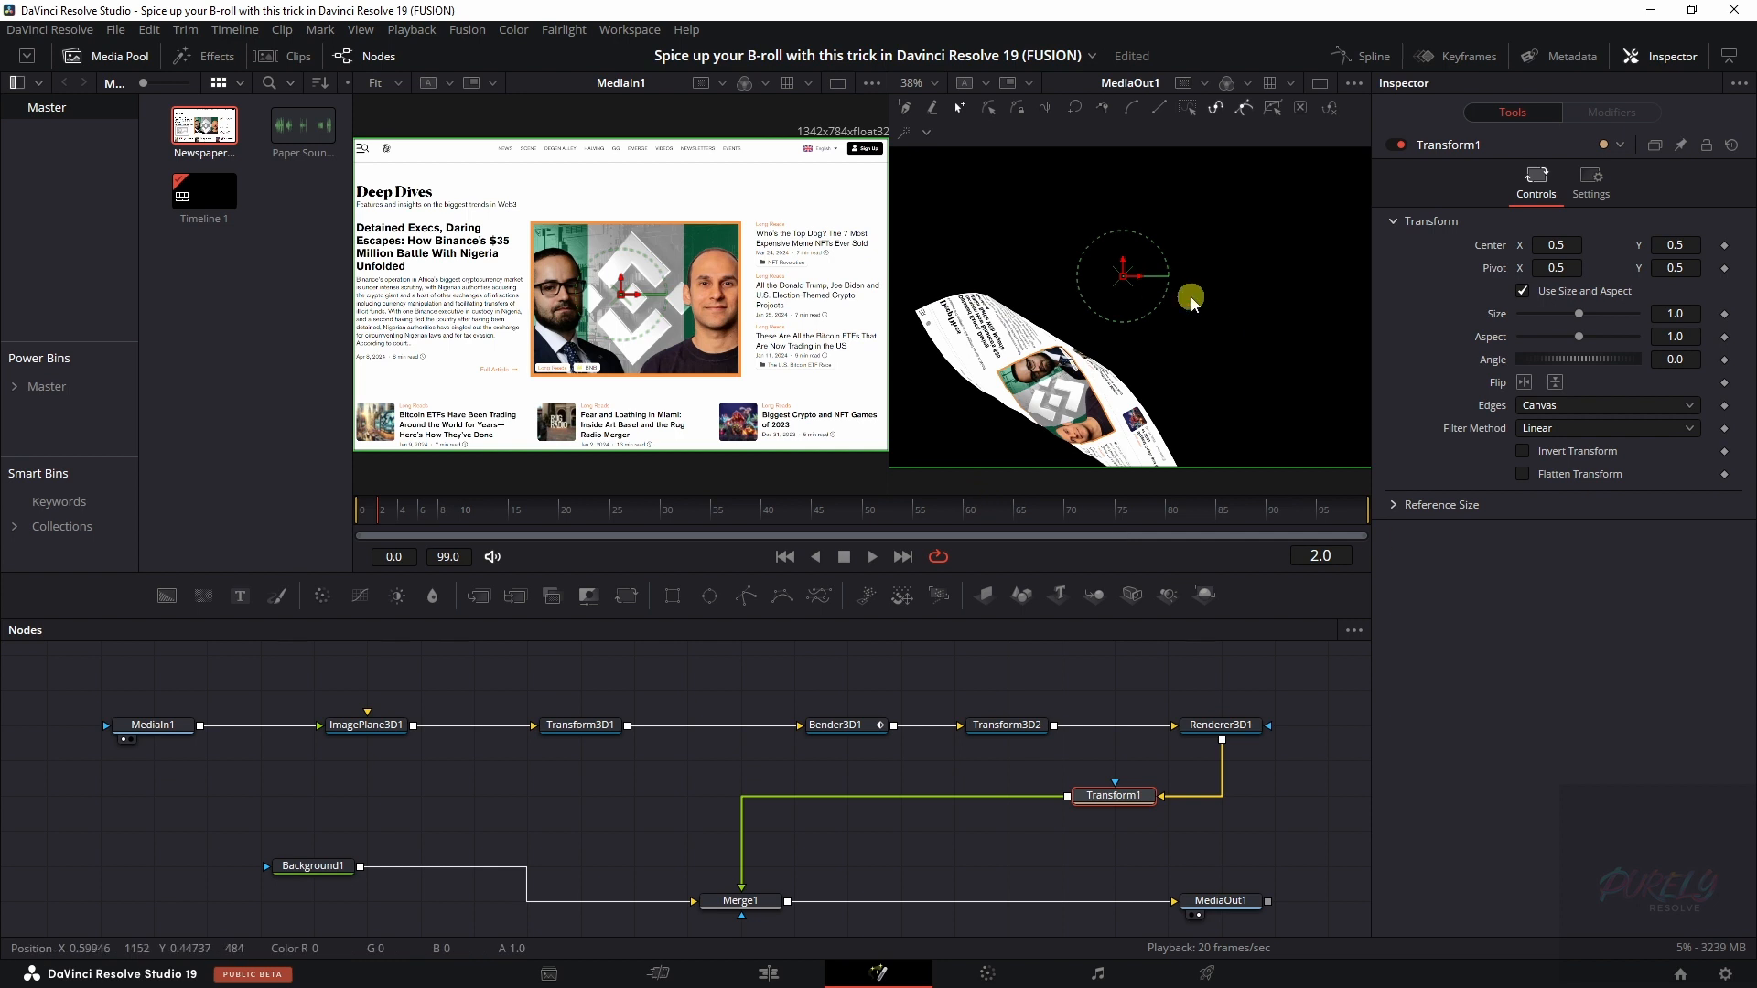
# - Keyframe Transform1's center at 0.5, 0.5 on frame 2 and at about 0.19, 0.21 on frame 0
pyautogui.click(369, 526)
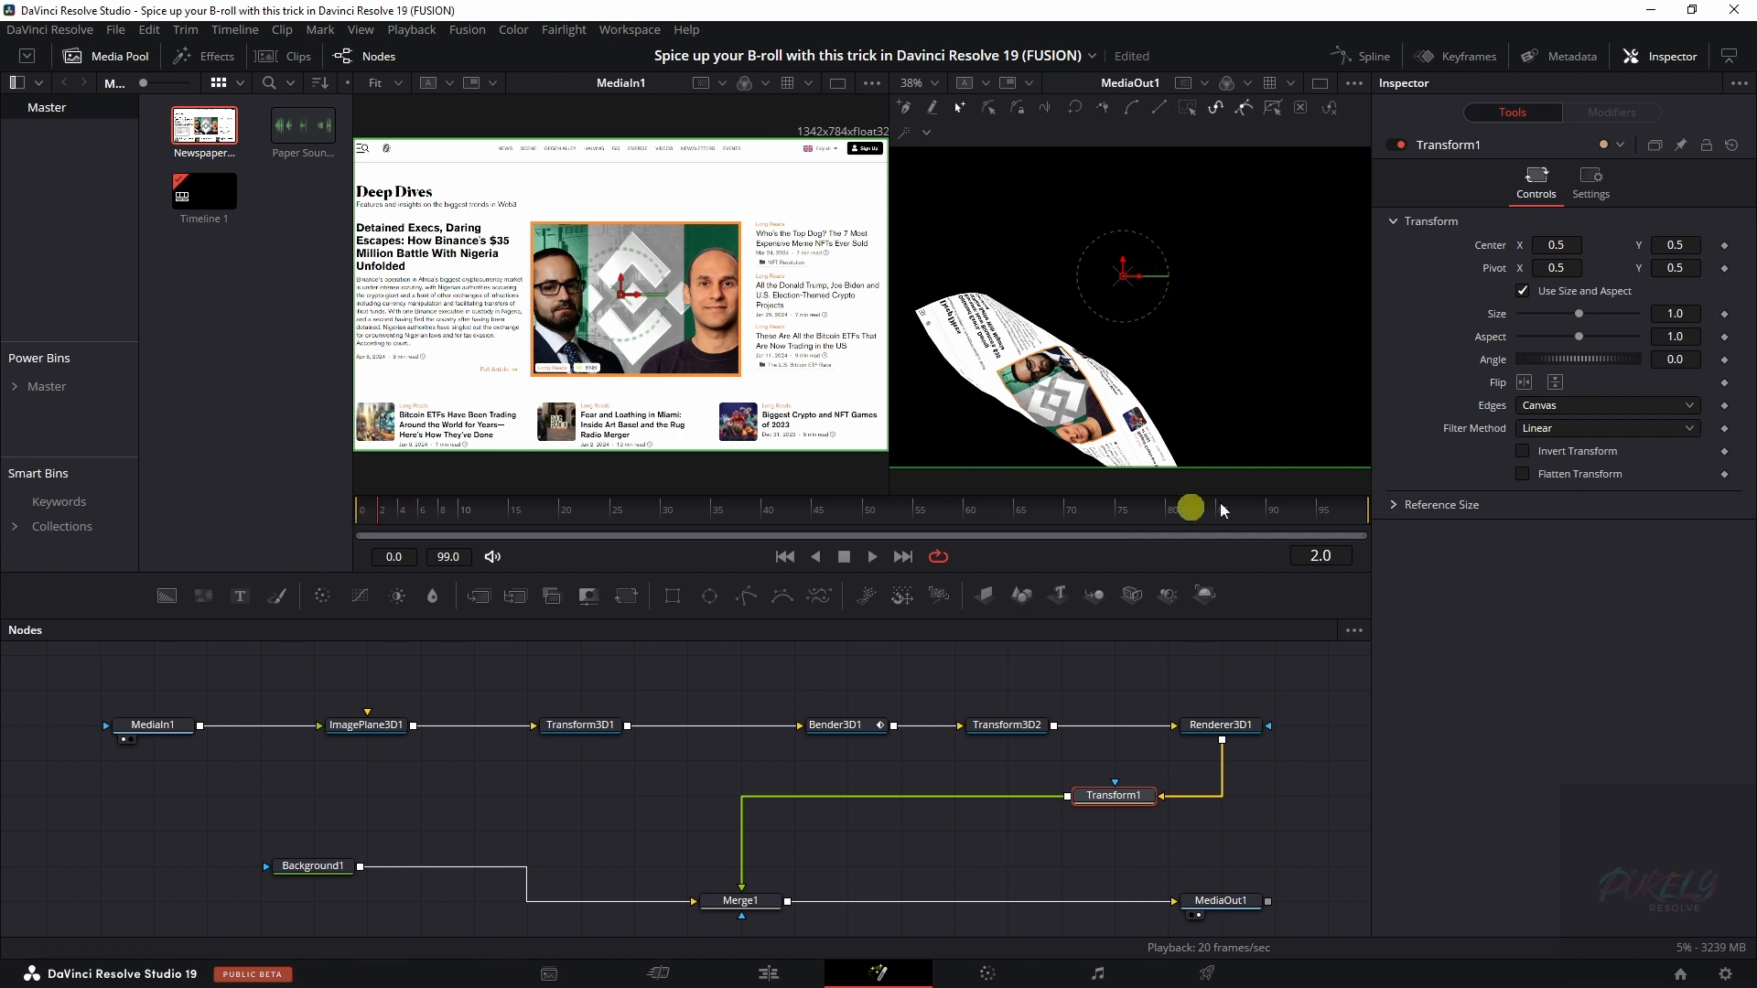
pyautogui.click(1725, 245)
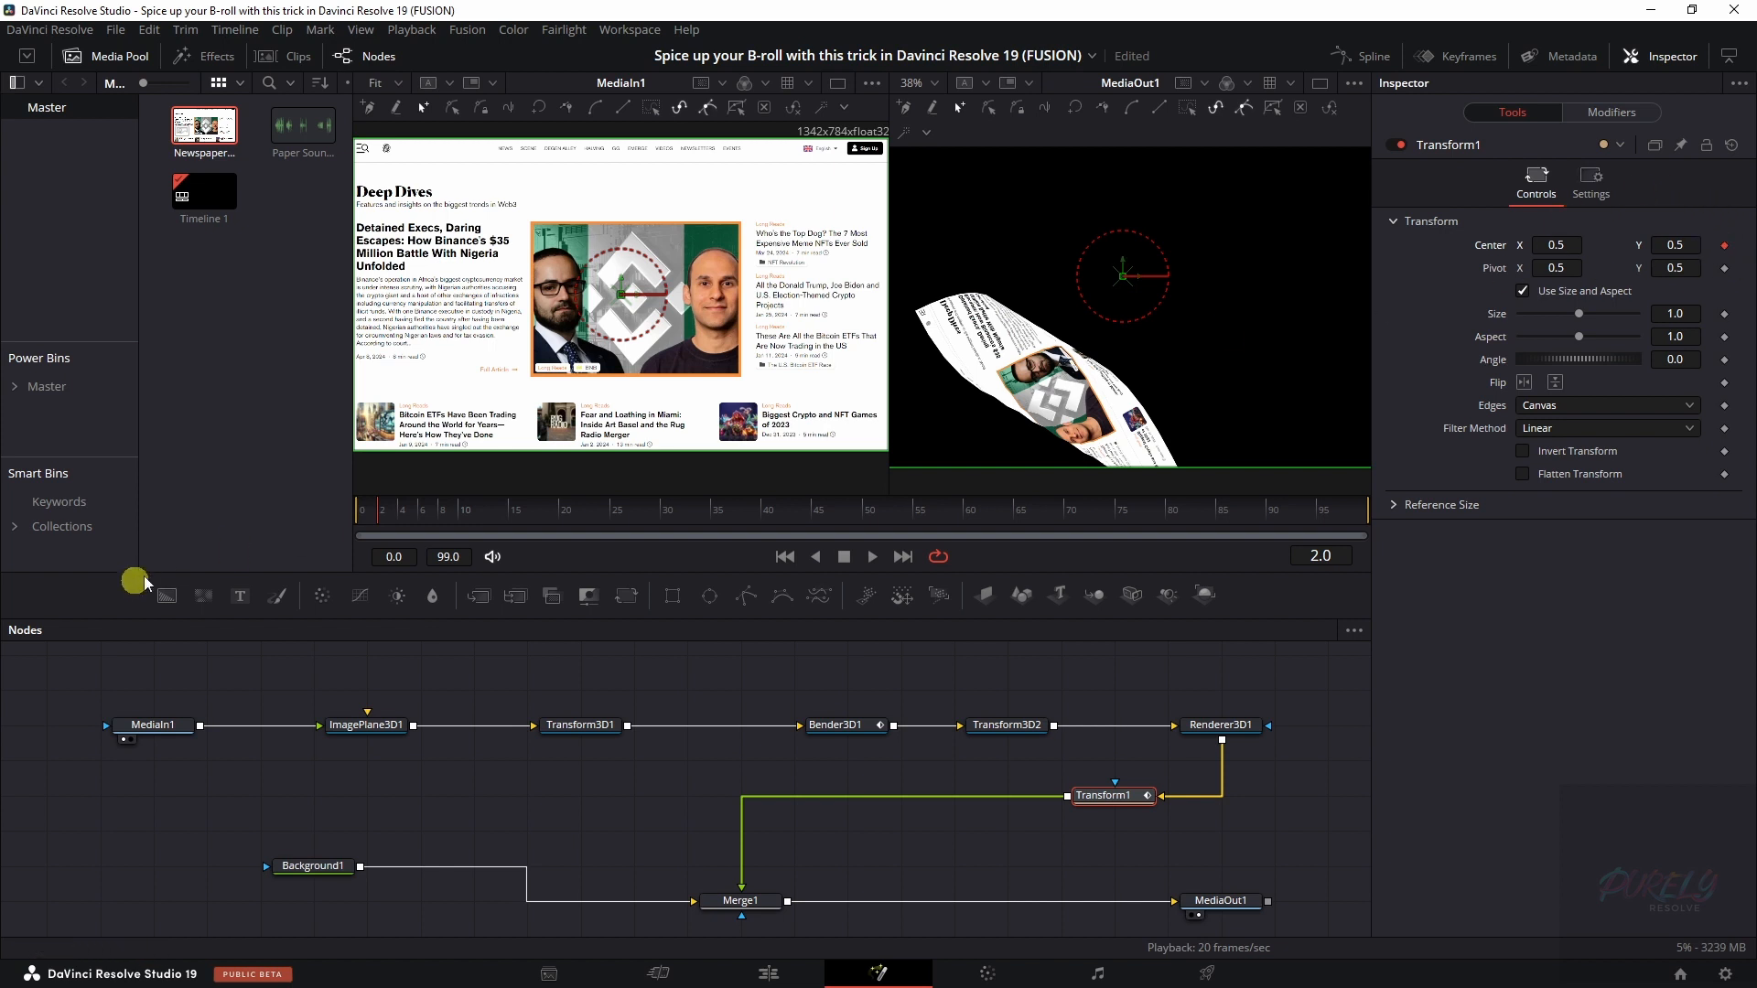
pyautogui.moveTo(384, 523); pyautogui.dragTo(346, 528)
pyautogui.moveTo(1123, 277); pyautogui.dragTo(915, 386)
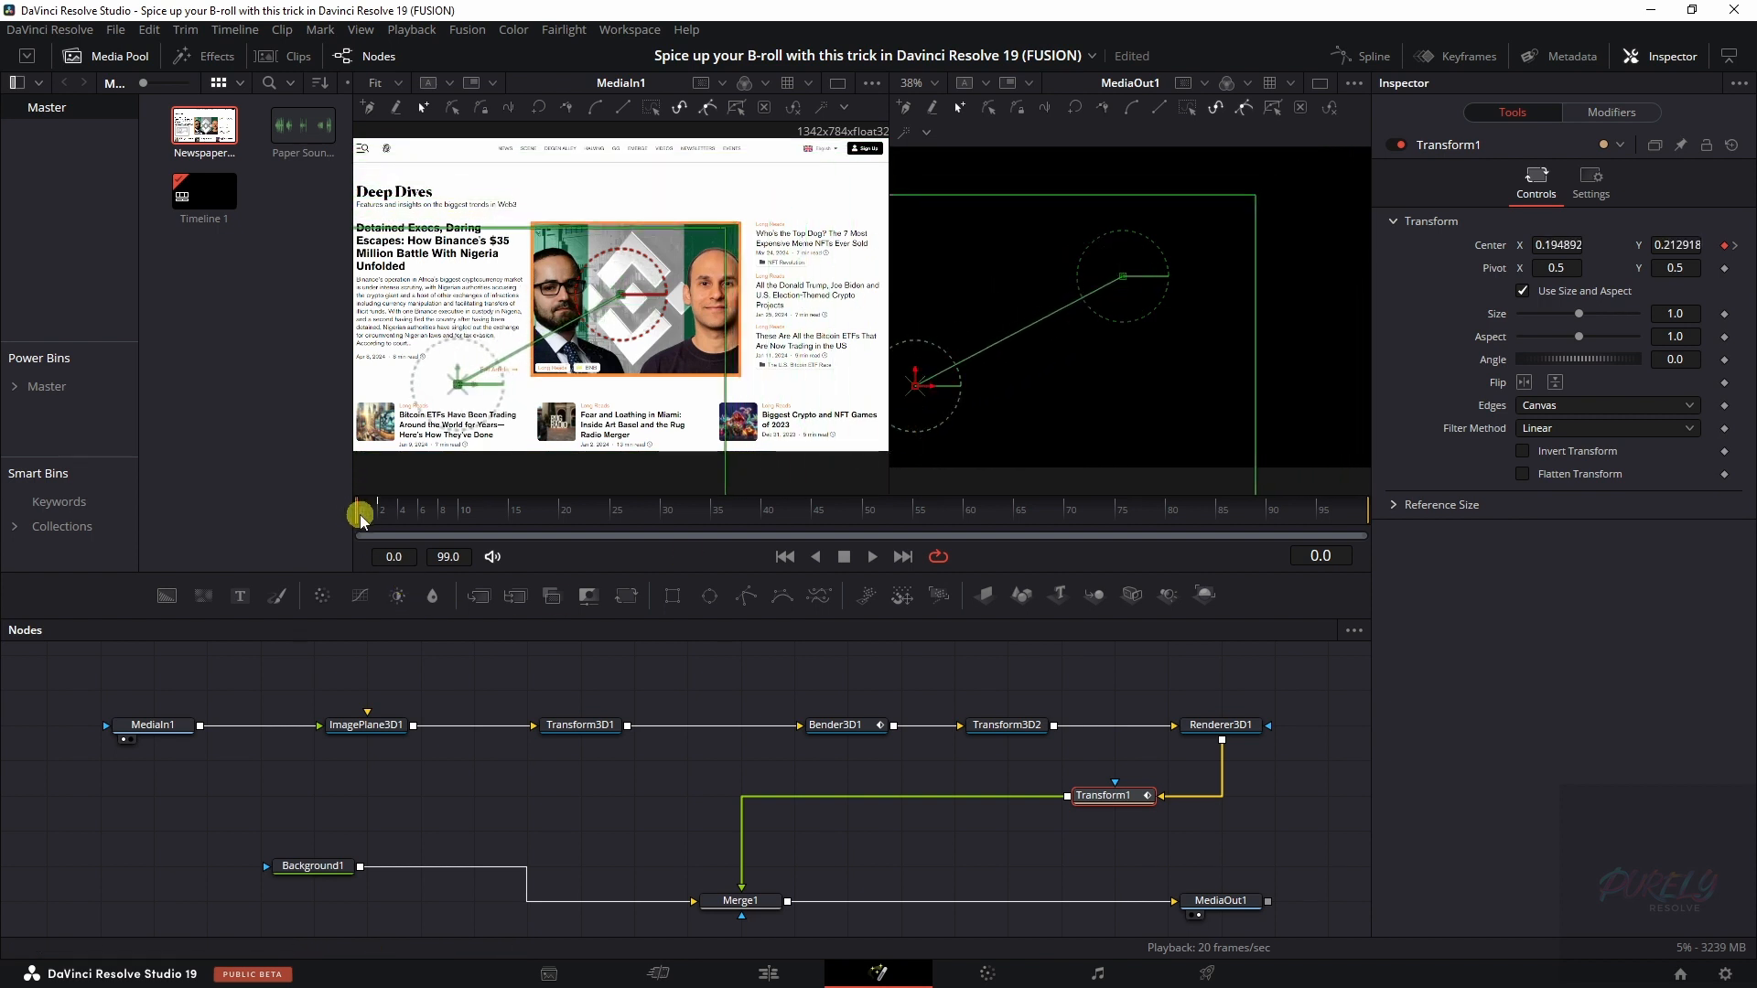
# - Play the animation to frame 13 and examine the curved edge of the newspaper image up close
pyautogui.press('space')
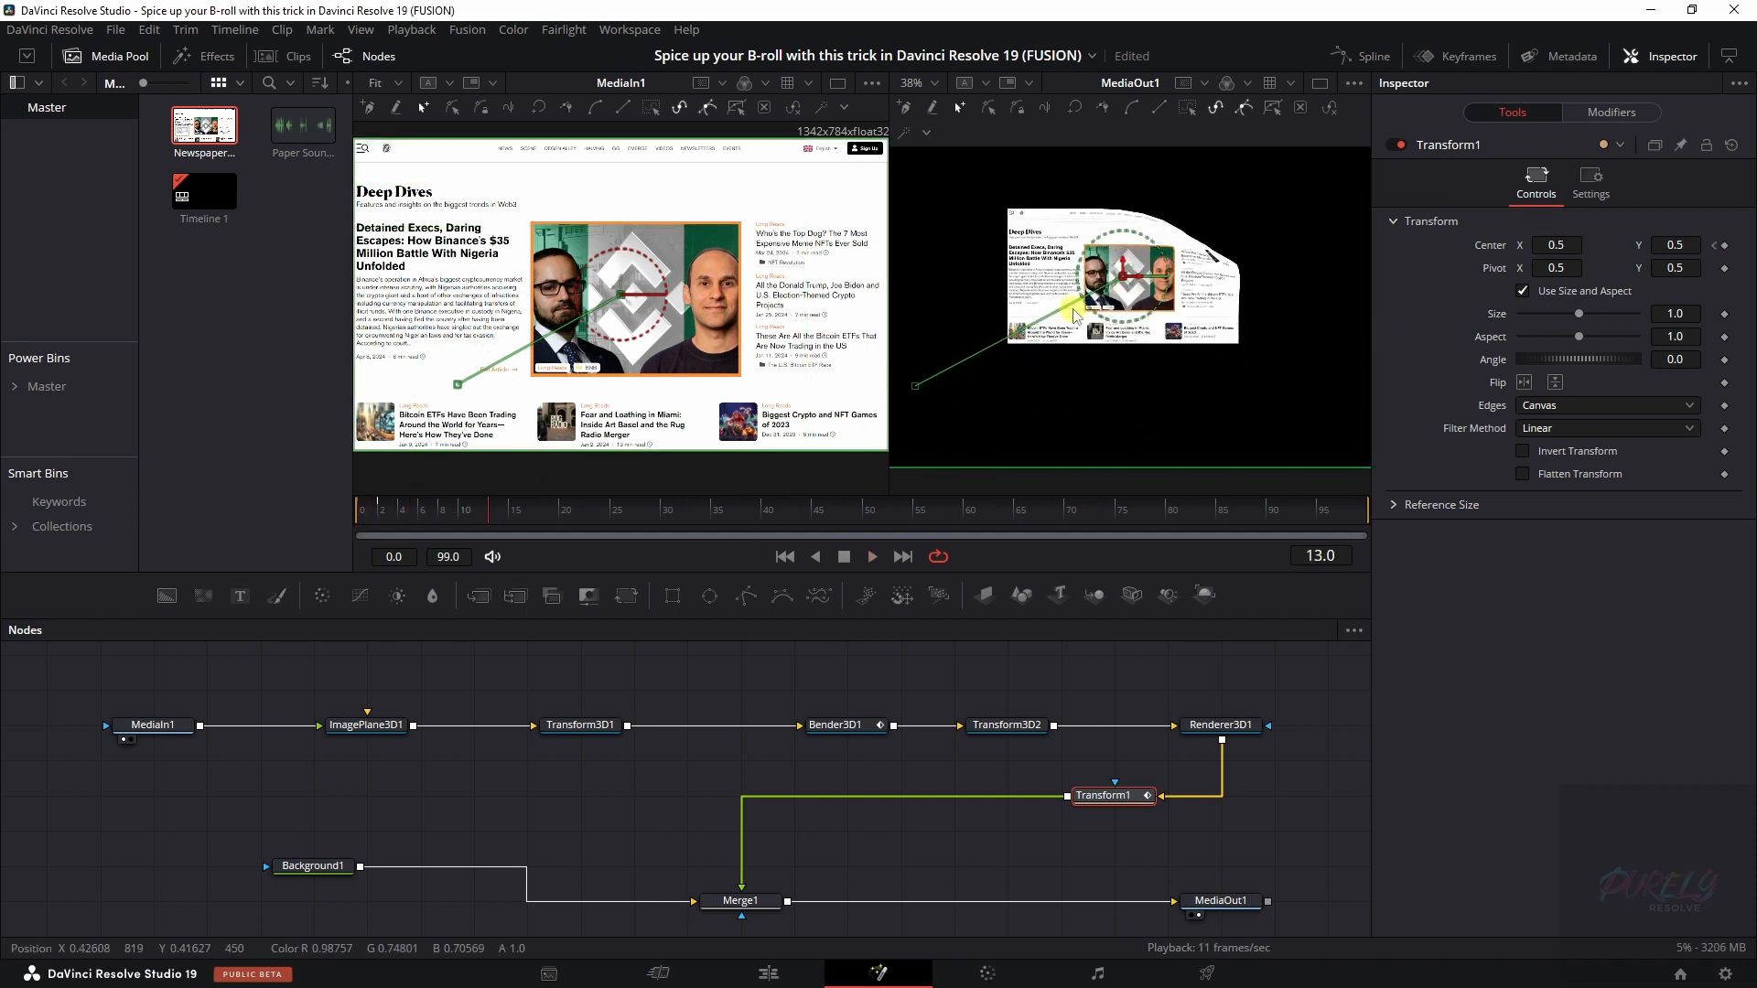
pyautogui.scroll(8, 1189, 265)
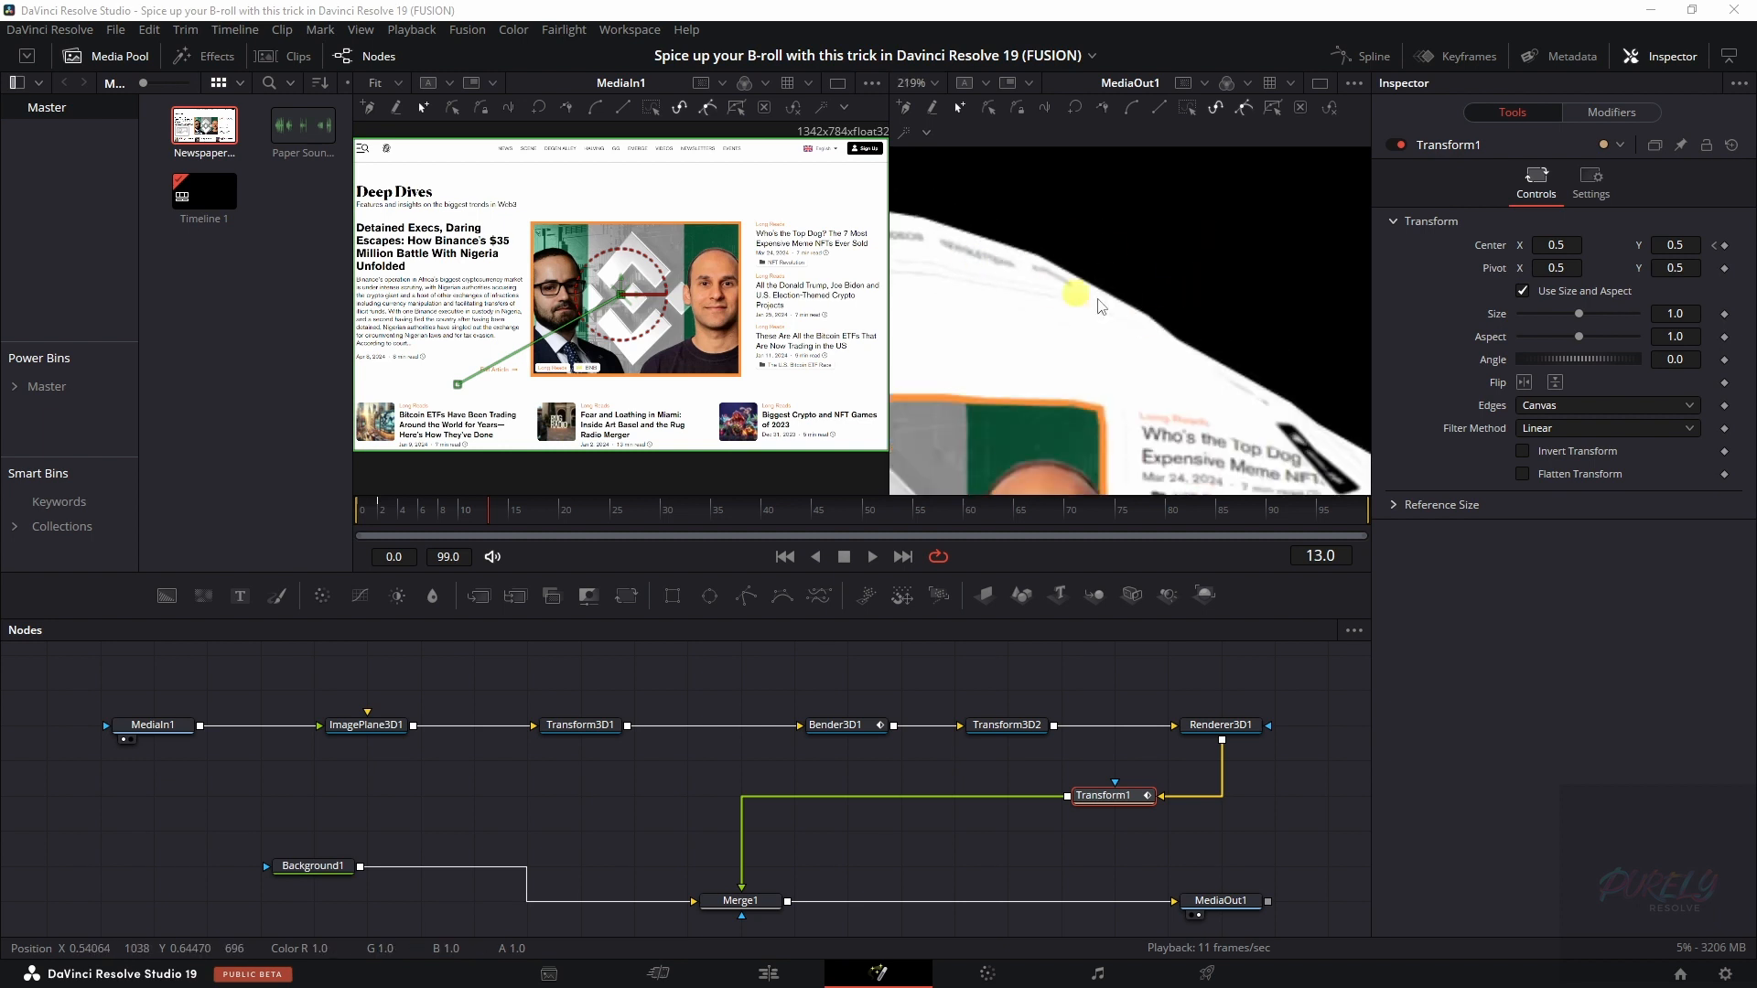
pyautogui.scroll(-8, 1238, 354)
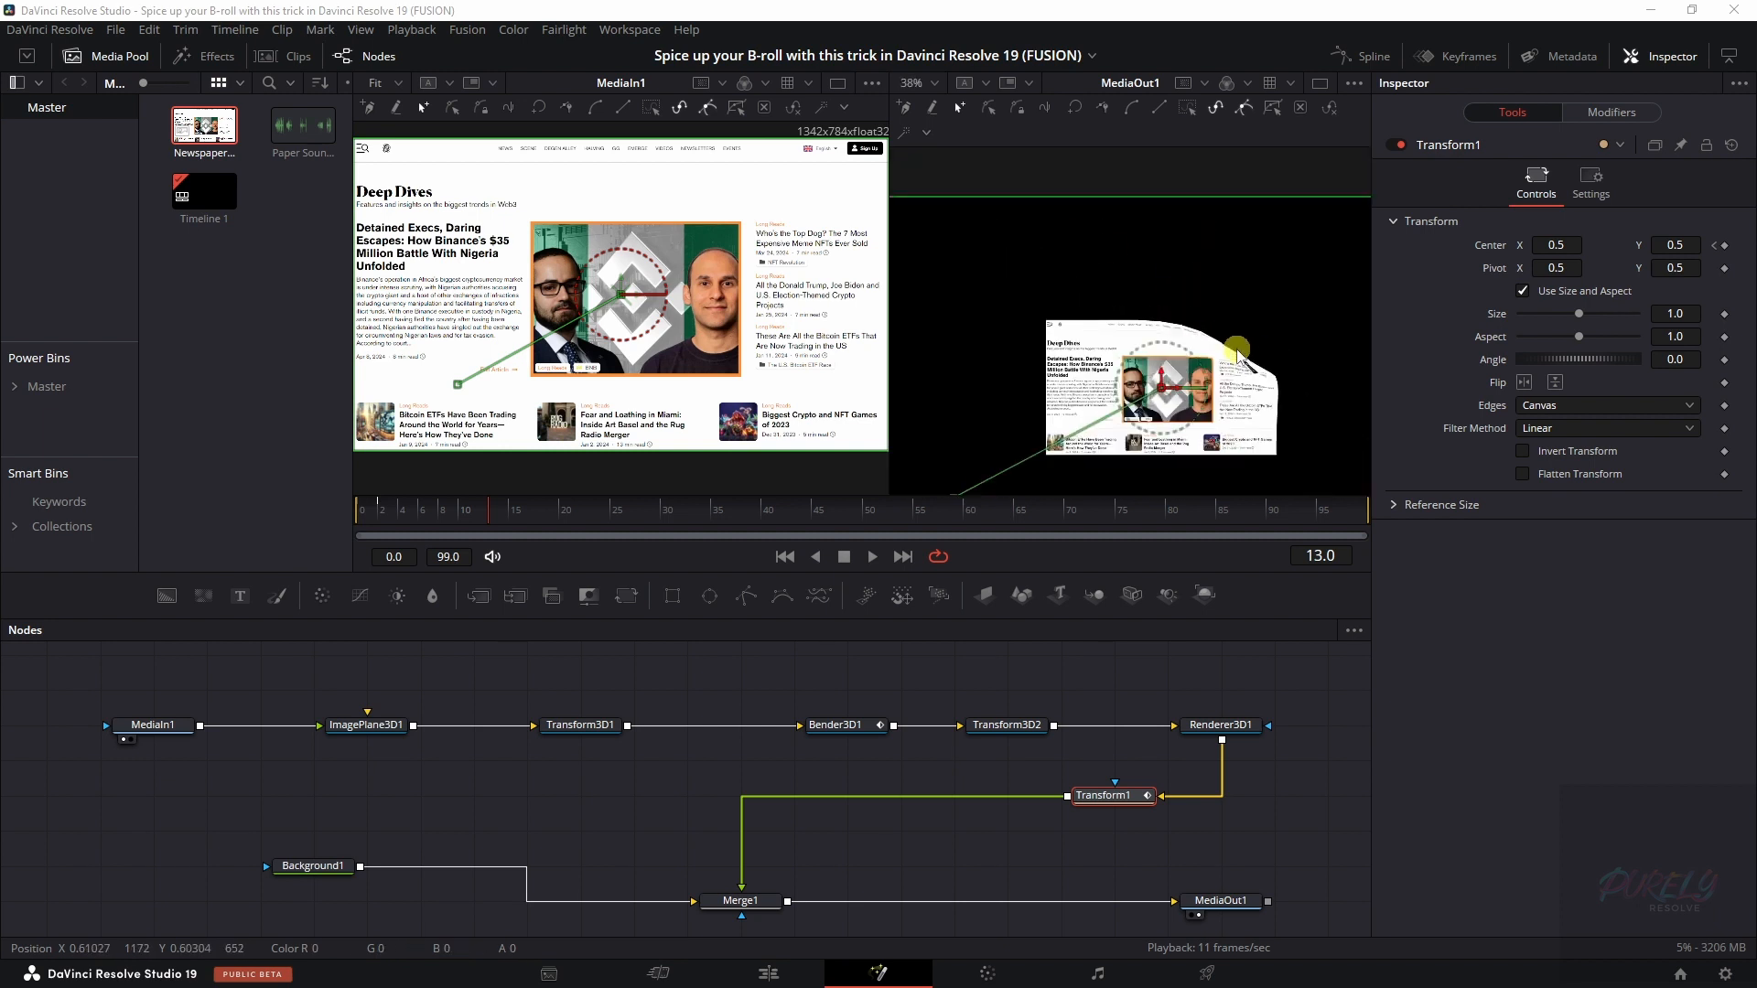
pyautogui.scroll(-2, 1208, 357)
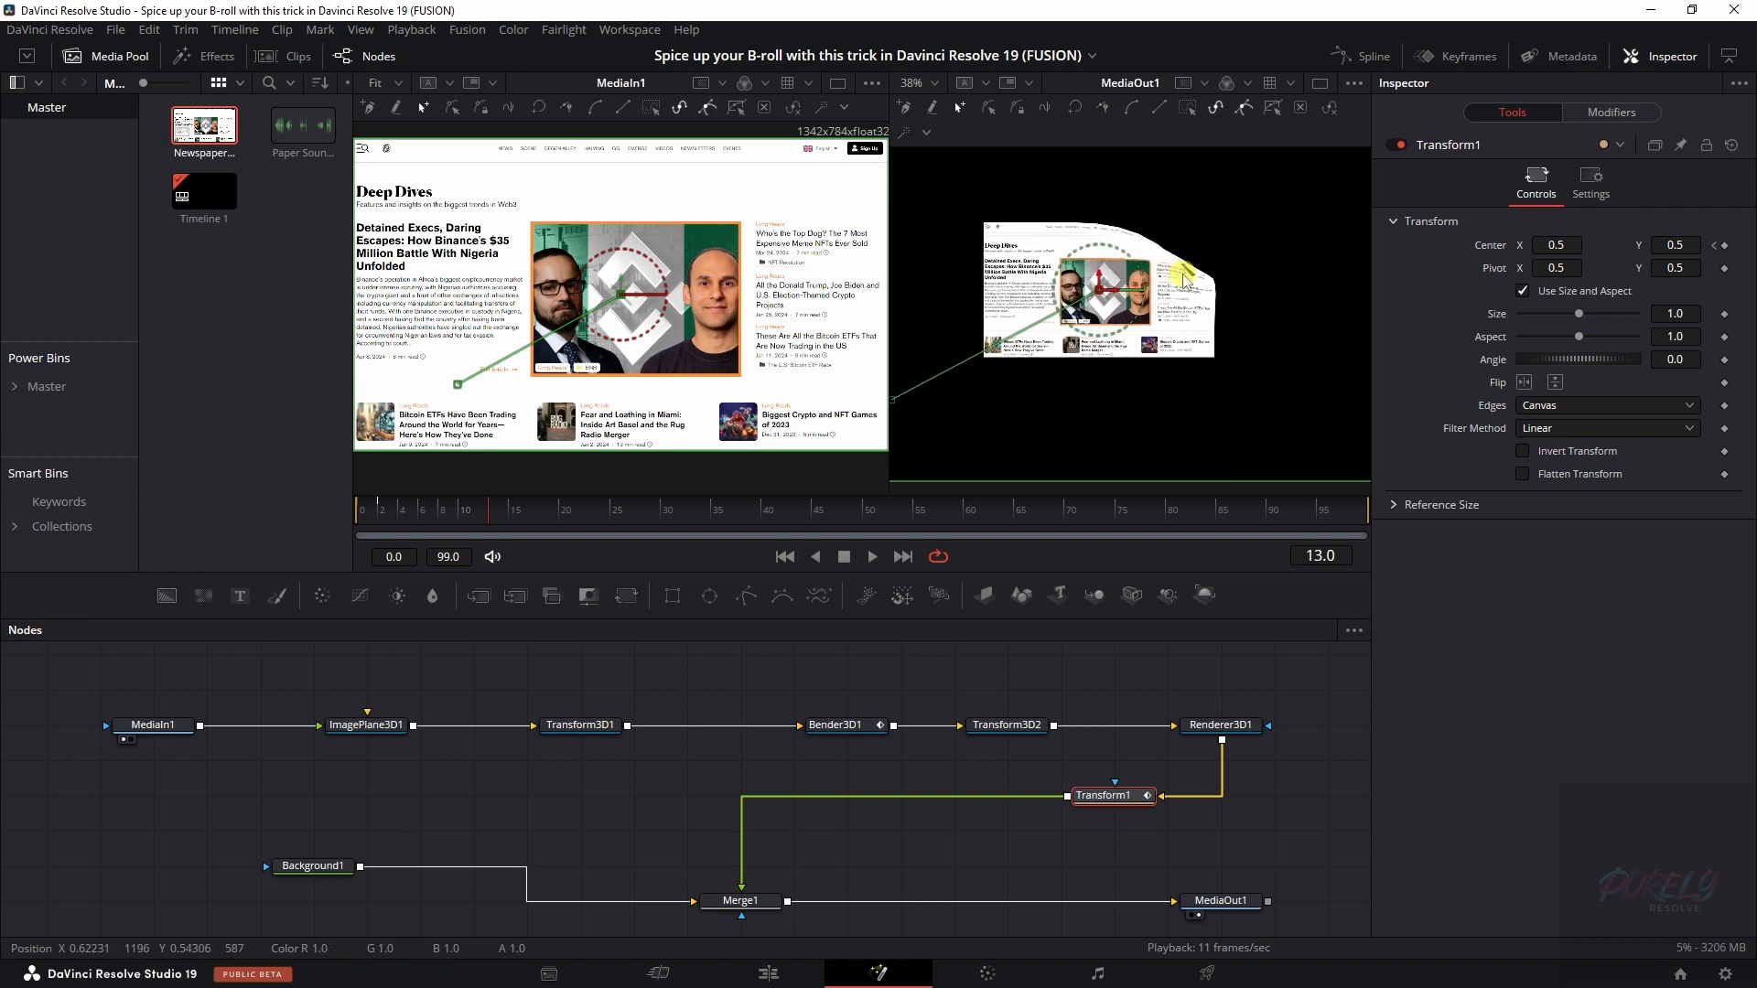
pyautogui.moveTo(1186, 300); pyautogui.dragTo(1198, 322)
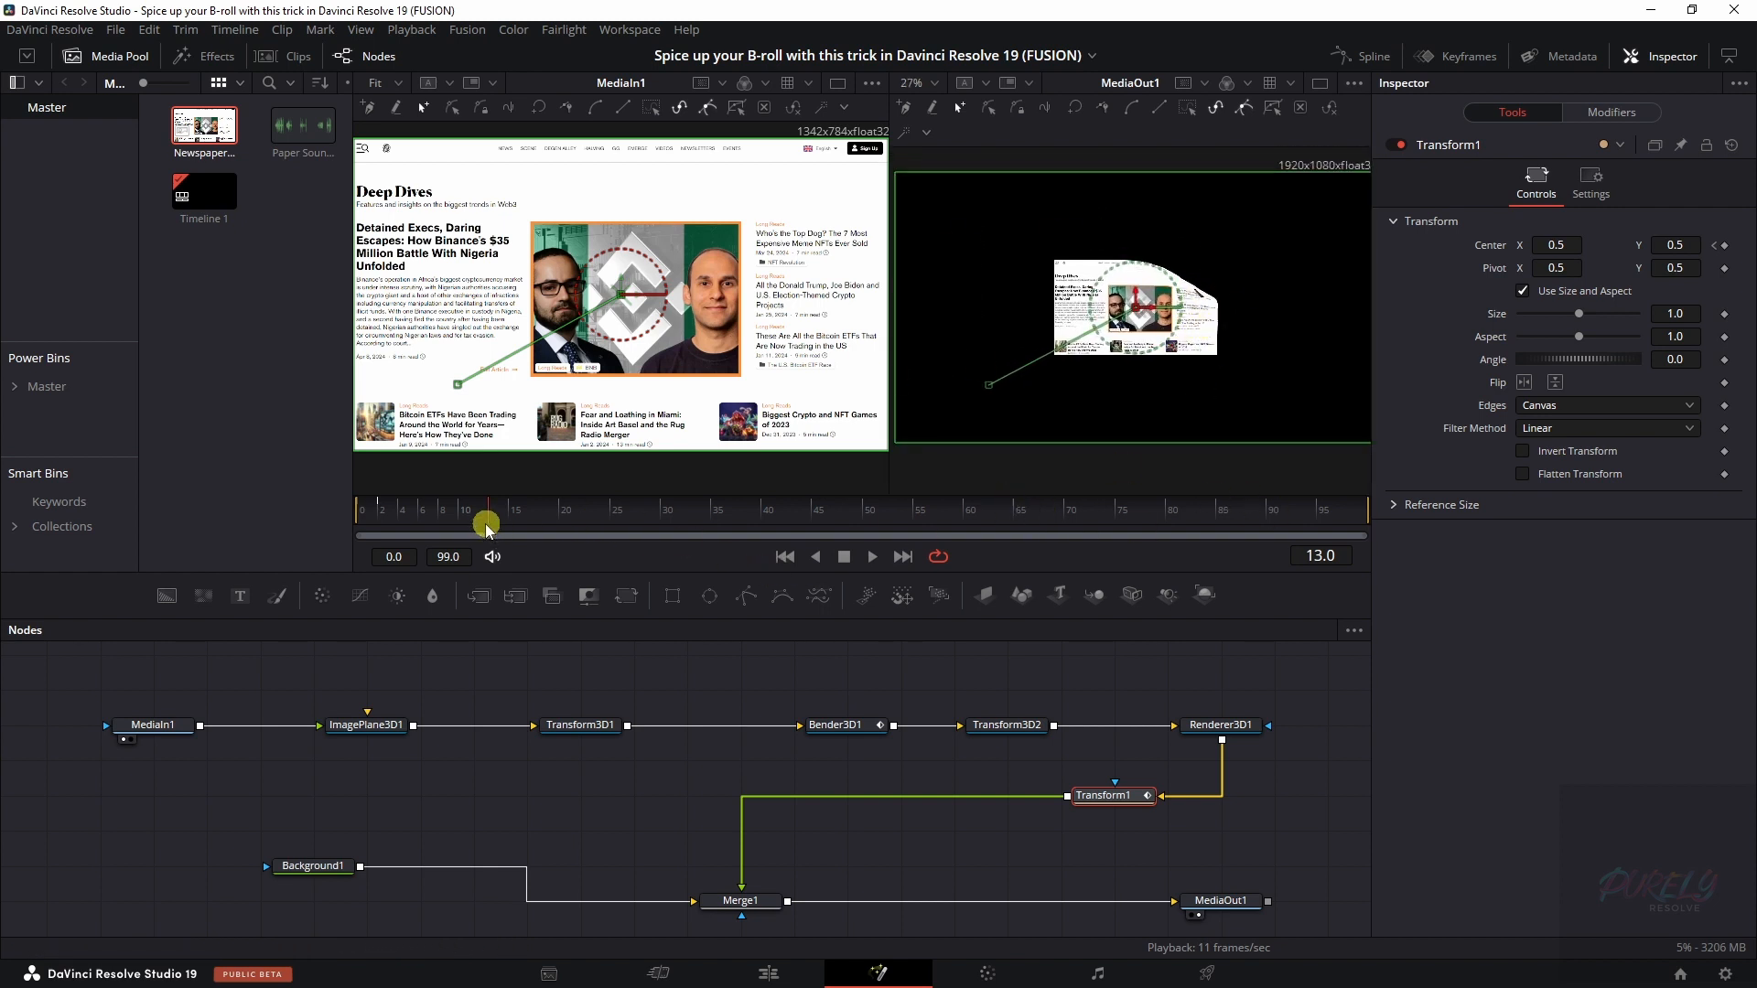
# - Set ImagePlane3D1's subdivisions to 30 and check the smoothness of the bent edge
pyautogui.click(365, 725)
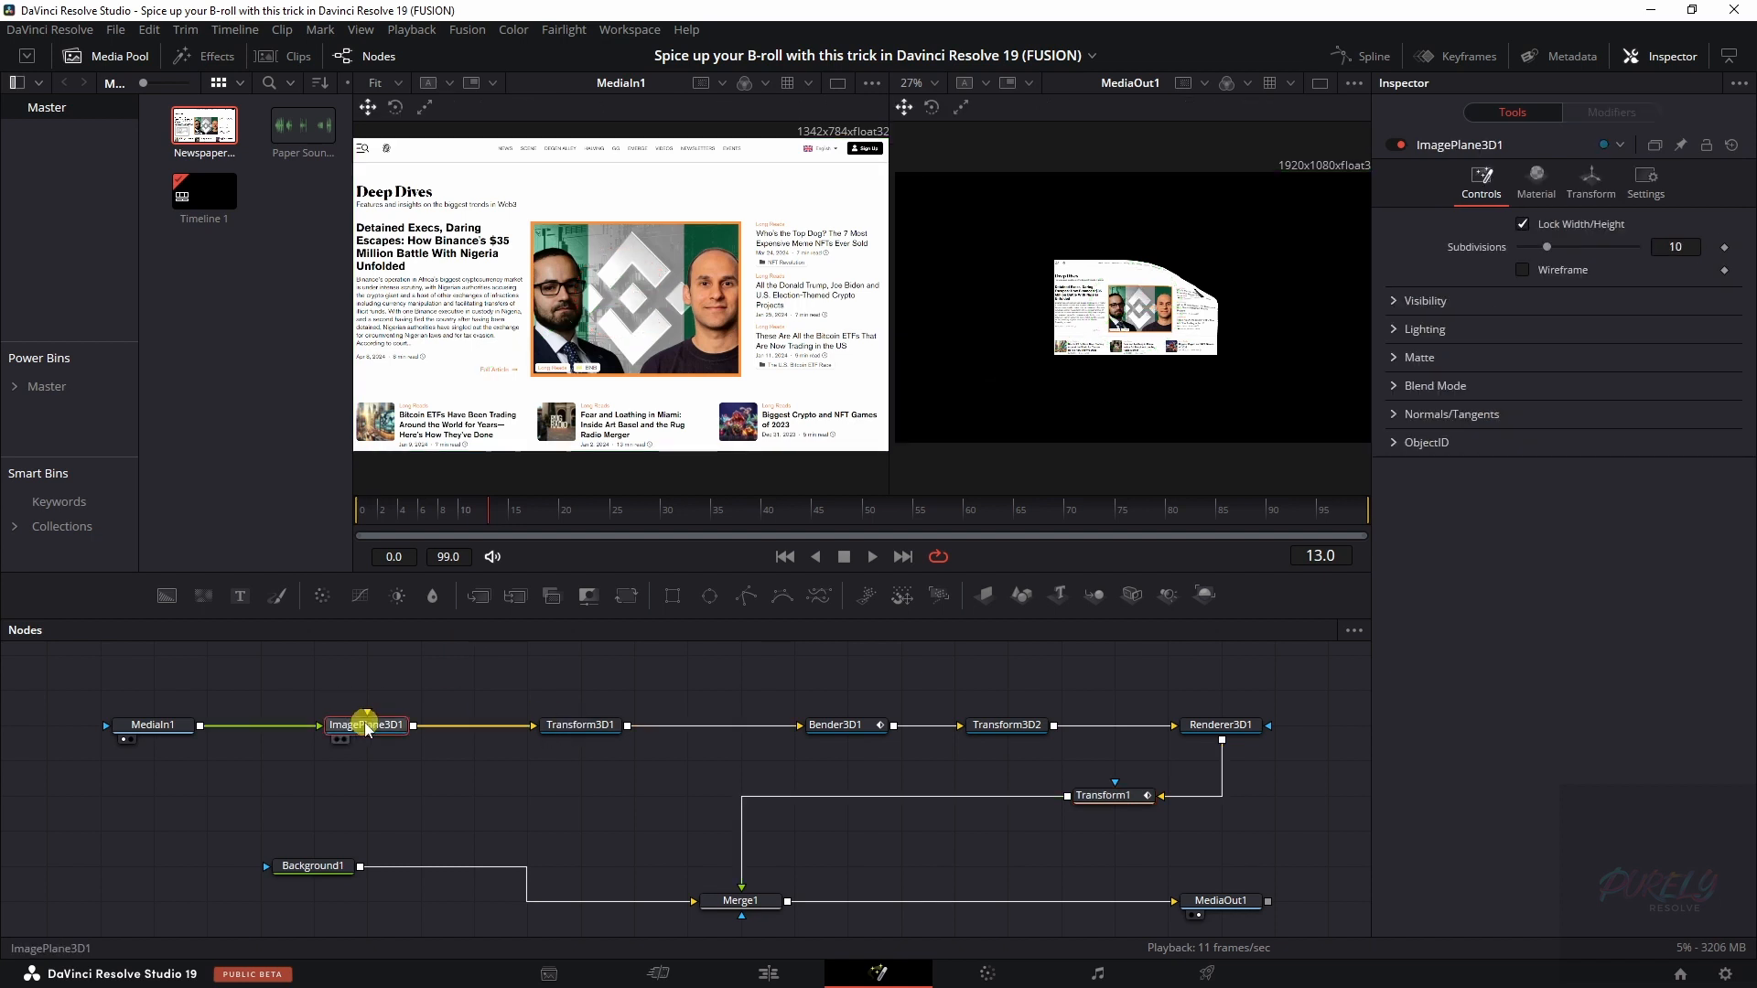
pyautogui.moveTo(1547, 249); pyautogui.dragTo(1627, 262)
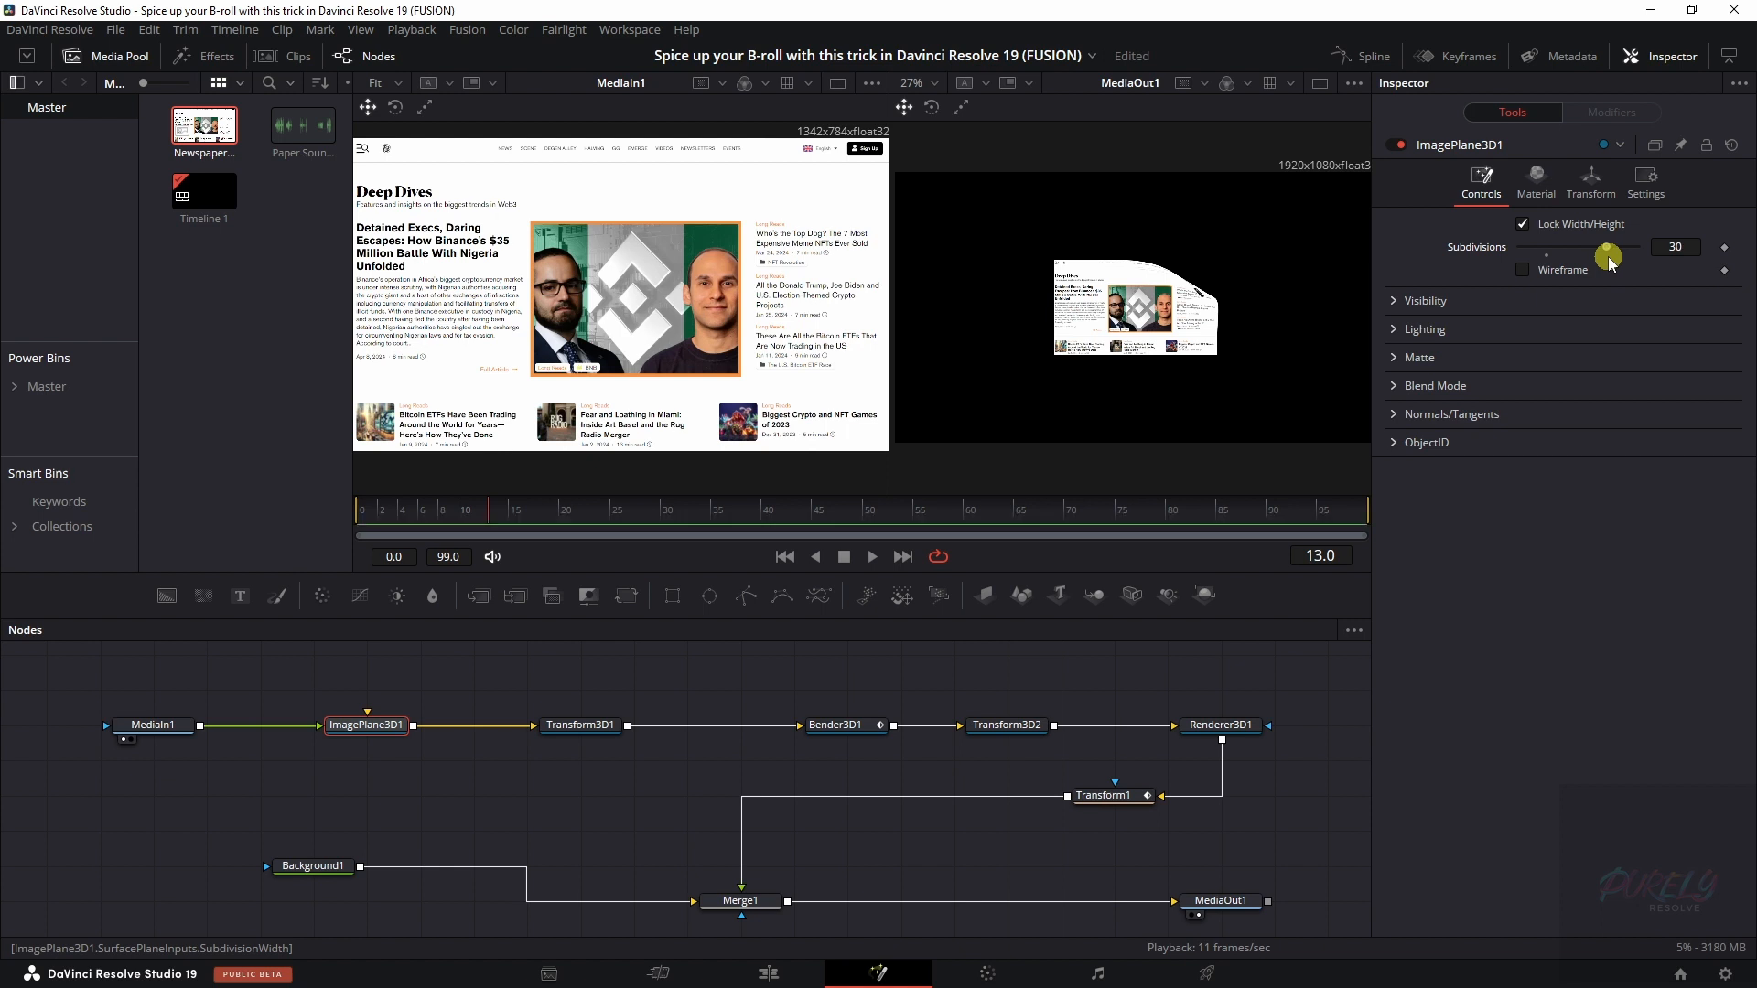
pyautogui.scroll(8, 1206, 285)
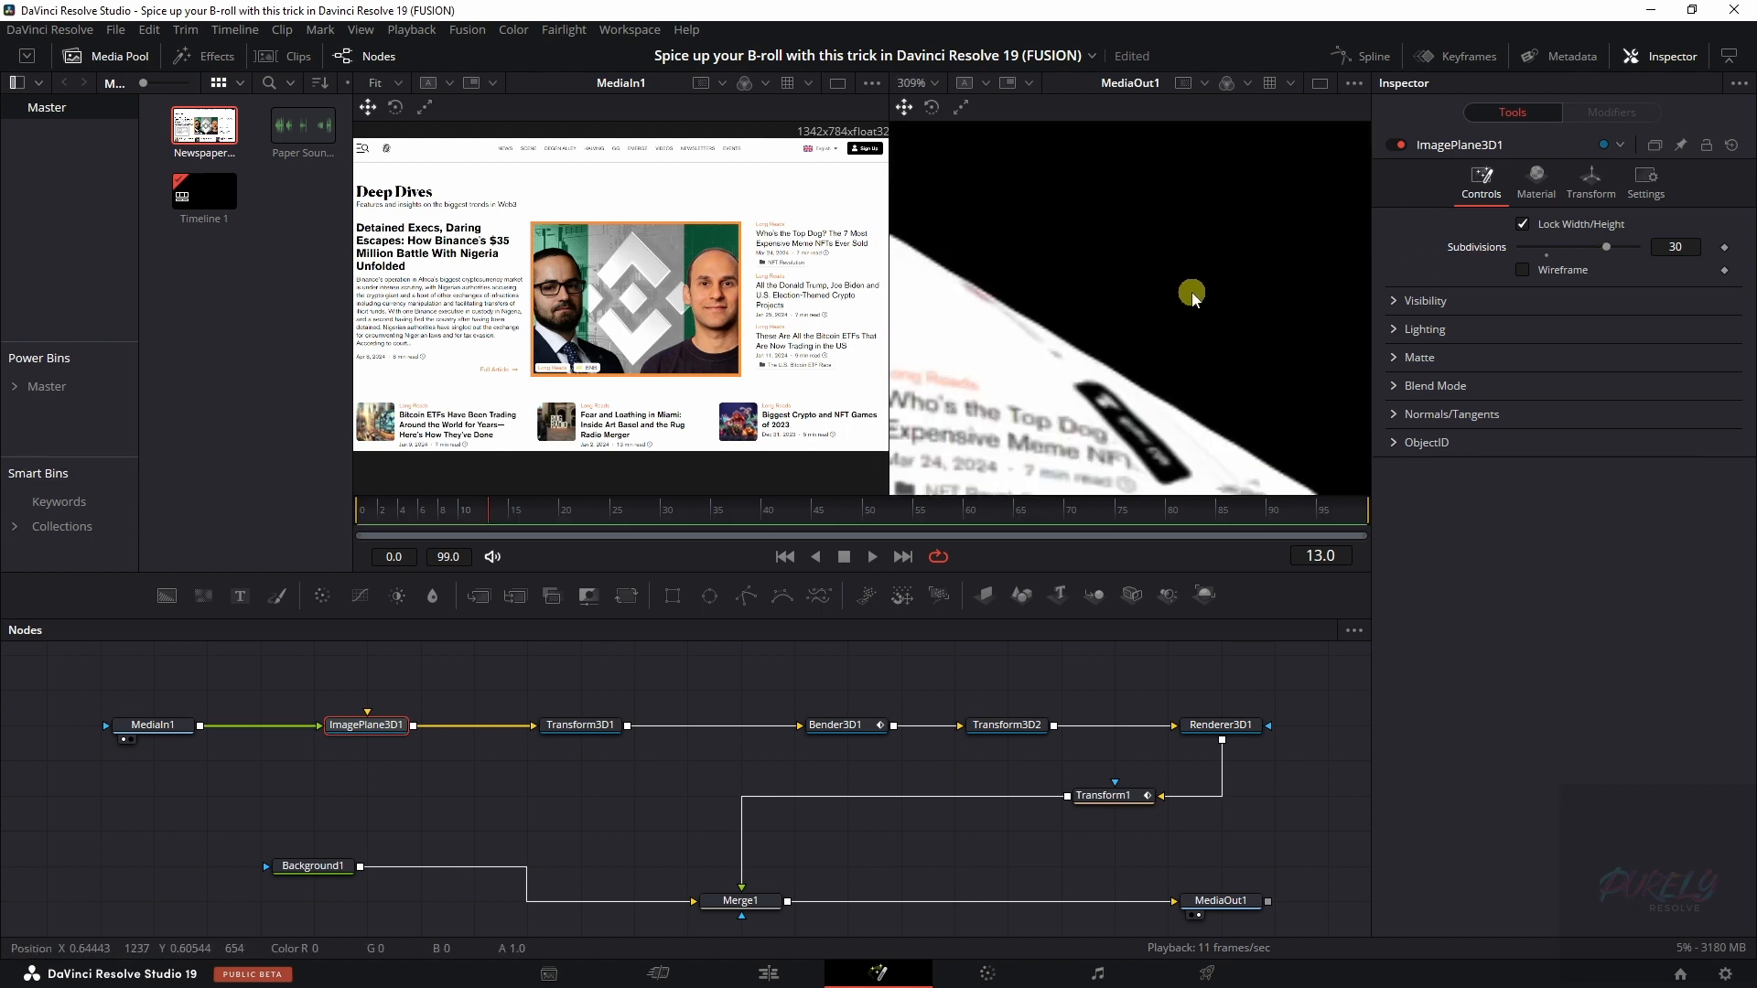
pyautogui.scroll(-2, 1184, 290)
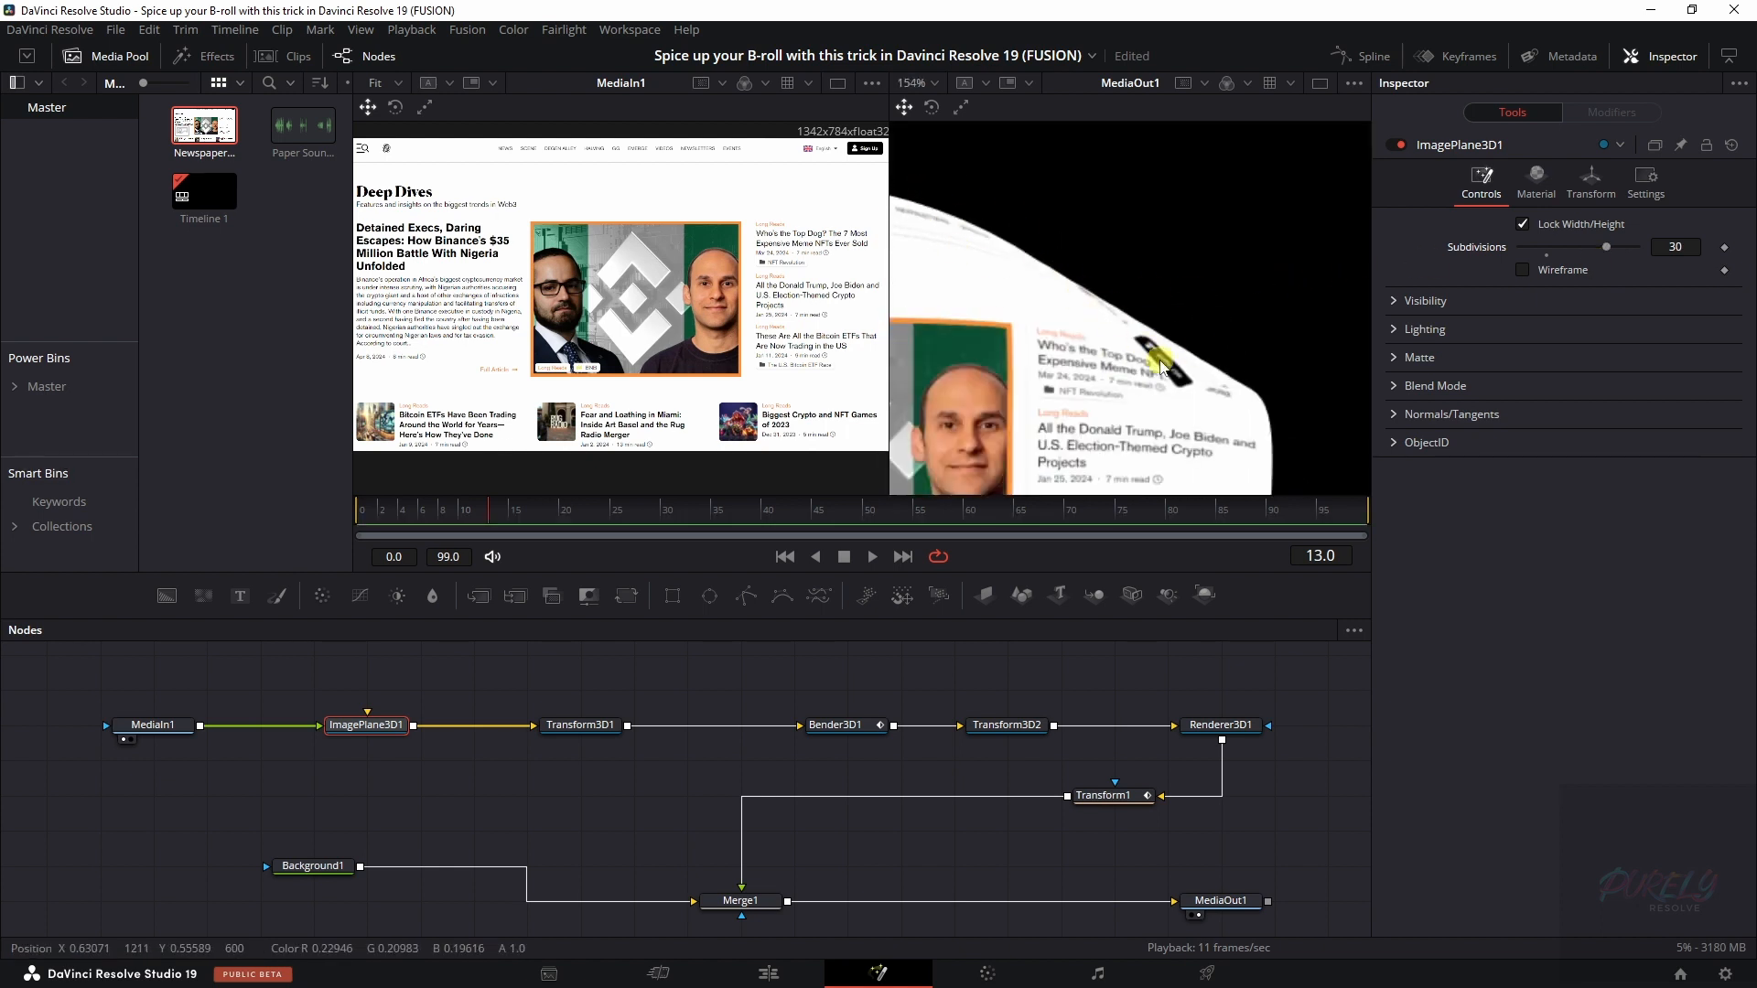
pyautogui.scroll(-5, 1160, 364)
pyautogui.scroll(-2, 1161, 363)
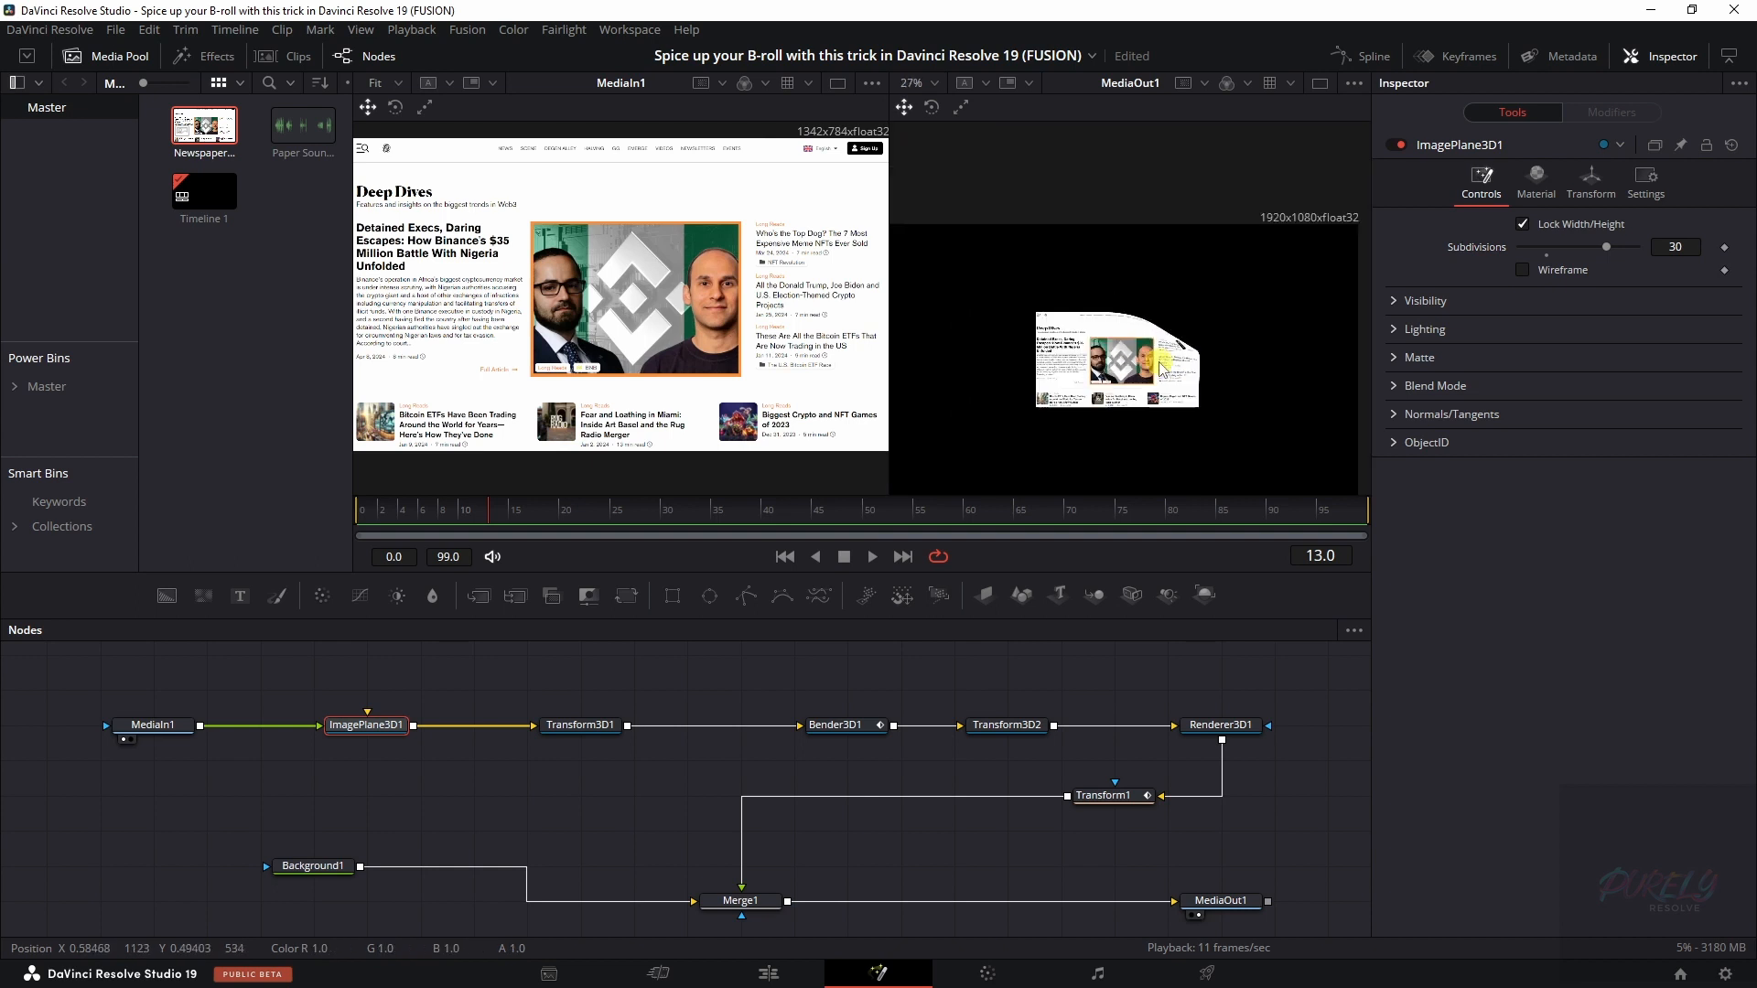
# - Set ImagePlane3D1's Z translation to 1.16 to bring the newspaper image closer
pyautogui.click(1599, 183)
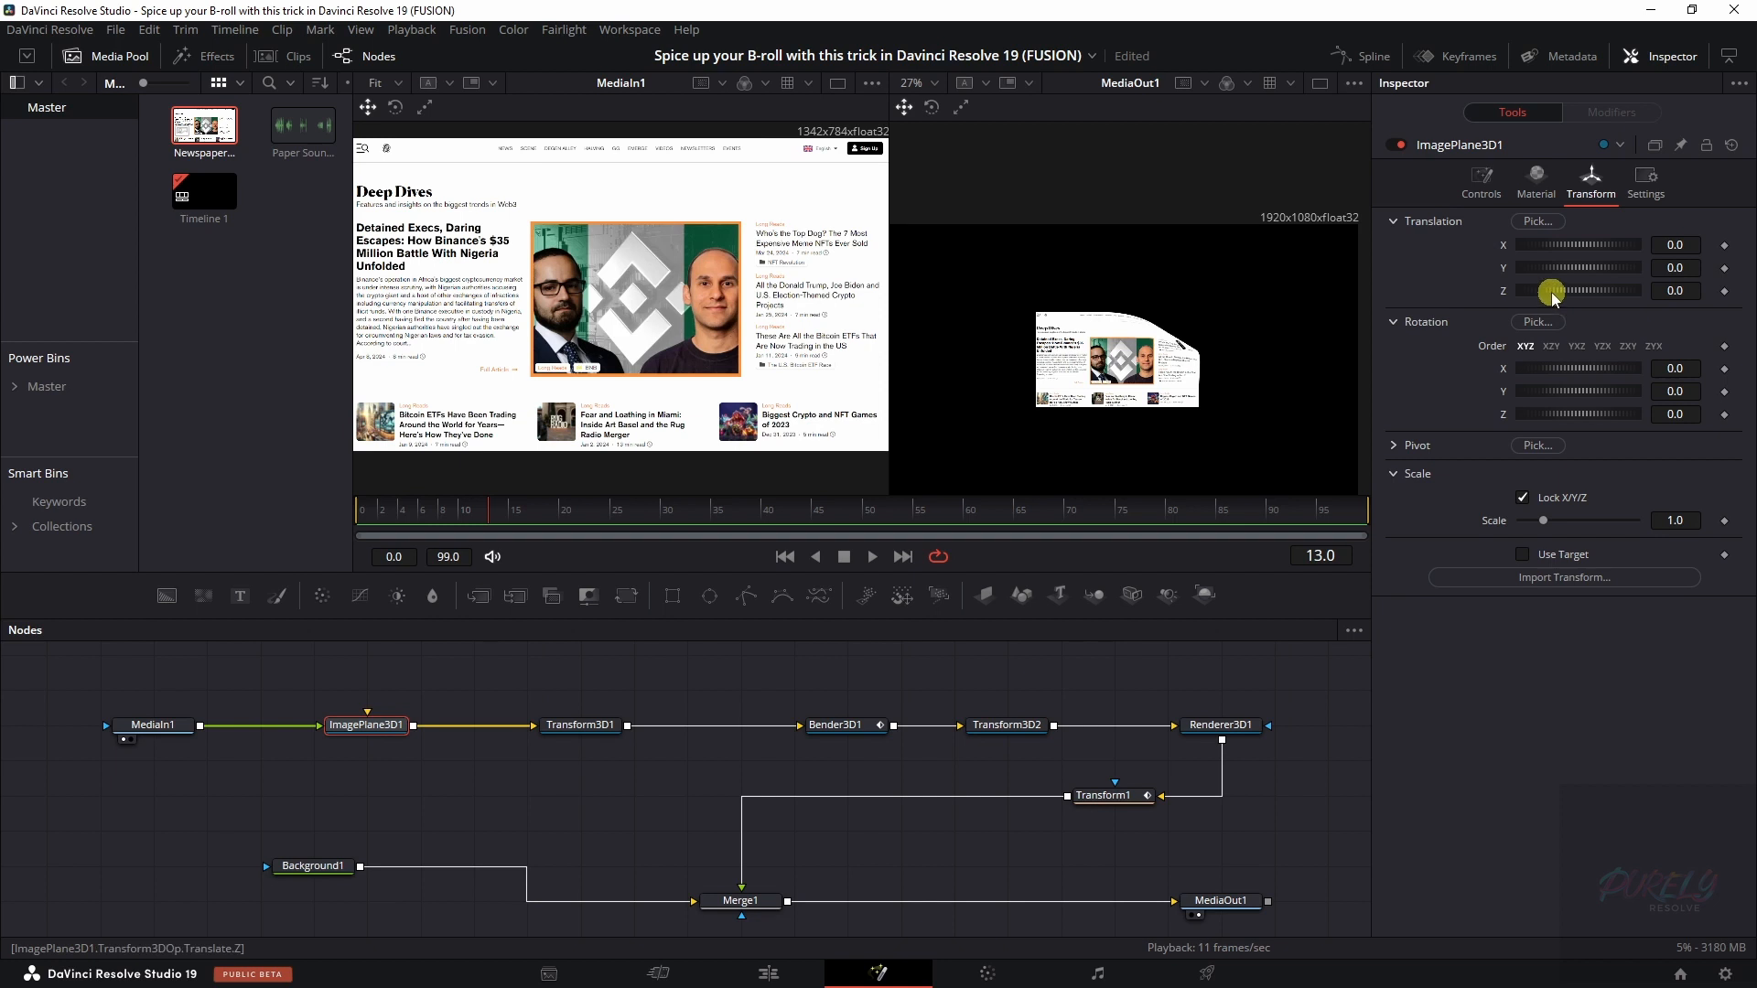
pyautogui.moveTo(1559, 292); pyautogui.dragTo(1581, 293)
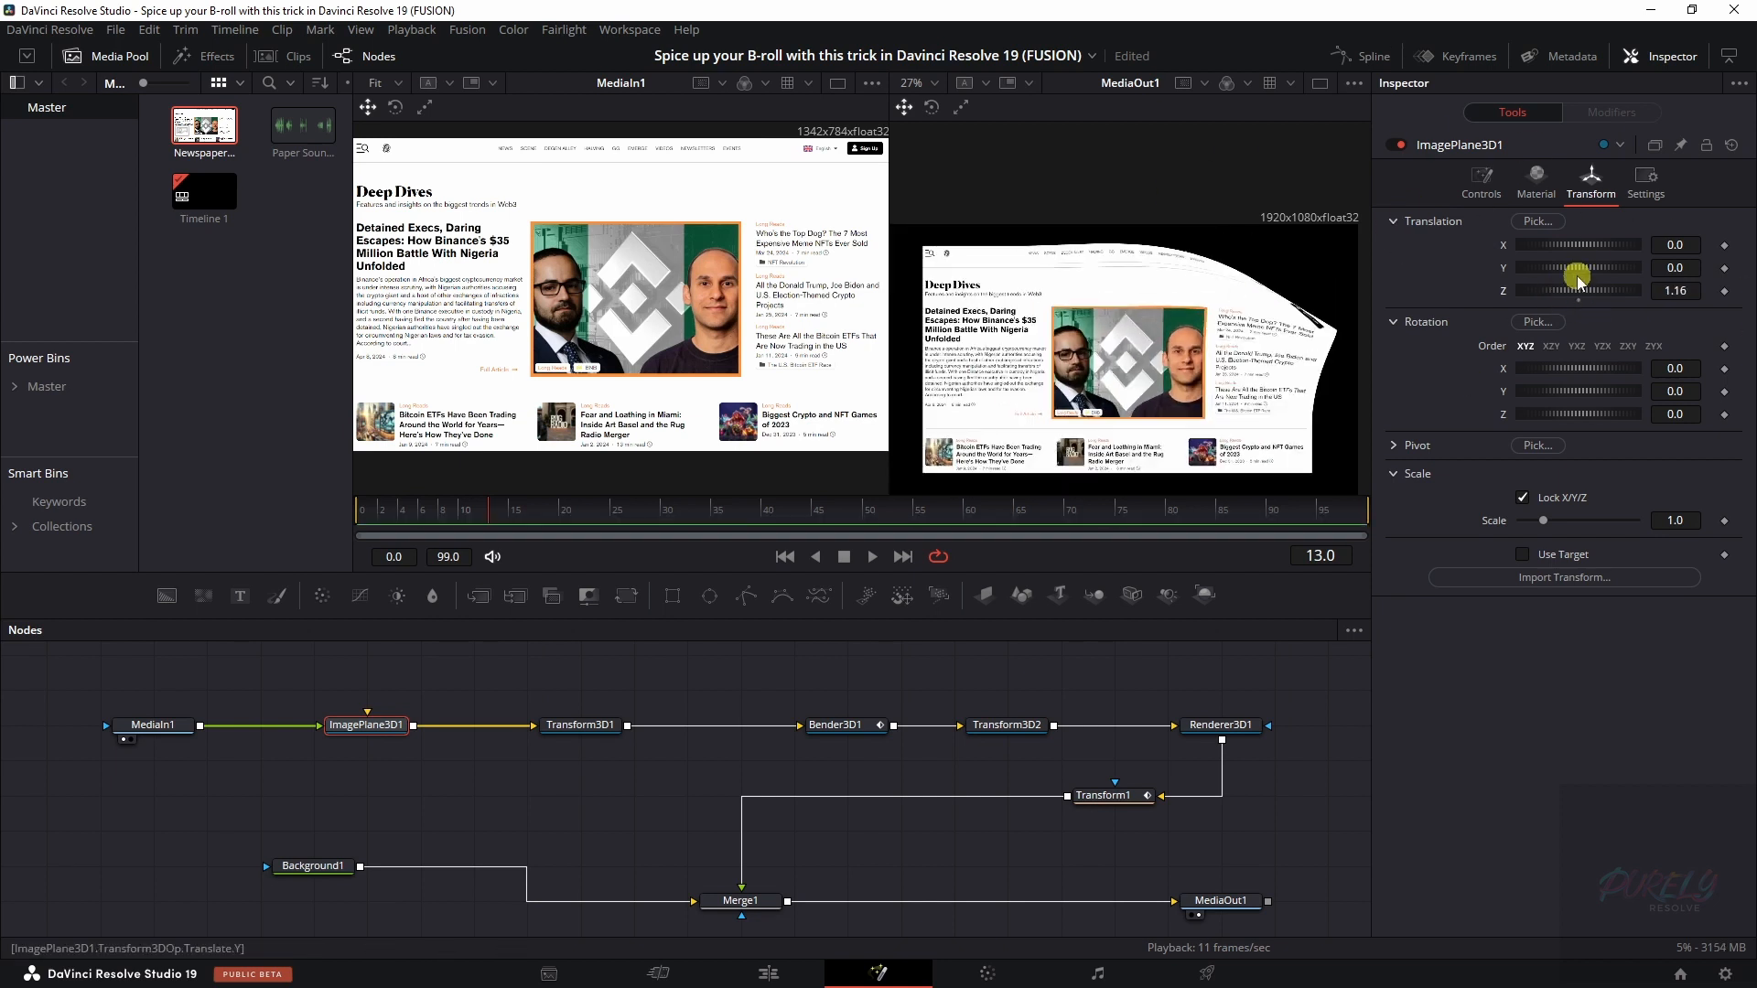
# - Return to the edit timeline and play the finished newspaper effect full screen
pyautogui.click(768, 974)
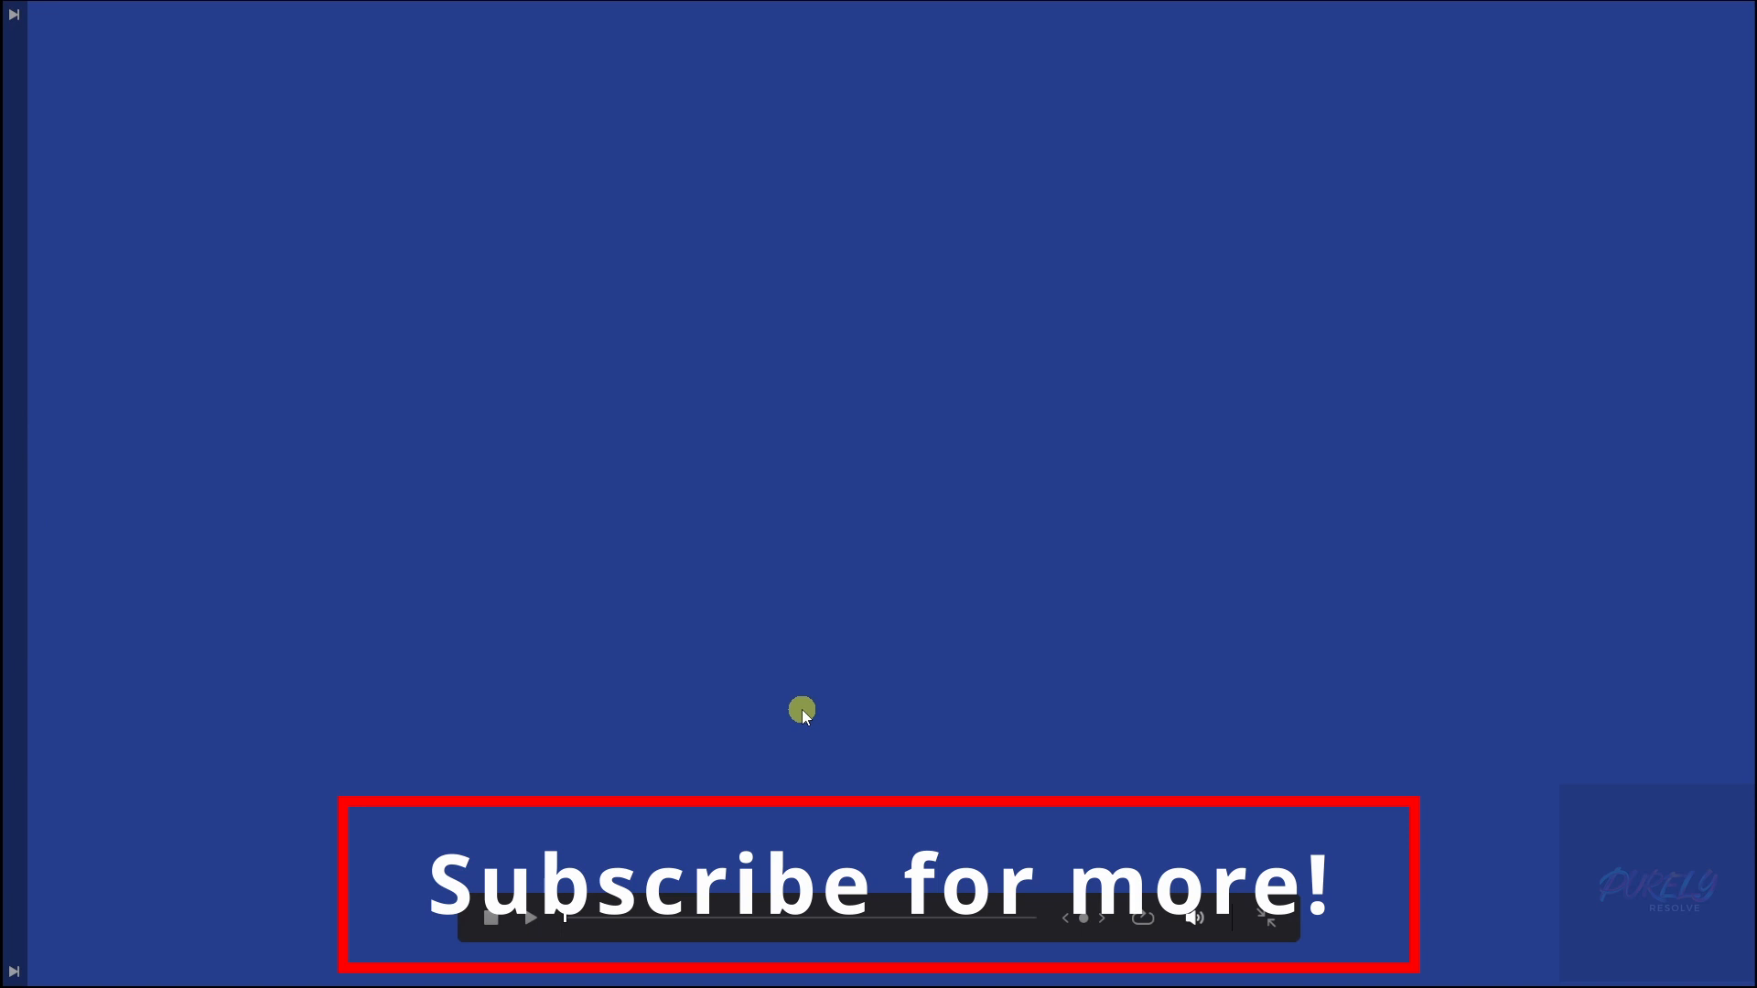
pyautogui.press('space')
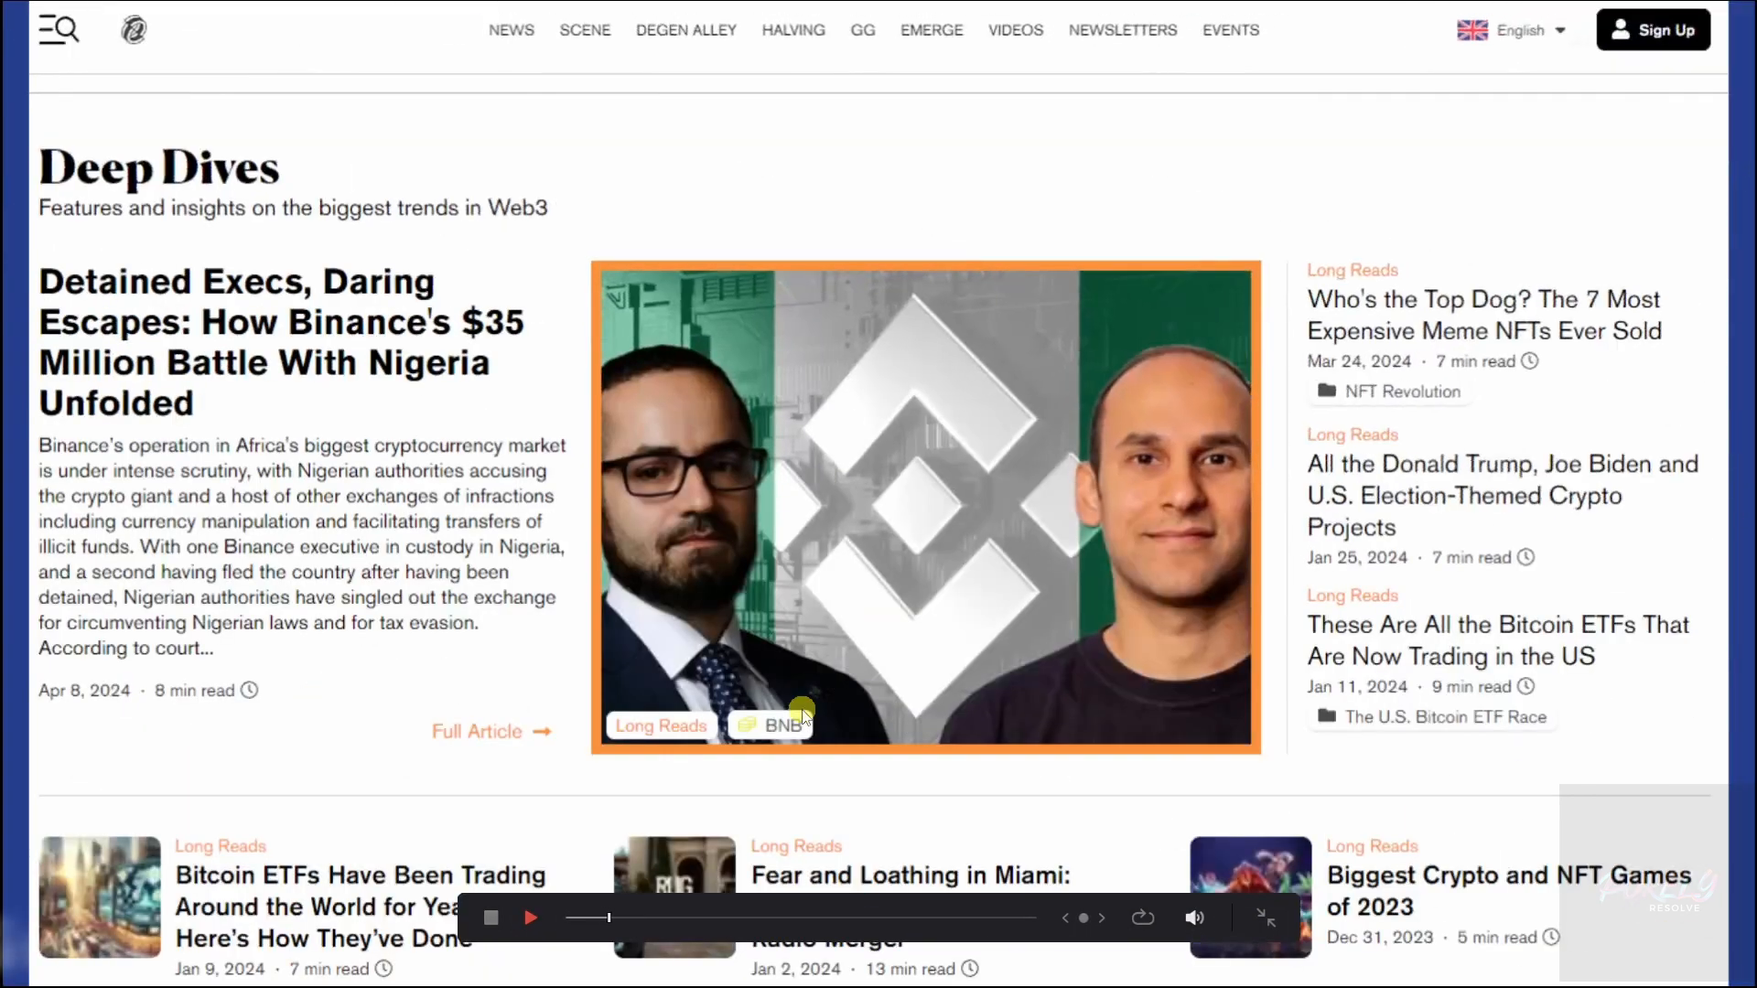